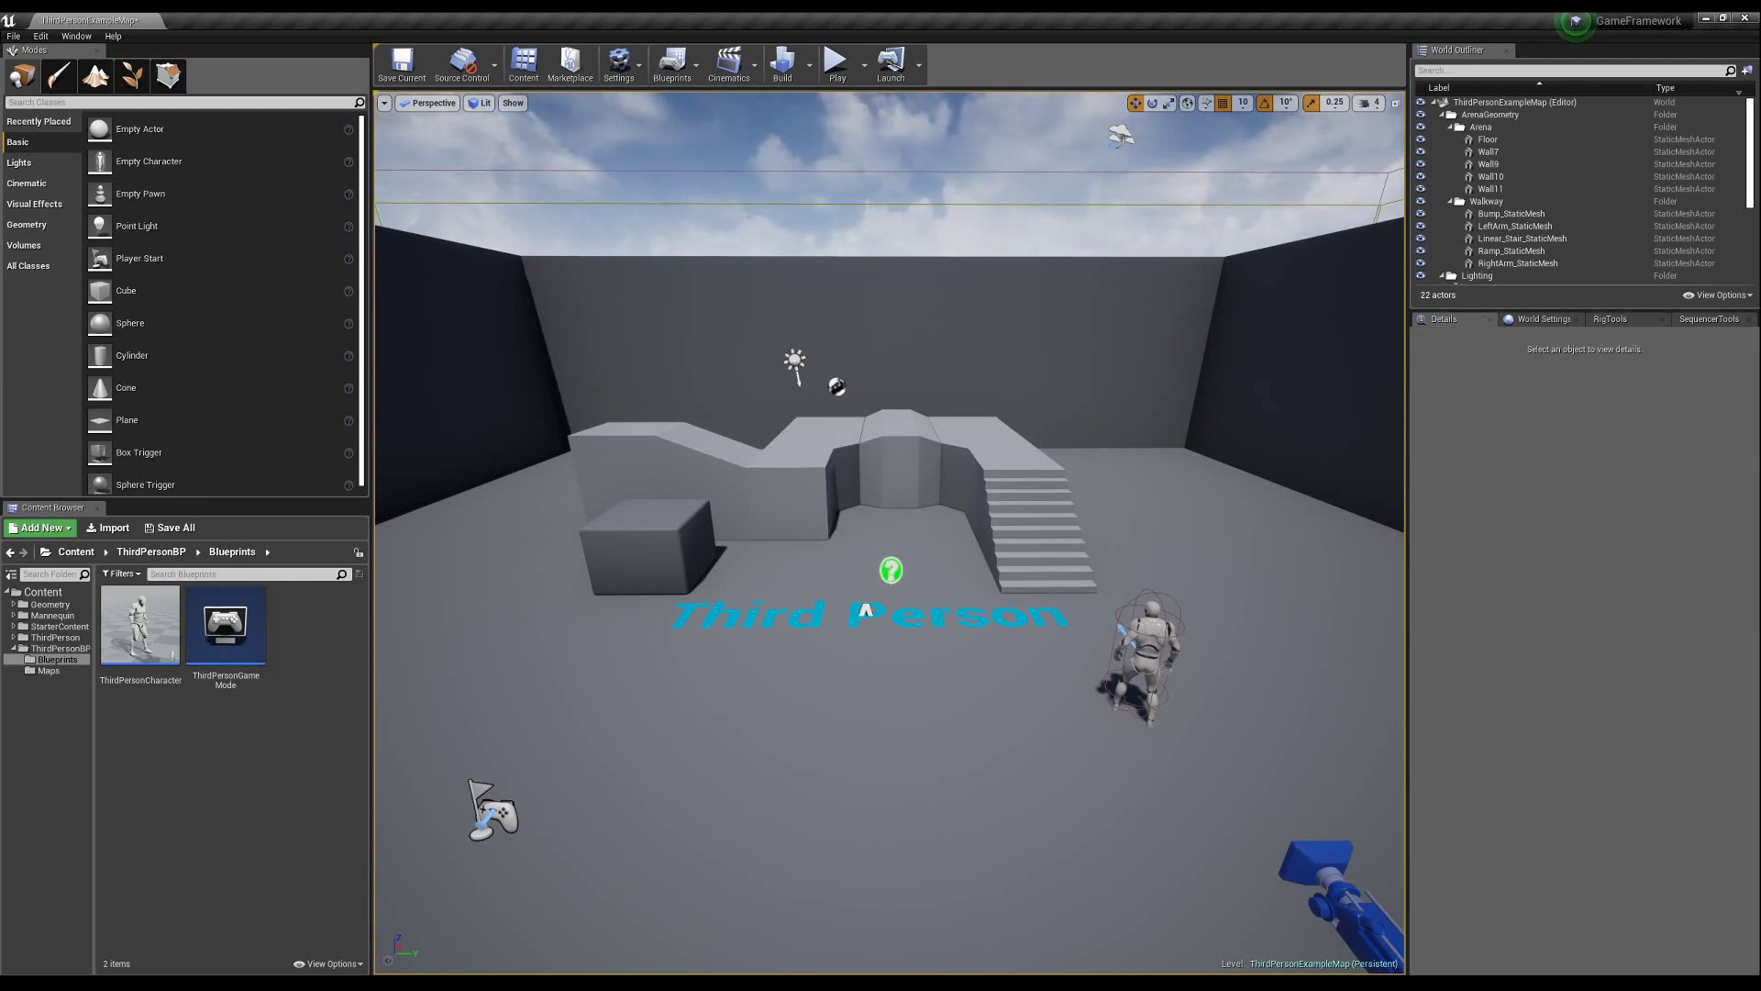
- Open the vid notes in Notepad, shrink the window to the framework hierarchy, and review the game instance and world entries
{"action": "left_click", "coordinate": [184, 917]}
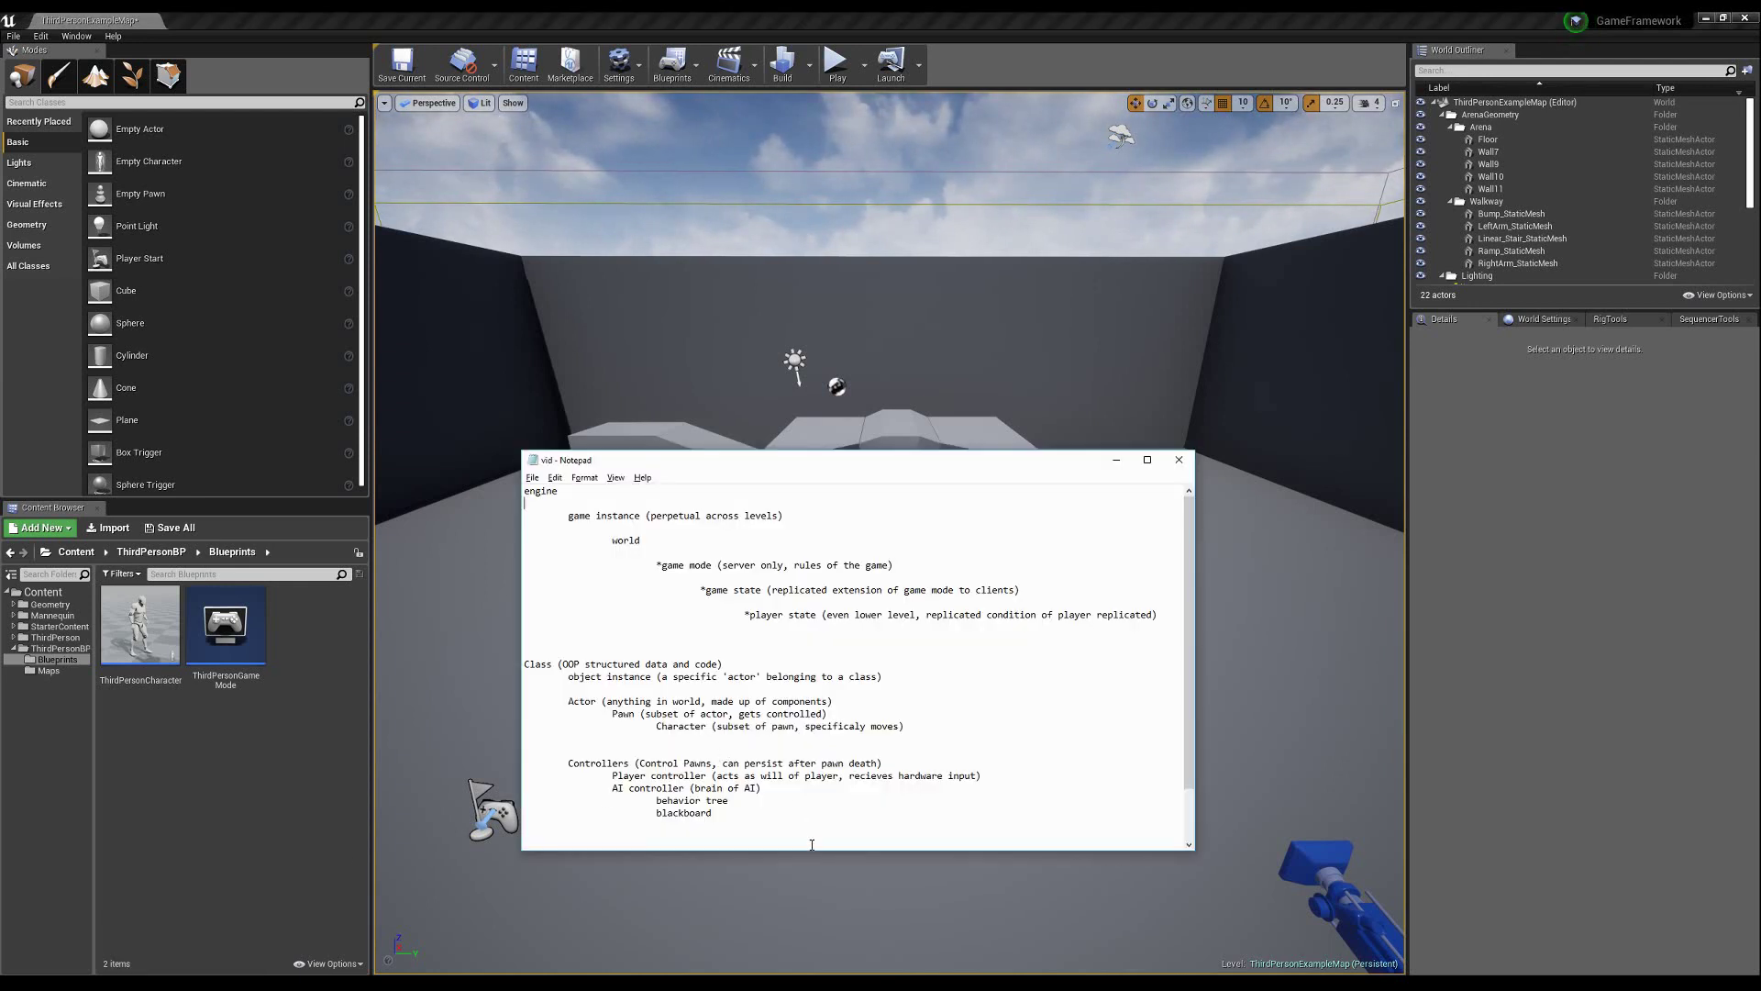
{"action": "left_click_drag", "start_coordinate": [812, 850], "coordinate": [807, 654]}
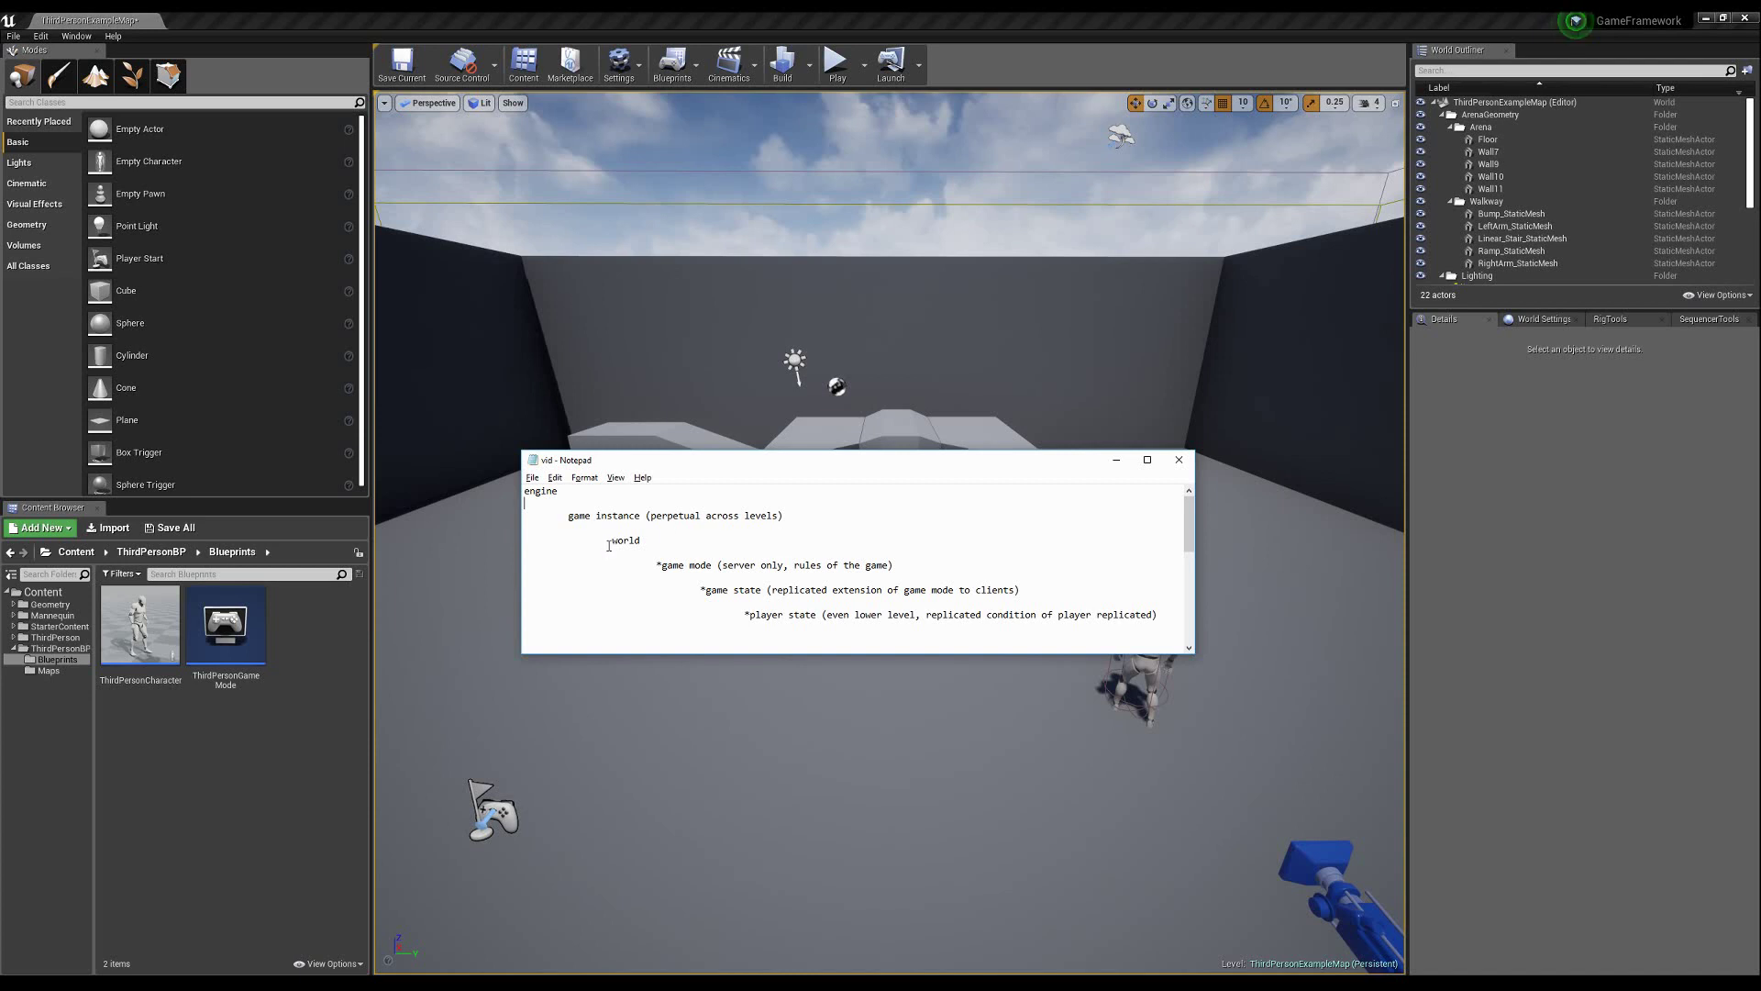
{"action": "left_click_drag", "start_coordinate": [608, 545], "coordinate": [961, 607]}
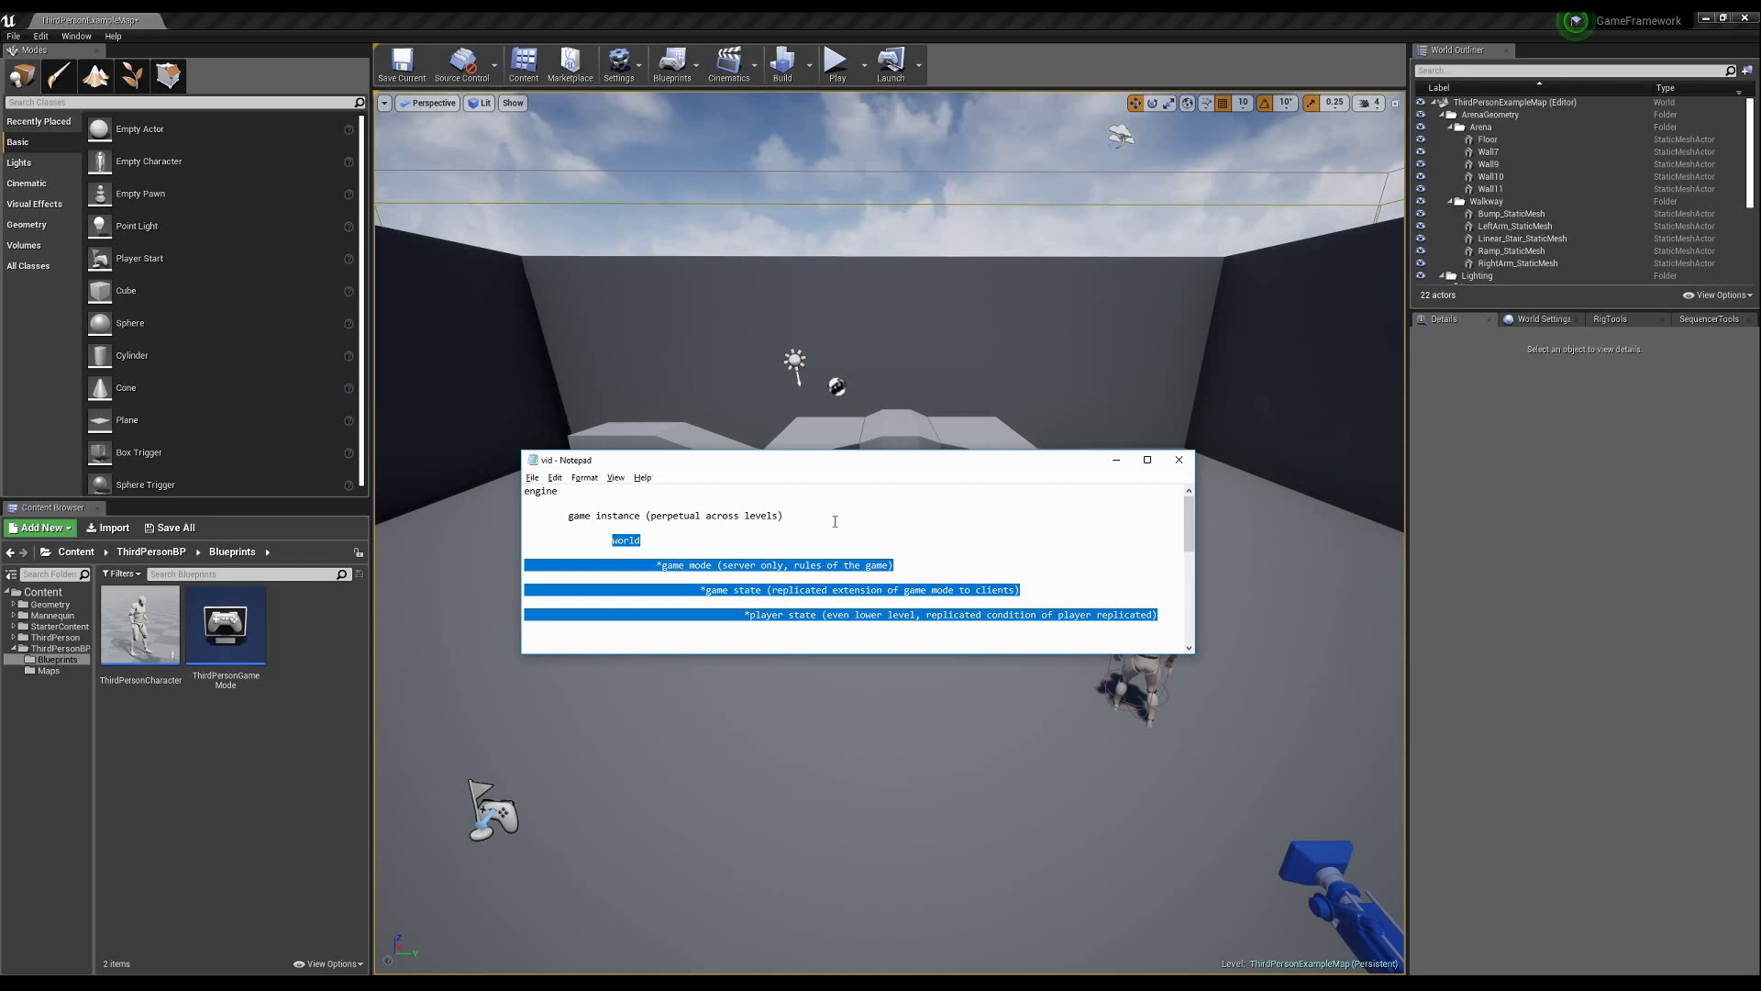
{"action": "left_click_drag", "start_coordinate": [566, 515], "coordinate": [787, 513]}
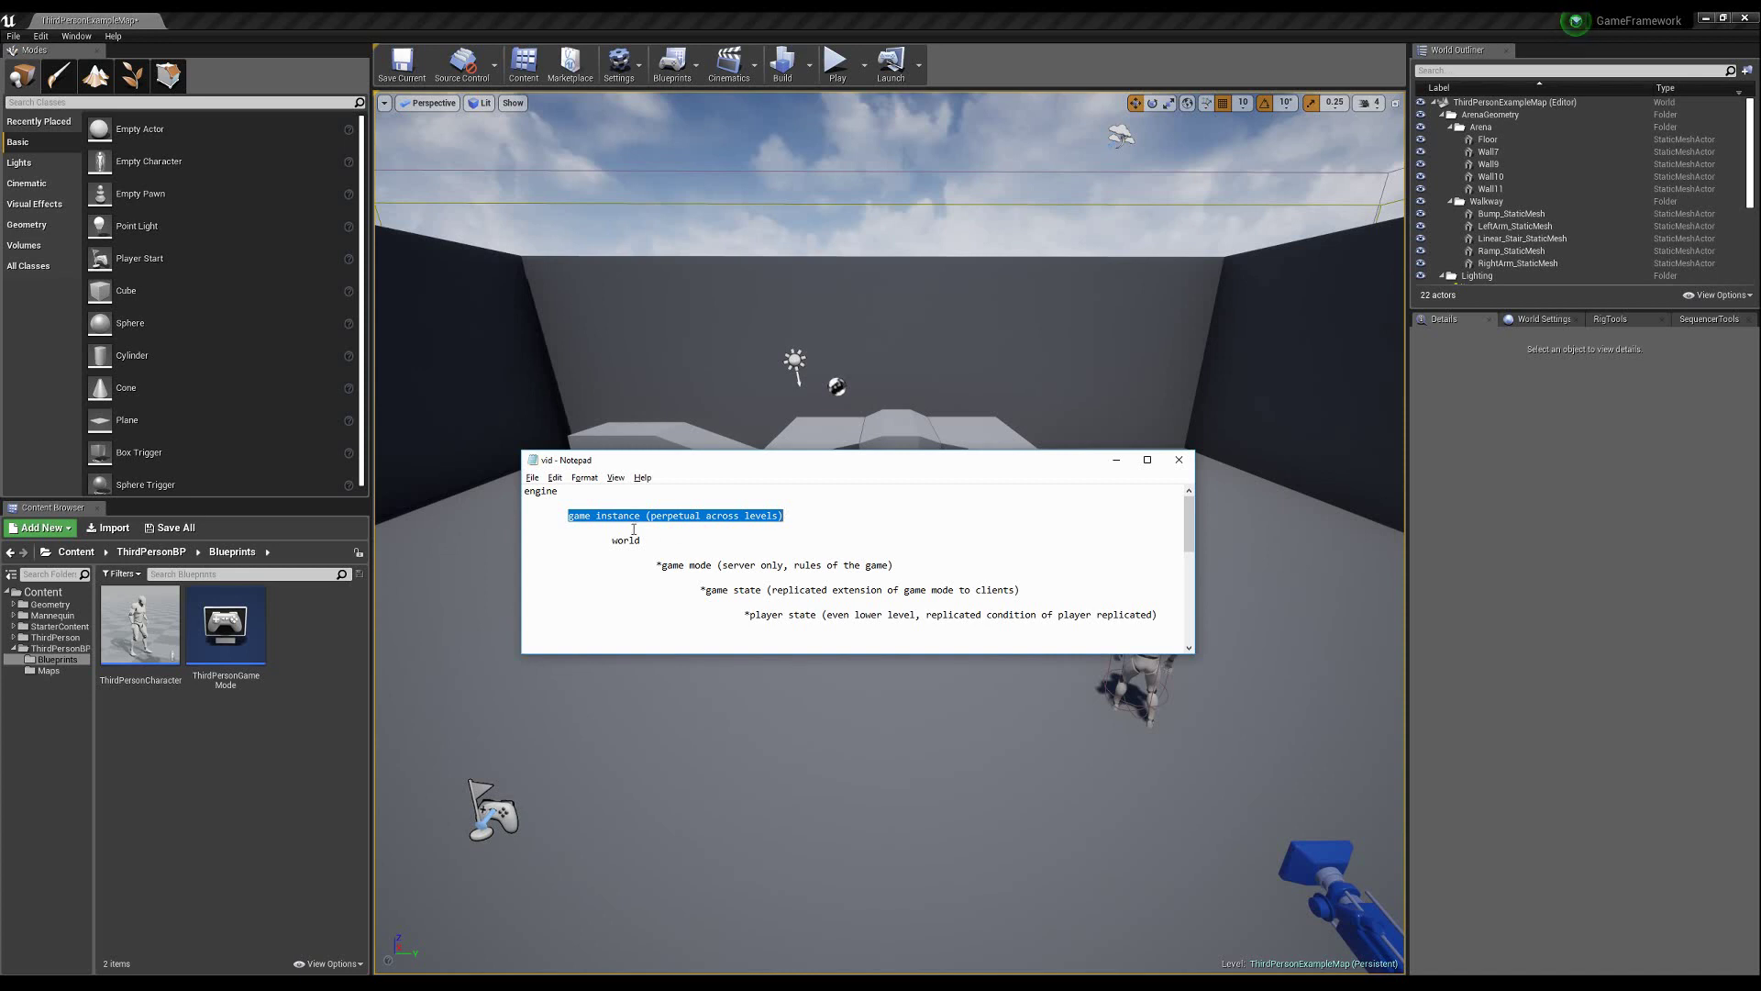
{"action": "left_click", "coordinate": [567, 516]}
{"action": "left_click_drag", "start_coordinate": [567, 515], "coordinate": [645, 515]}
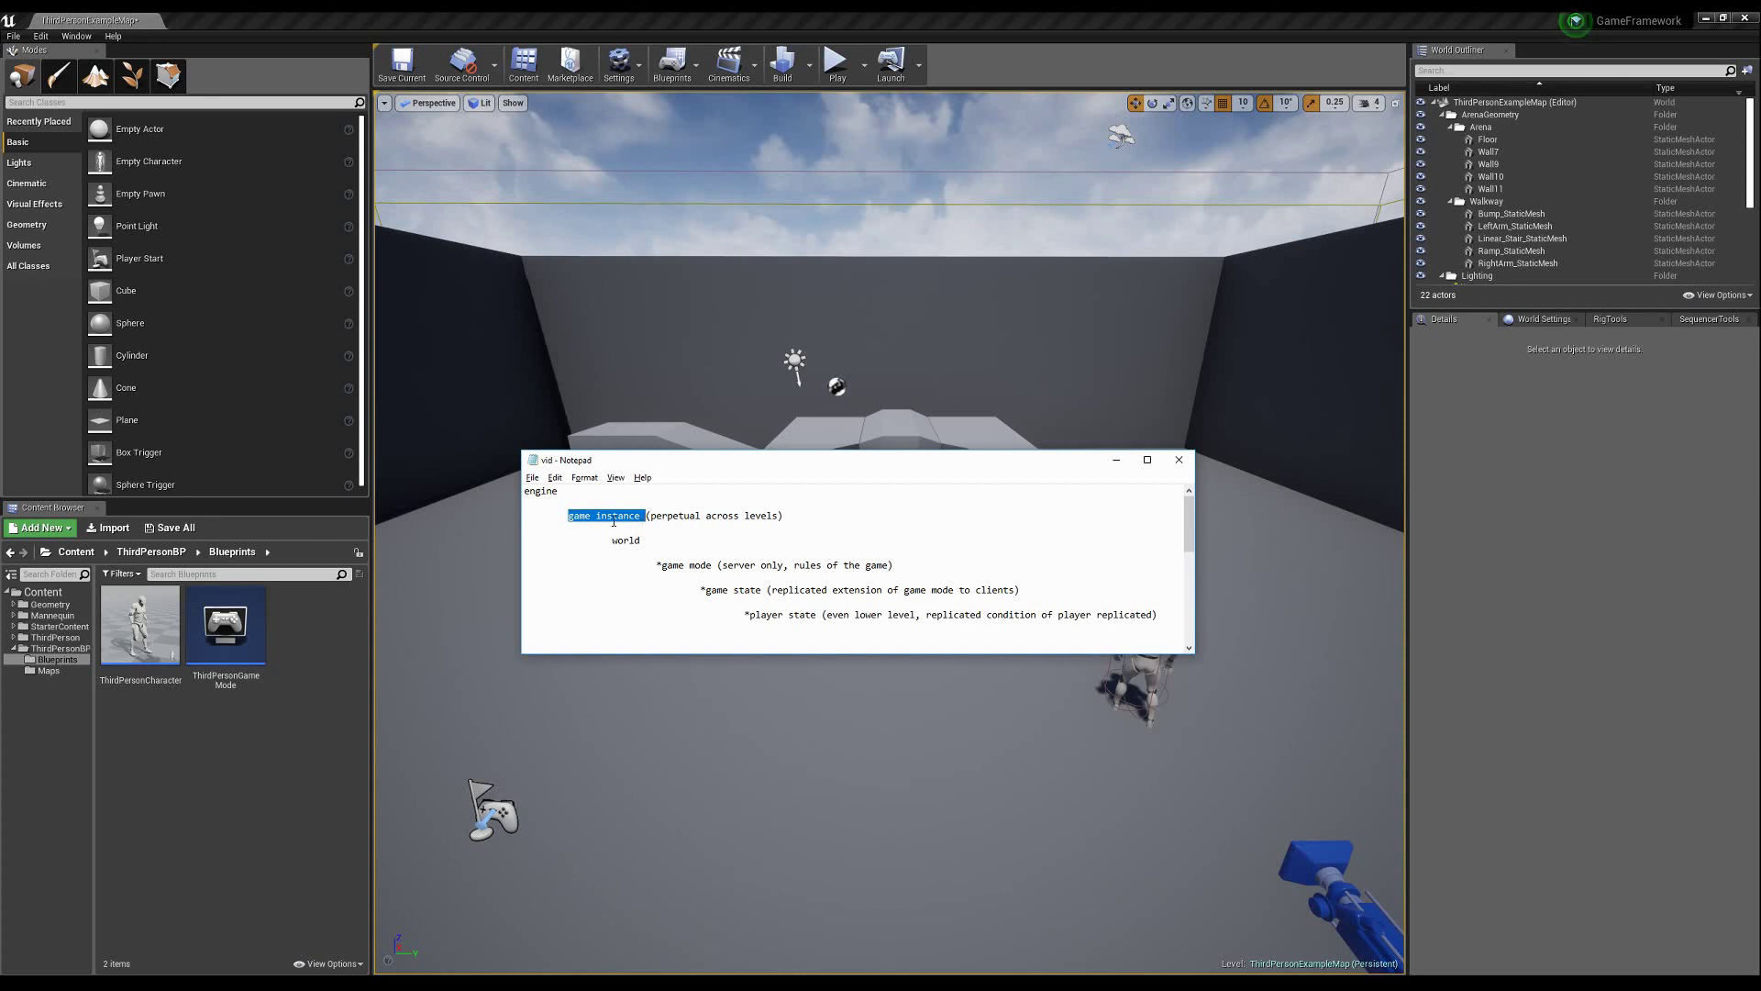
{"action": "left_click_drag", "start_coordinate": [570, 518], "coordinate": [648, 543]}
{"action": "left_click", "coordinate": [656, 542]}
{"action": "left_click_drag", "start_coordinate": [654, 564], "coordinate": [724, 569]}
{"action": "left_click", "coordinate": [722, 547]}
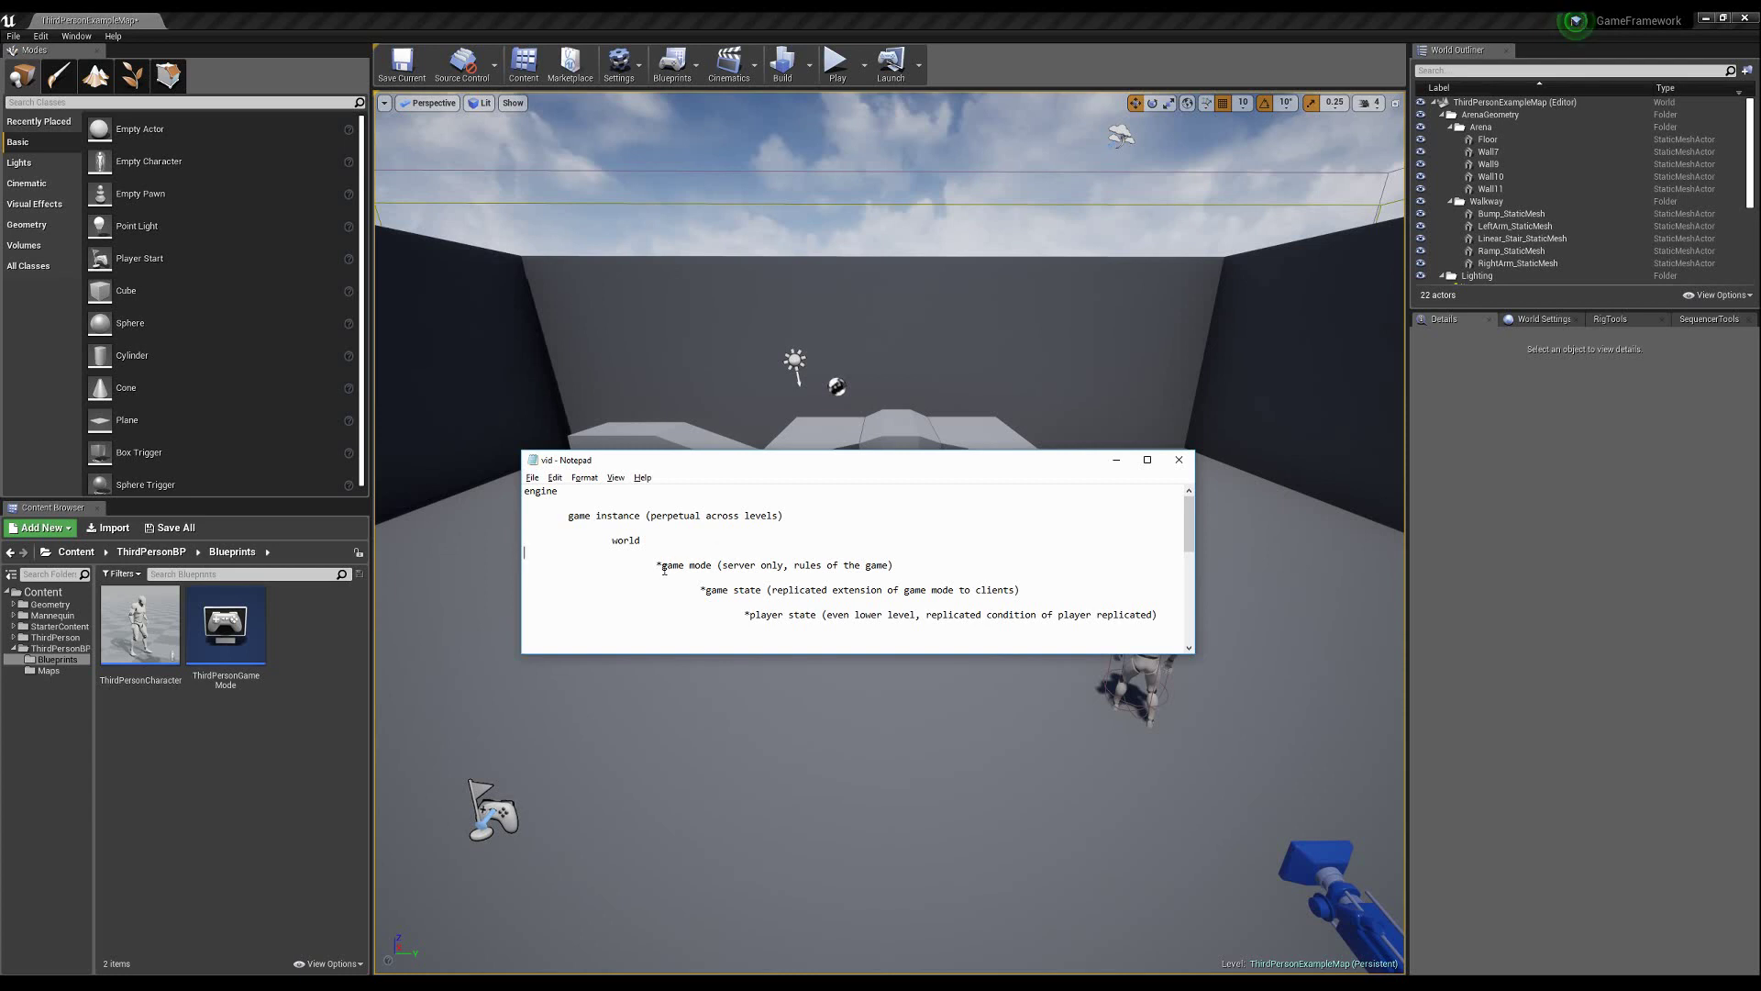
- Review the game mode, game state and player state entries together as the levels beneath world in the notes
{"action": "left_click_drag", "start_coordinate": [656, 565], "coordinate": [713, 565]}
{"action": "left_click", "coordinate": [661, 567]}
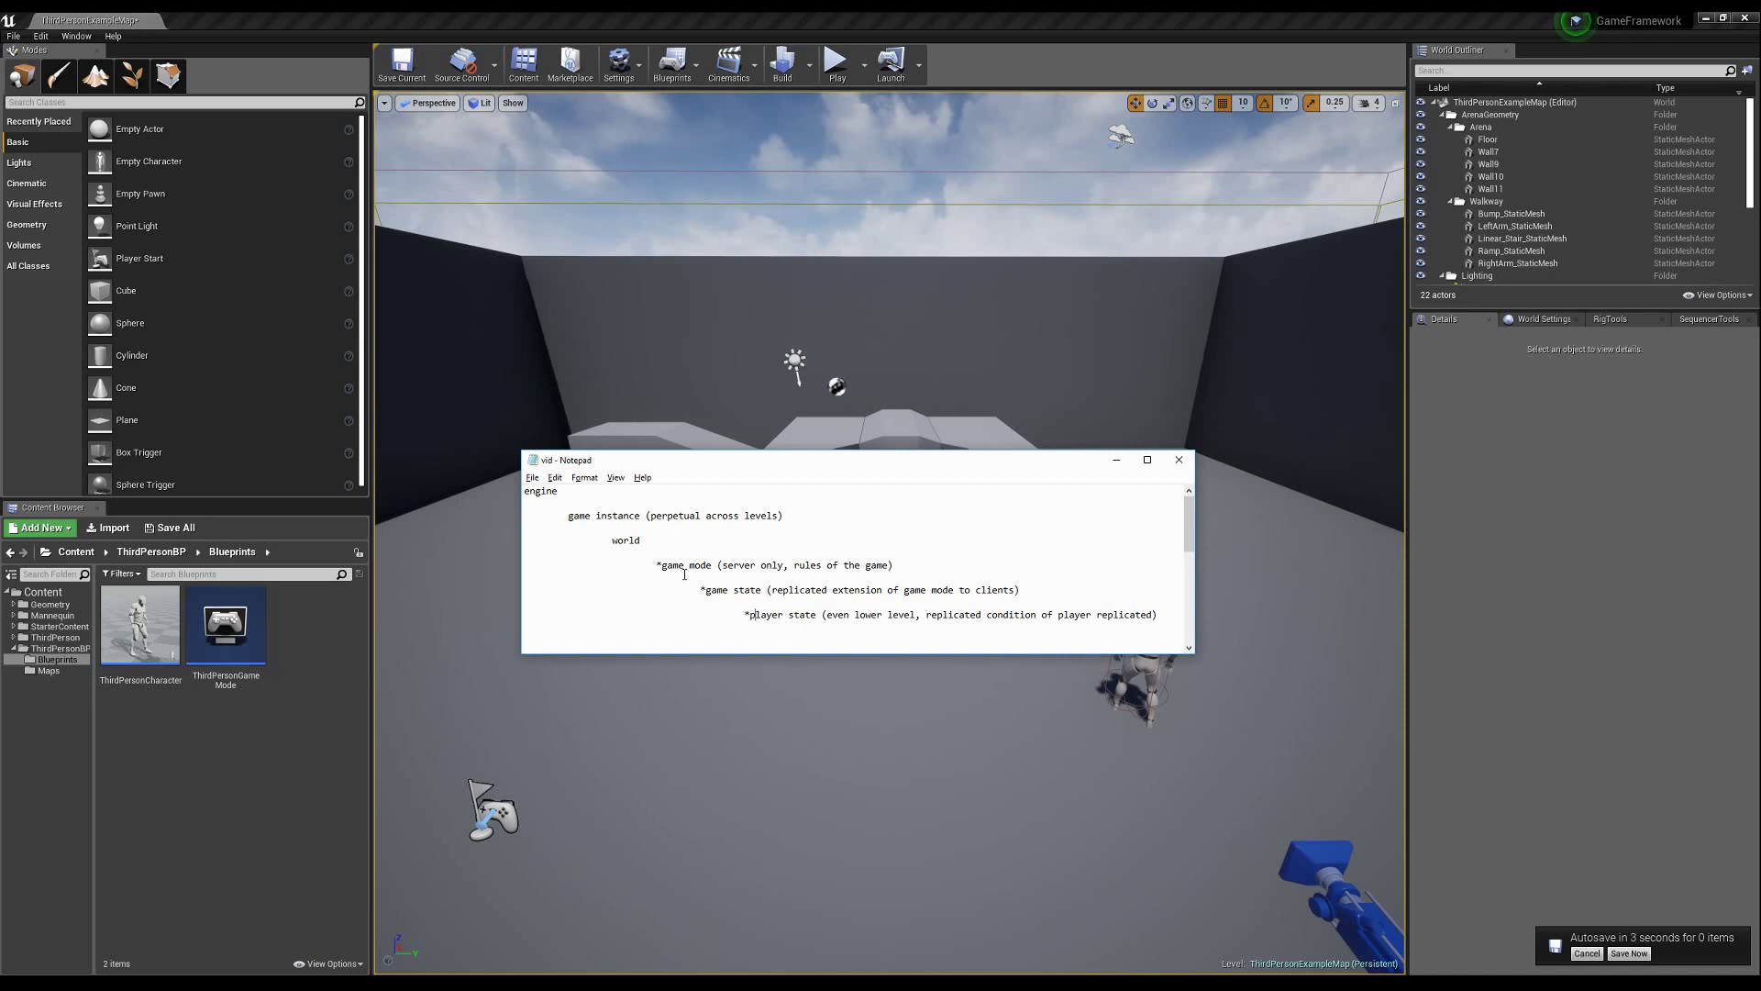
{"action": "left_click_drag", "start_coordinate": [657, 566], "coordinate": [1142, 617]}
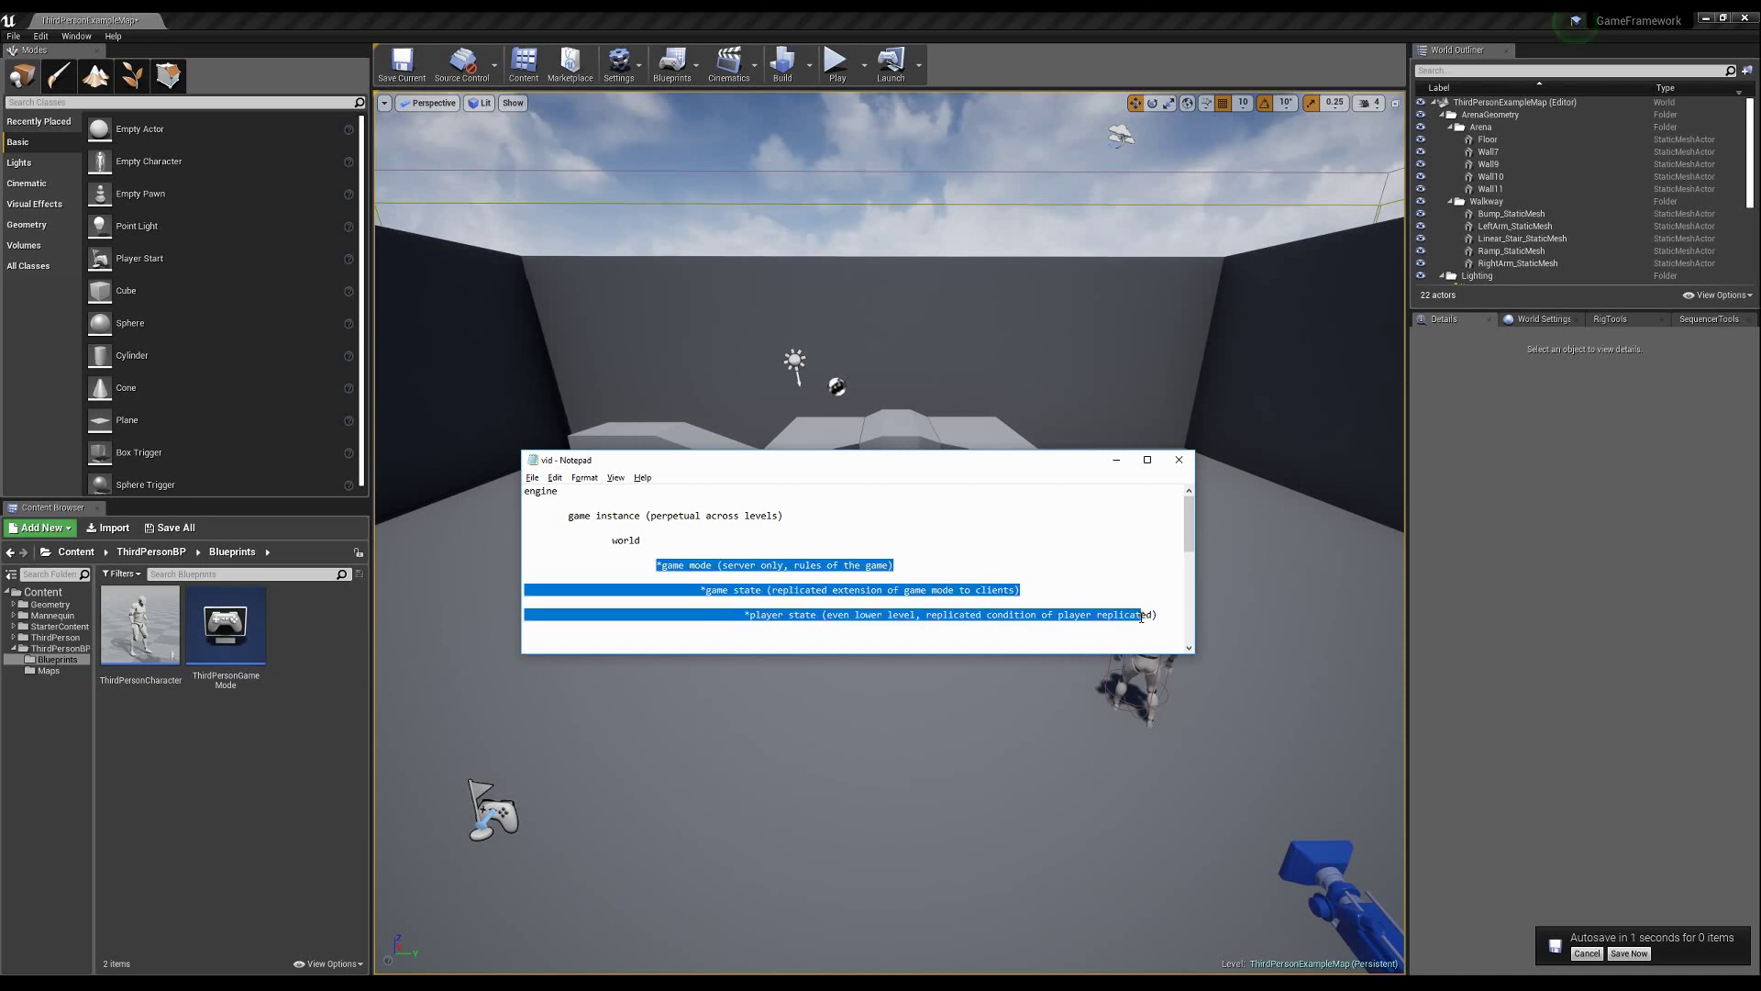
{"action": "left_click", "coordinate": [728, 590]}
{"action": "left_click_drag", "start_coordinate": [700, 590], "coordinate": [761, 591]}
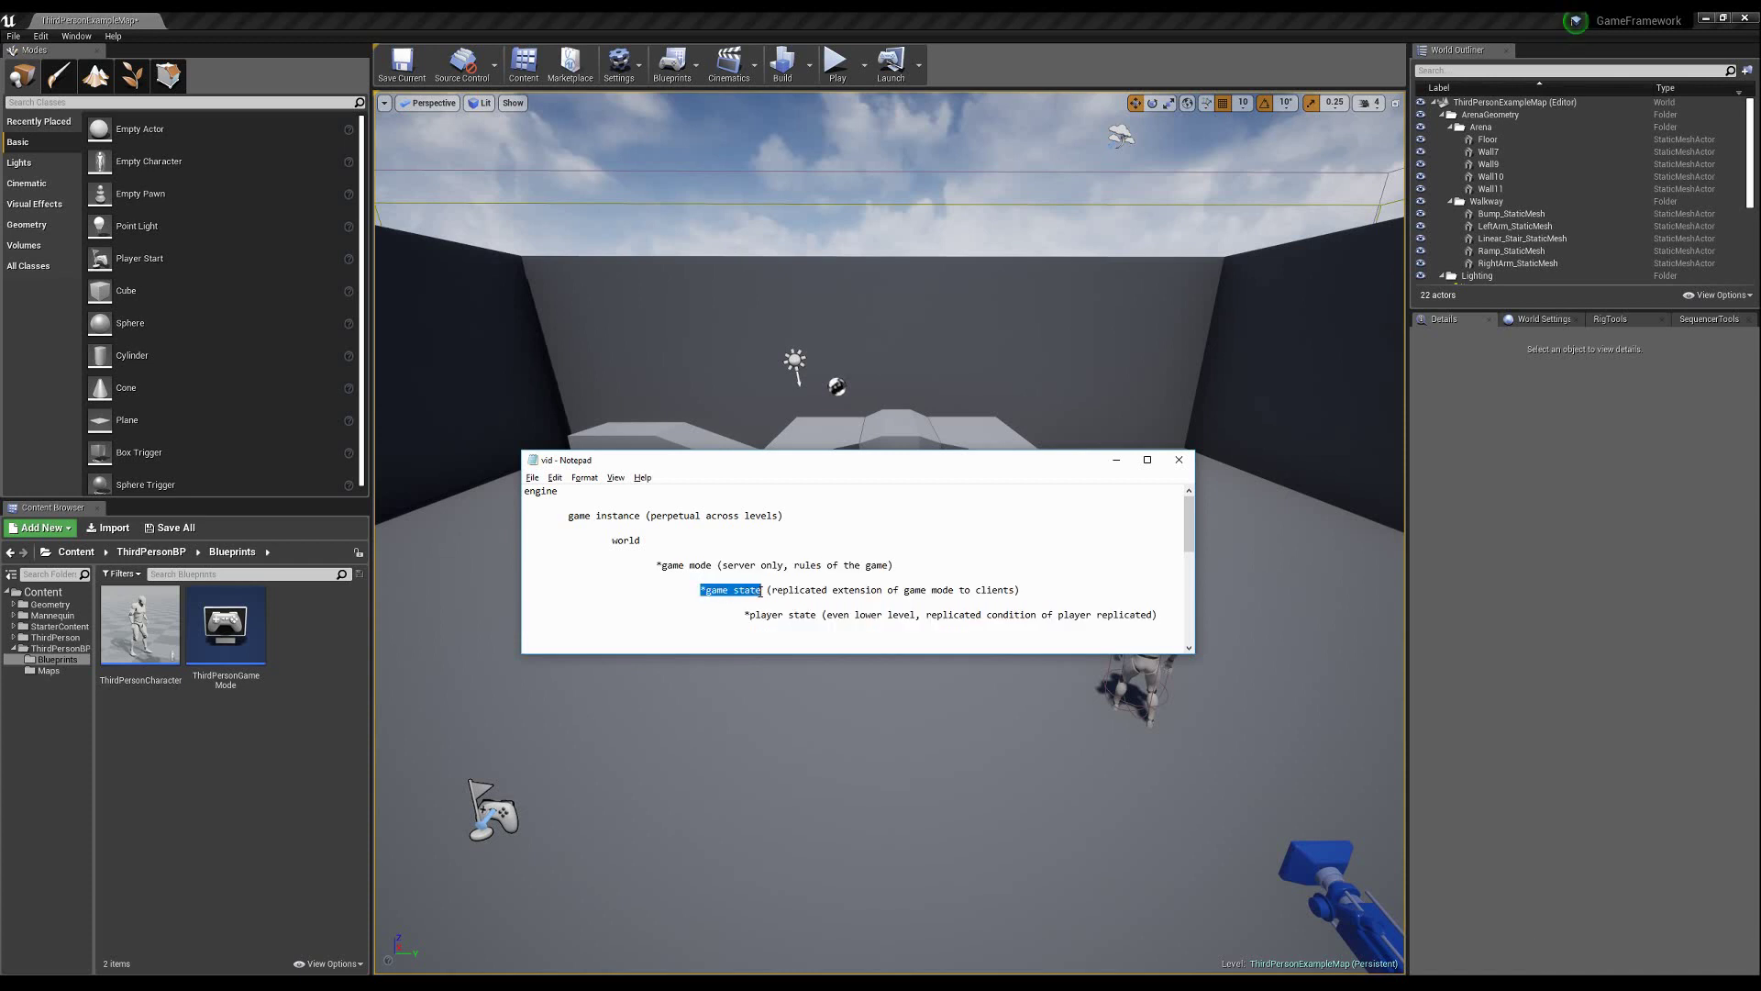
{"action": "left_click", "coordinate": [761, 592]}
{"action": "left_click_drag", "start_coordinate": [652, 562], "coordinate": [1160, 617]}
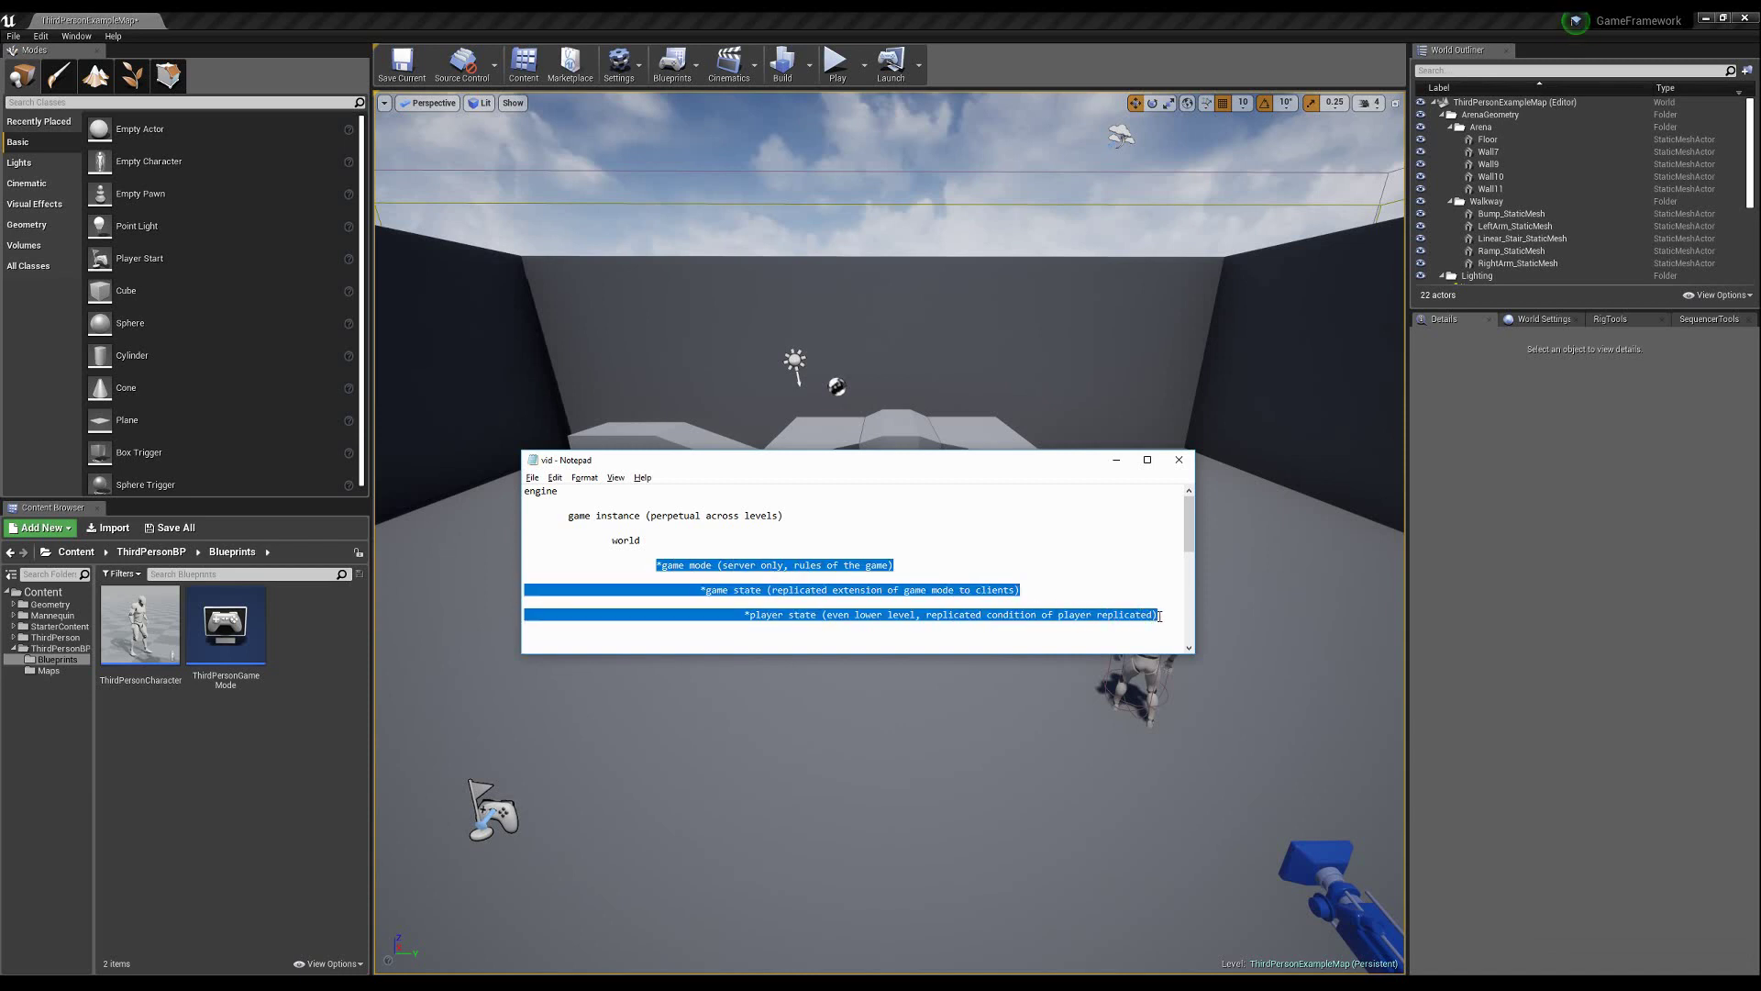
{"action": "left_click", "coordinate": [842, 615]}
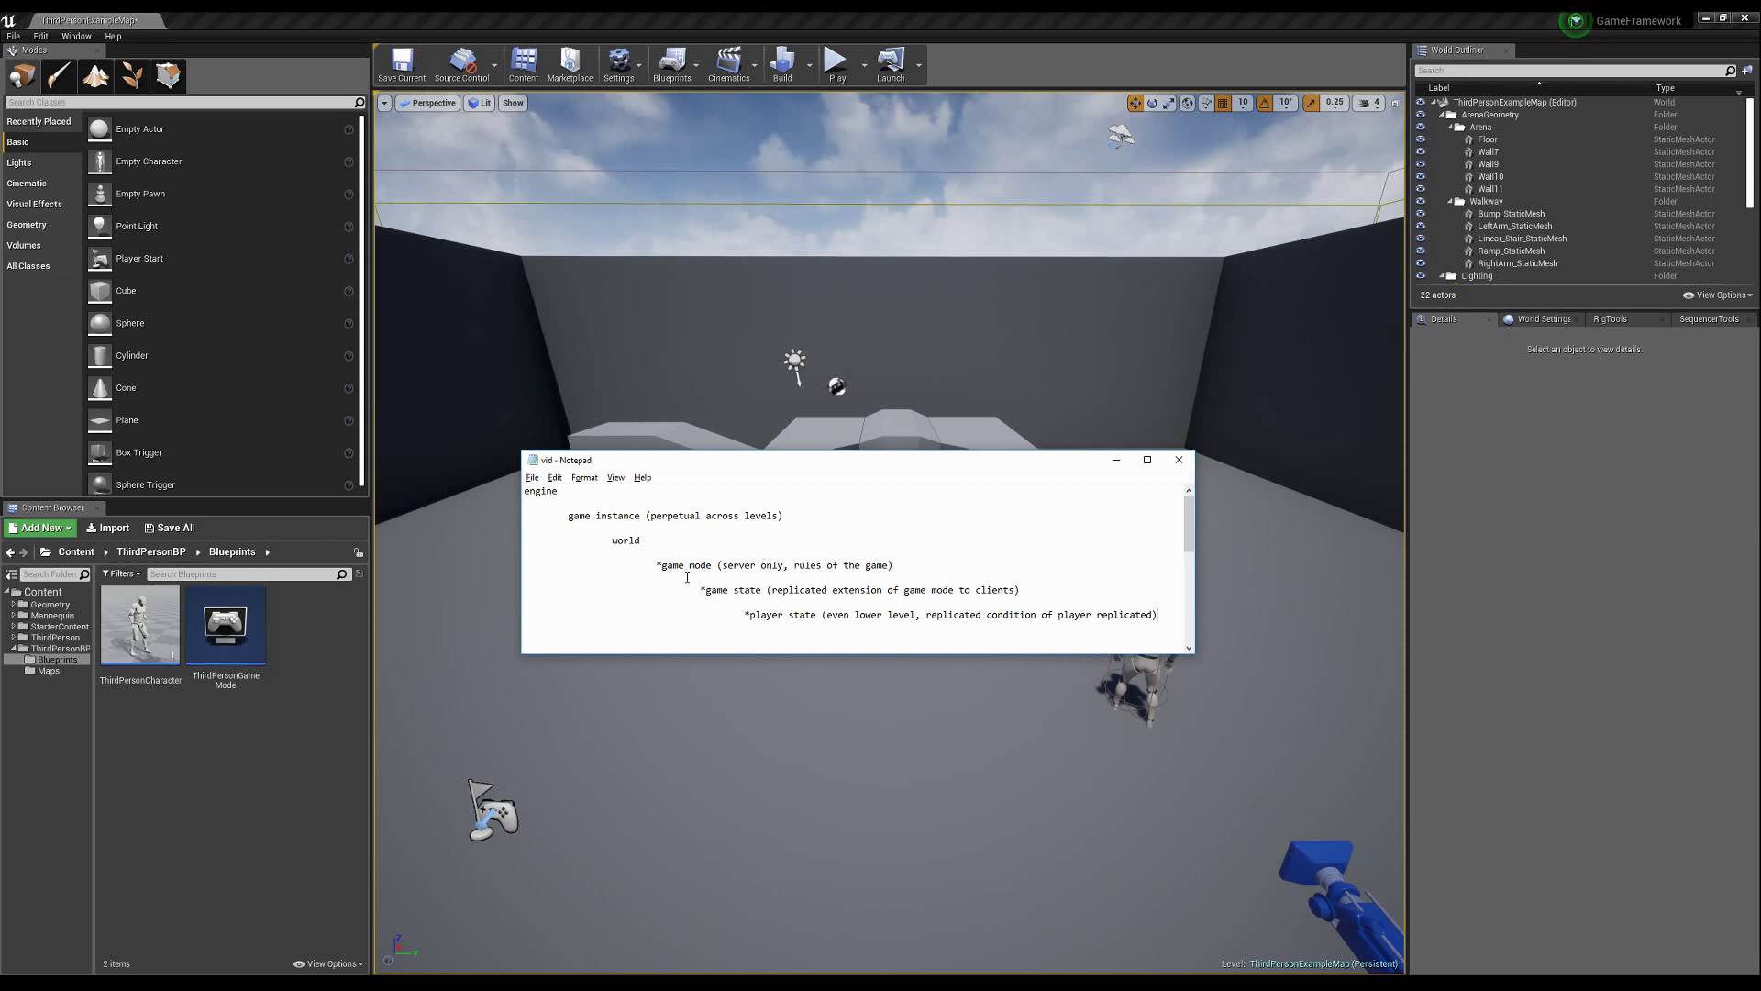
- Examine the descriptions of game mode as server-only rules and game state as its replicated extension to clients
{"action": "left_click_drag", "start_coordinate": [662, 565], "coordinate": [894, 565]}
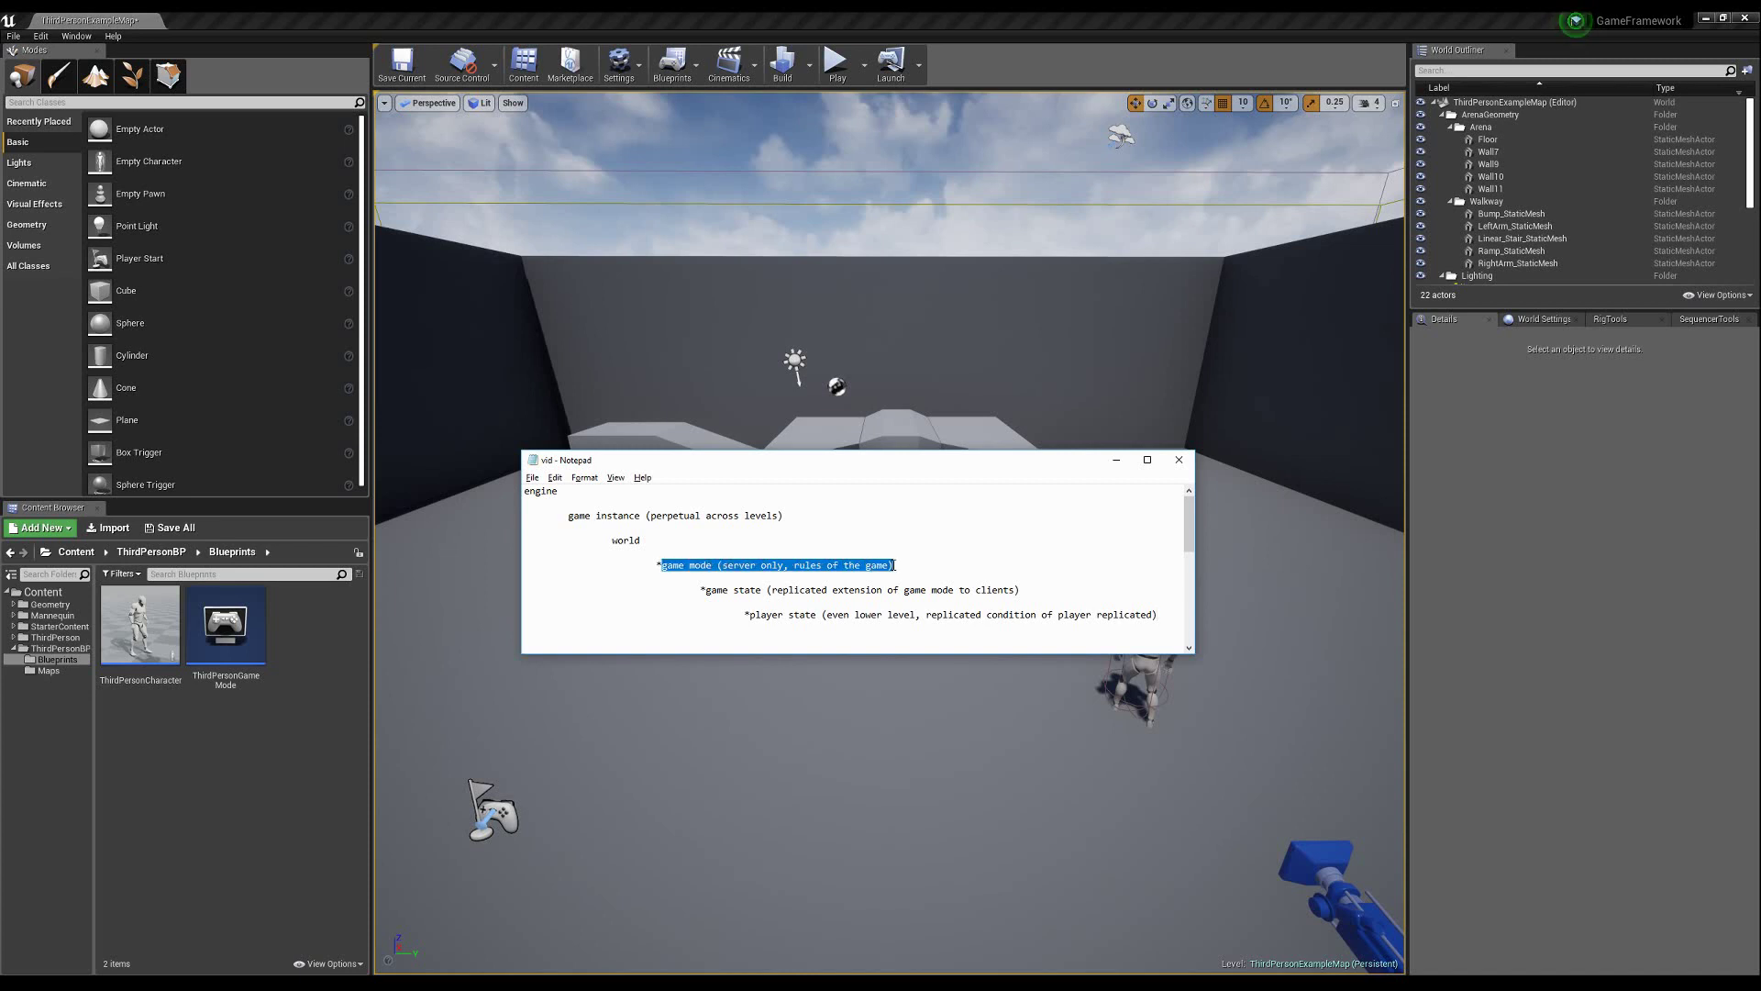
{"action": "left_click", "coordinate": [700, 590]}
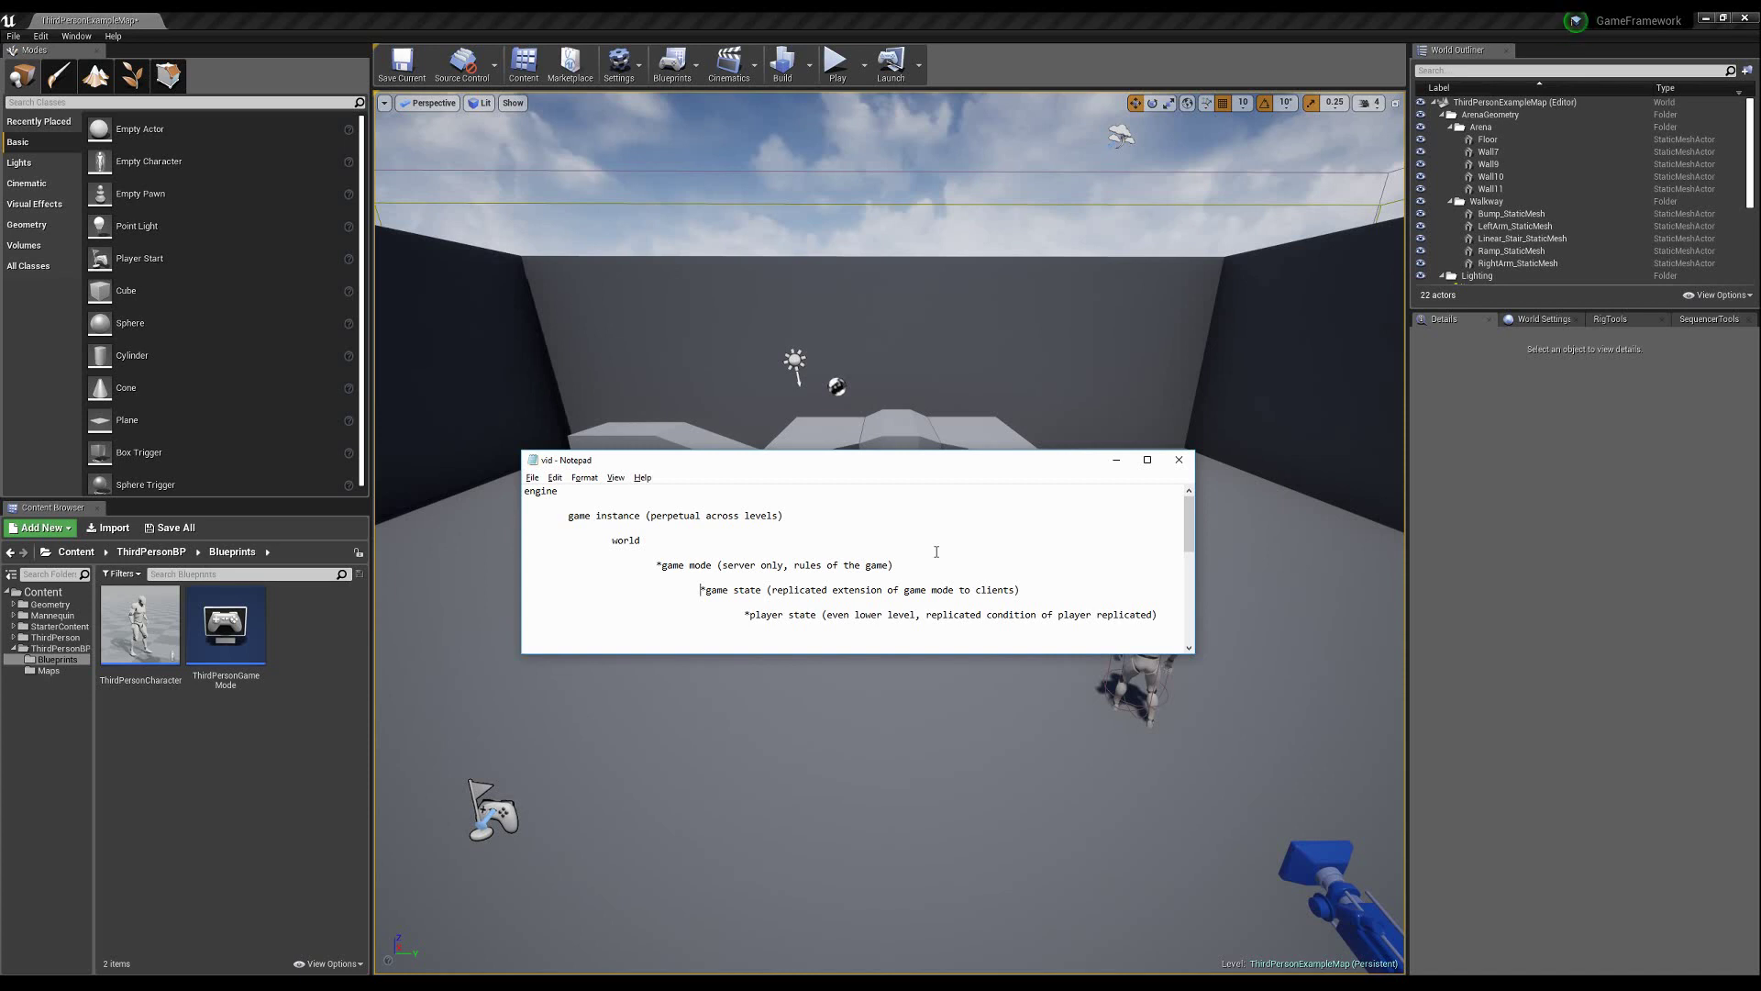
{"action": "left_click_drag", "start_coordinate": [702, 592], "coordinate": [1035, 590]}
{"action": "left_click_drag", "start_coordinate": [745, 613], "coordinate": [879, 615]}
{"action": "left_click", "coordinate": [938, 603]}
{"action": "left_click_drag", "start_coordinate": [702, 588], "coordinate": [1030, 586]}
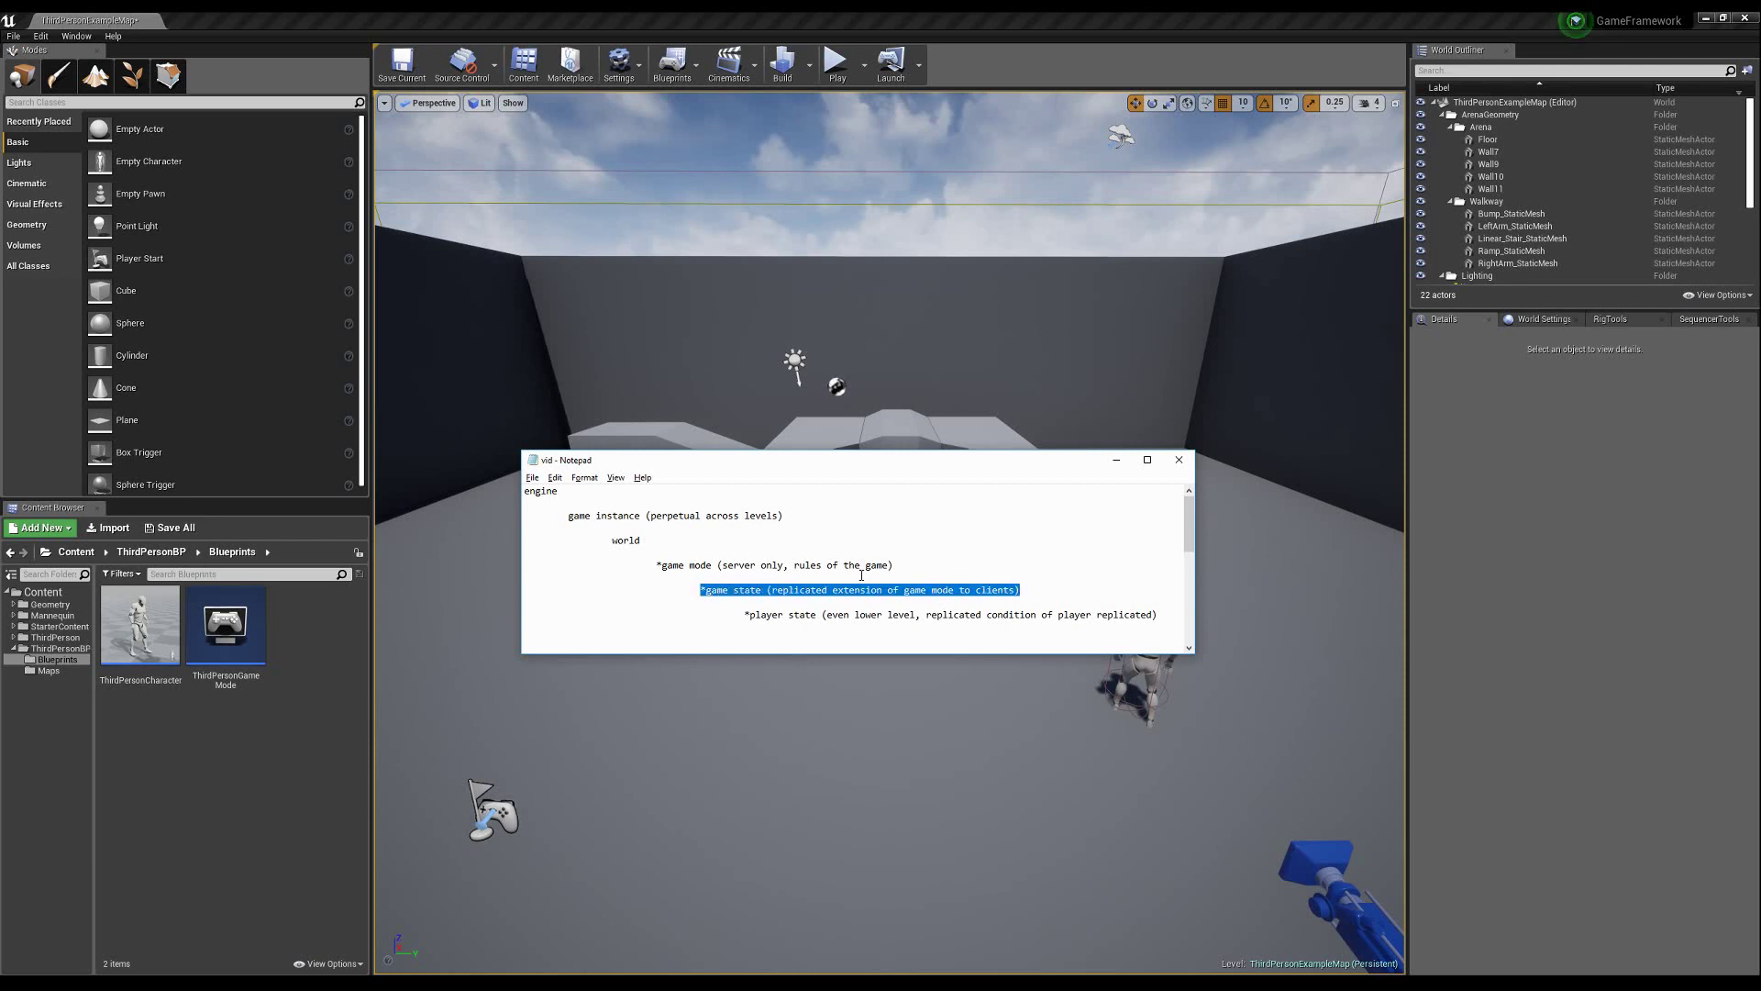
{"action": "left_click", "coordinate": [862, 576]}
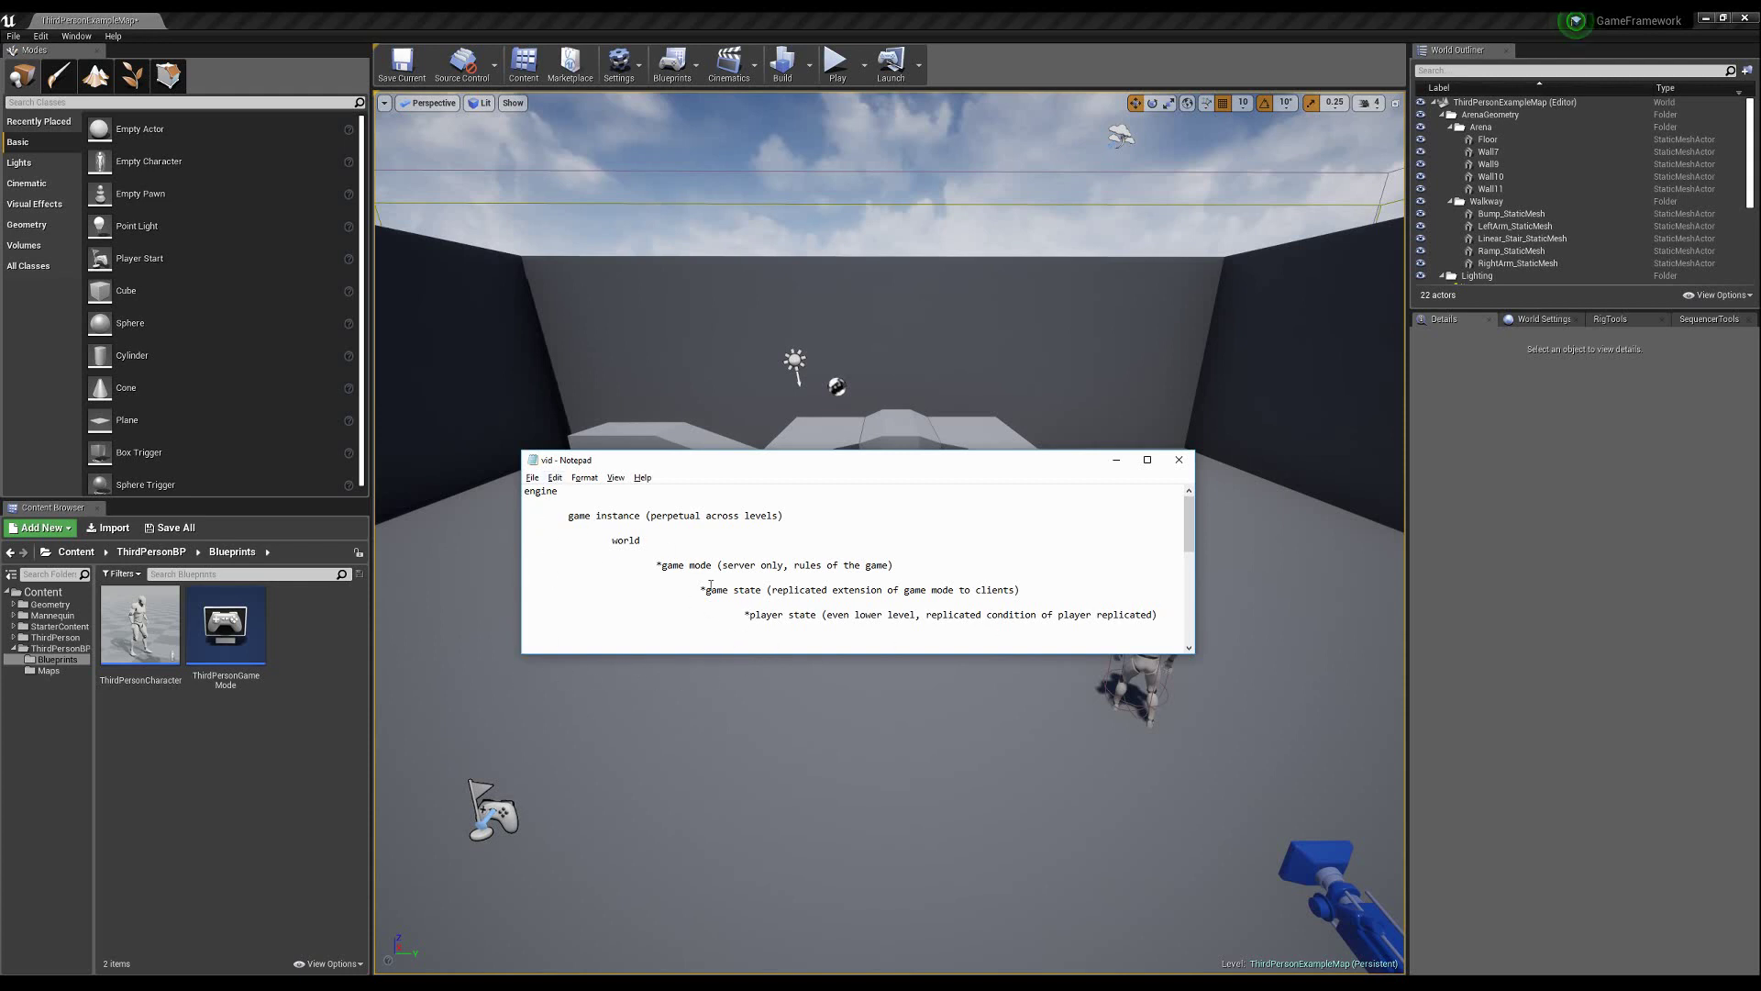
- Back in the Unreal Editor, create a Blueprint class with GameInstance as parent in the Blueprints folder and name it NewGameInstance
{"action": "left_click", "coordinate": [211, 729]}
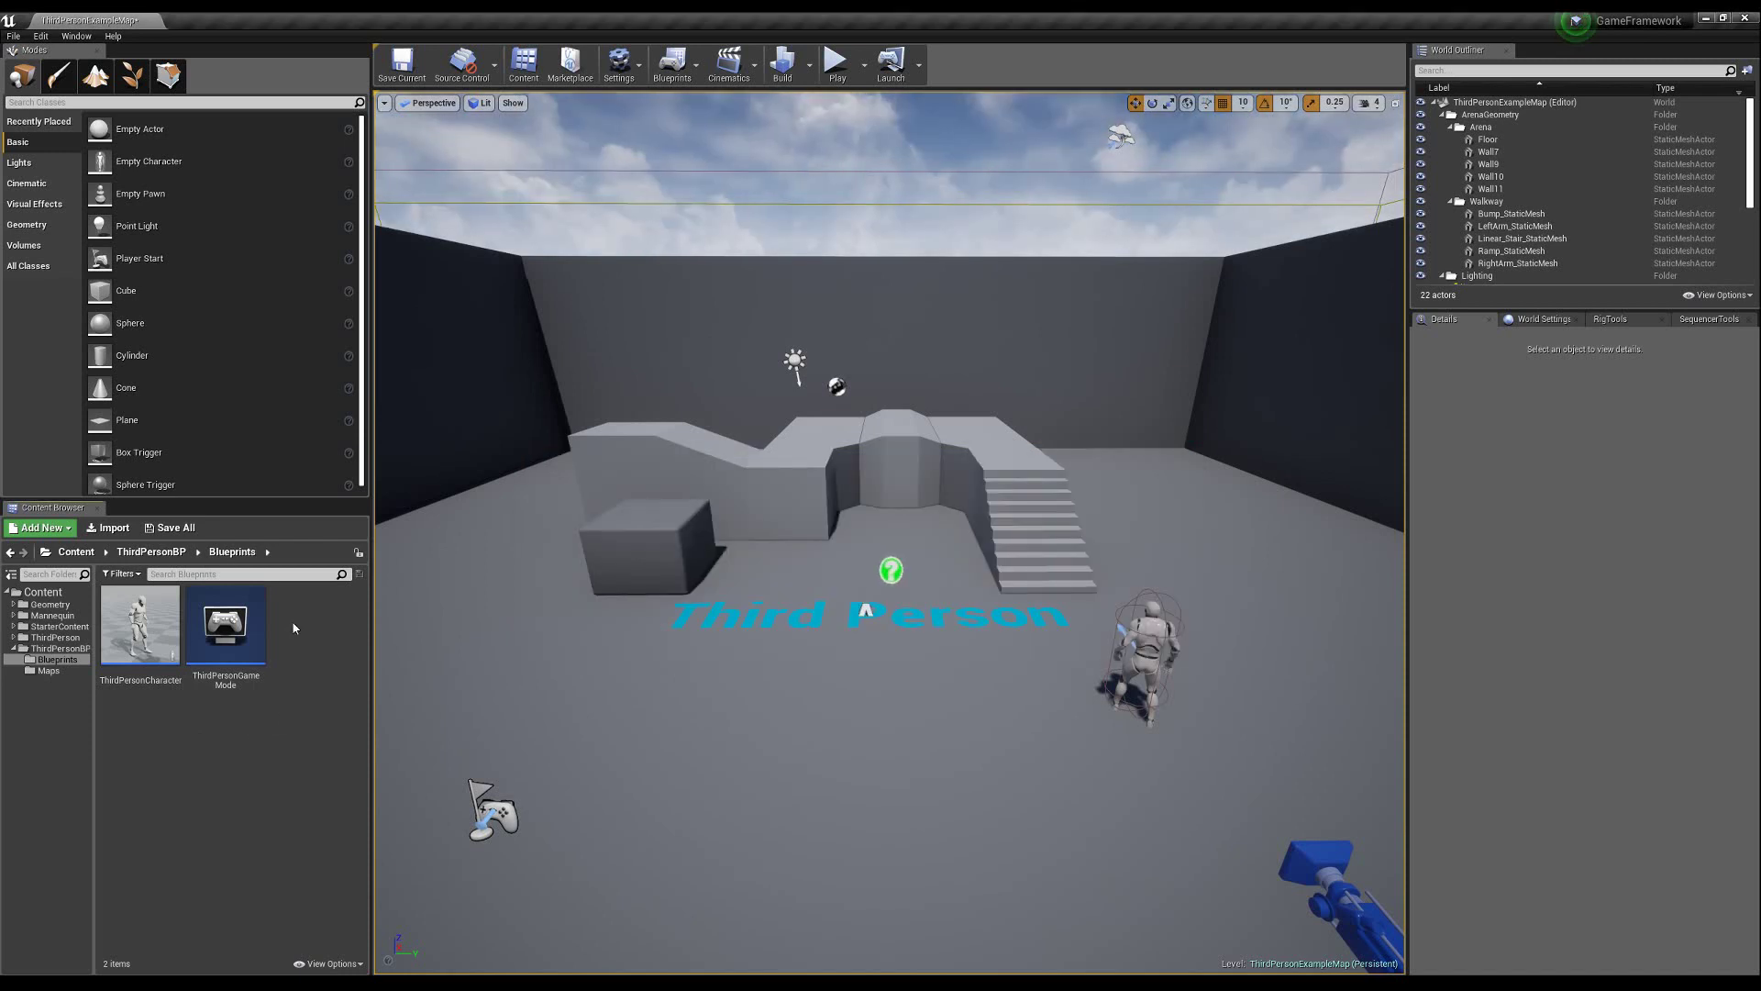
{"action": "right_click", "coordinate": [285, 731]}
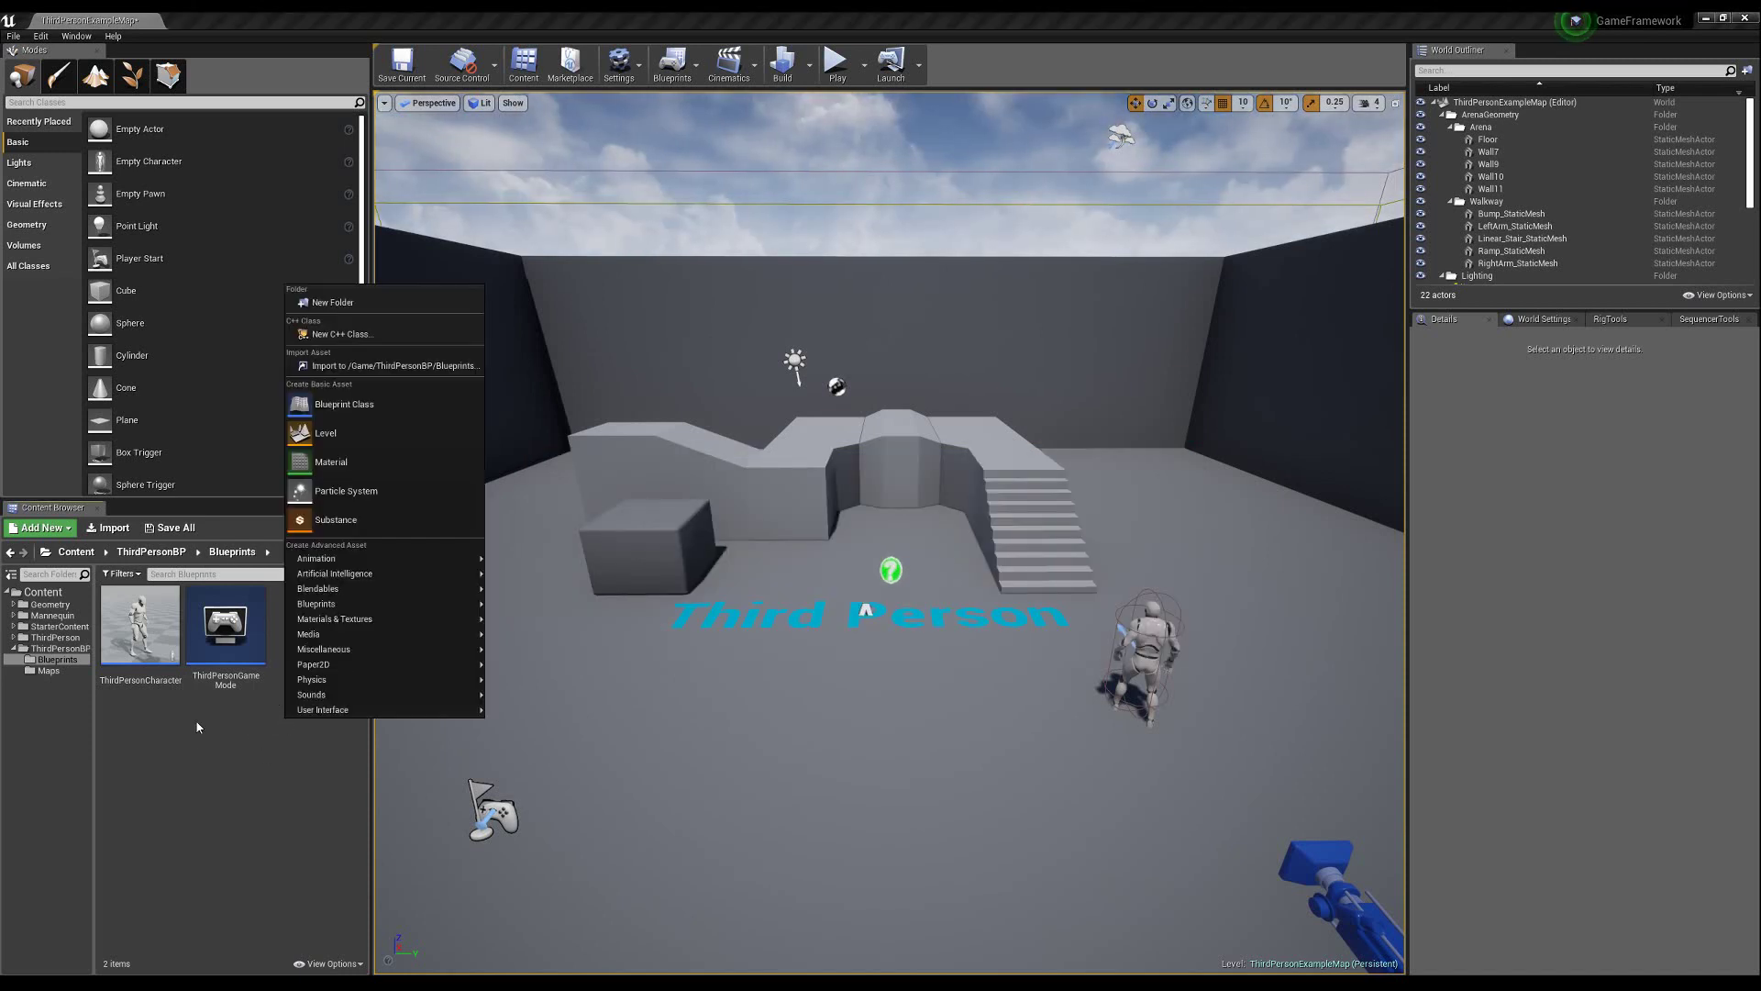
{"action": "left_click", "coordinate": [391, 404]}
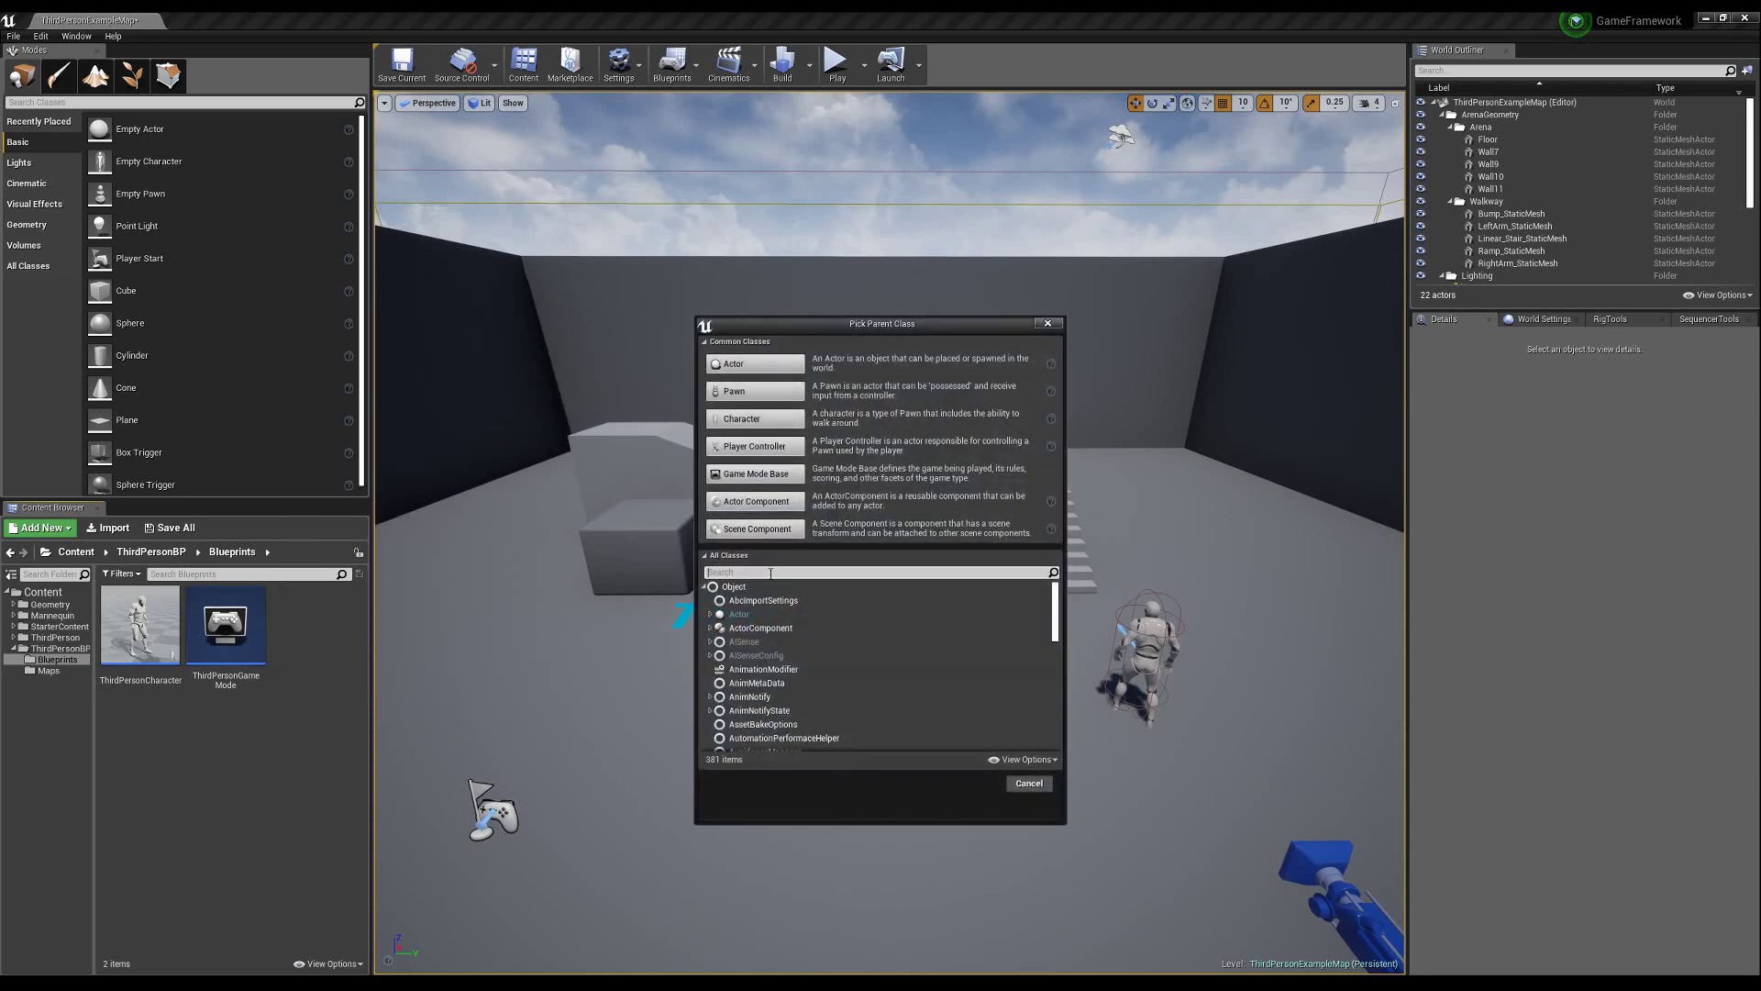
{"action": "type", "text": "game instance"}
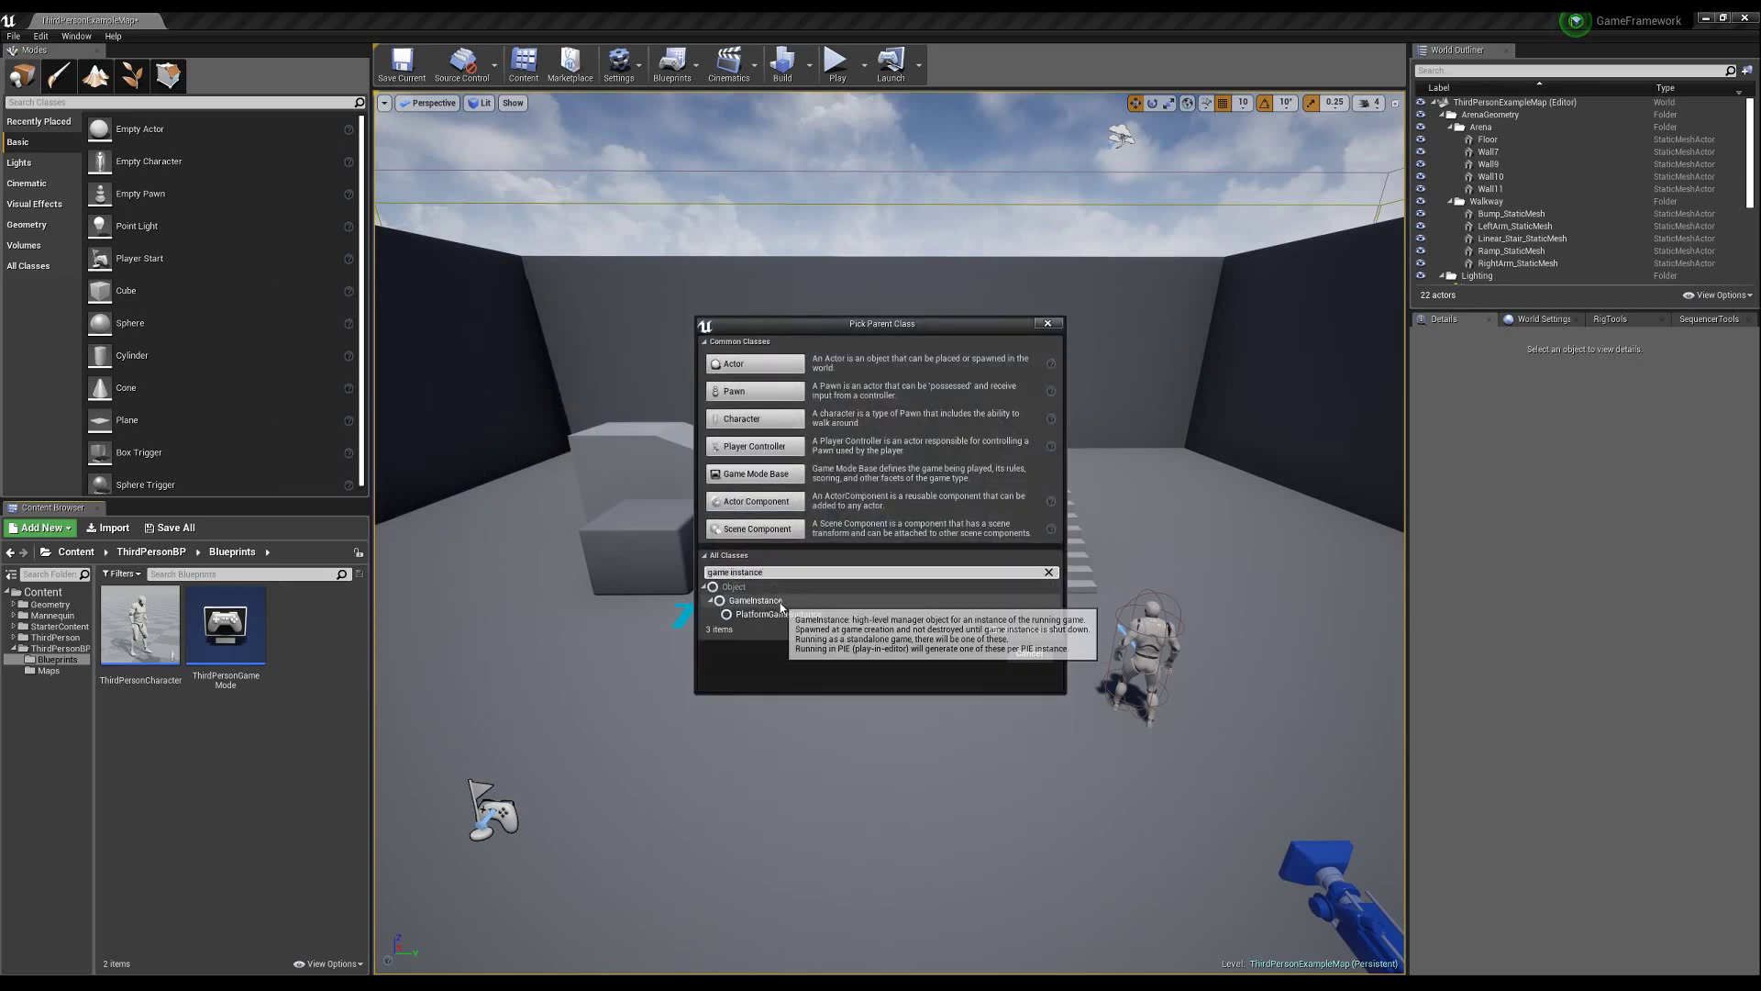
{"action": "left_click", "coordinate": [756, 600]}
{"action": "left_click", "coordinate": [975, 652]}
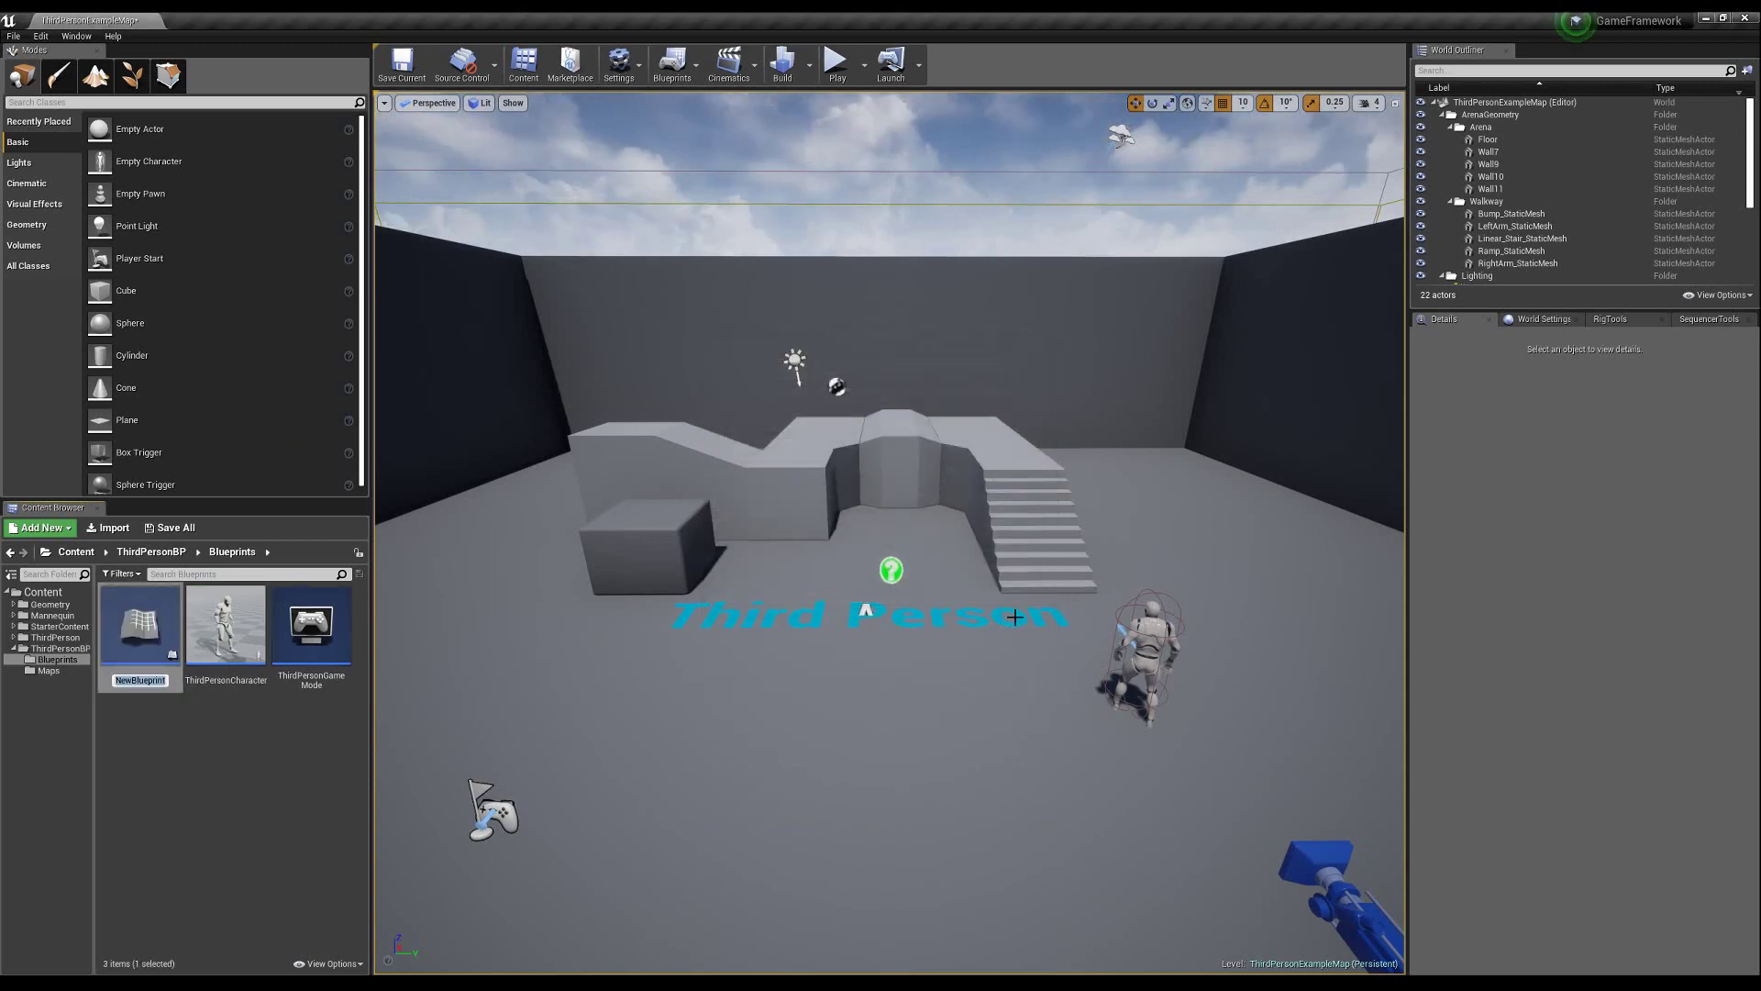
{"action": "type", "text": "NewGameInstance"}
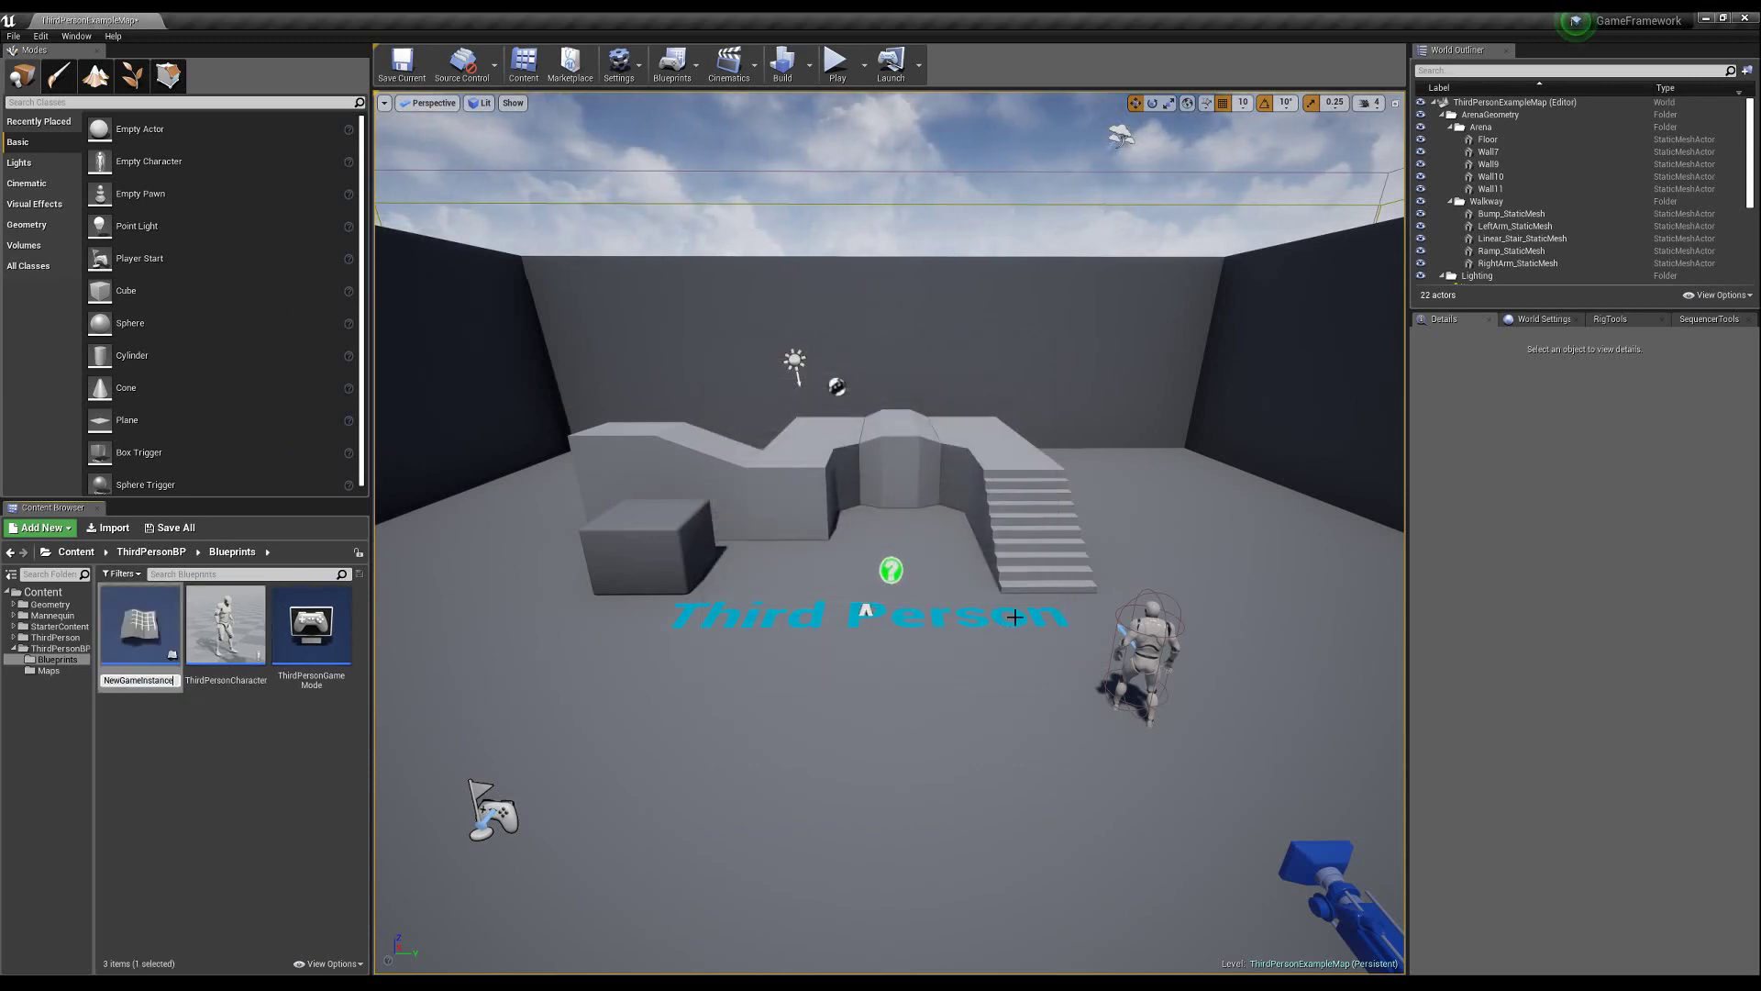
{"action": "key", "text": "Return"}
- Open the NewGameInstance blueprint and add a custom event to its event graph
{"action": "double_click", "coordinate": [166, 639]}
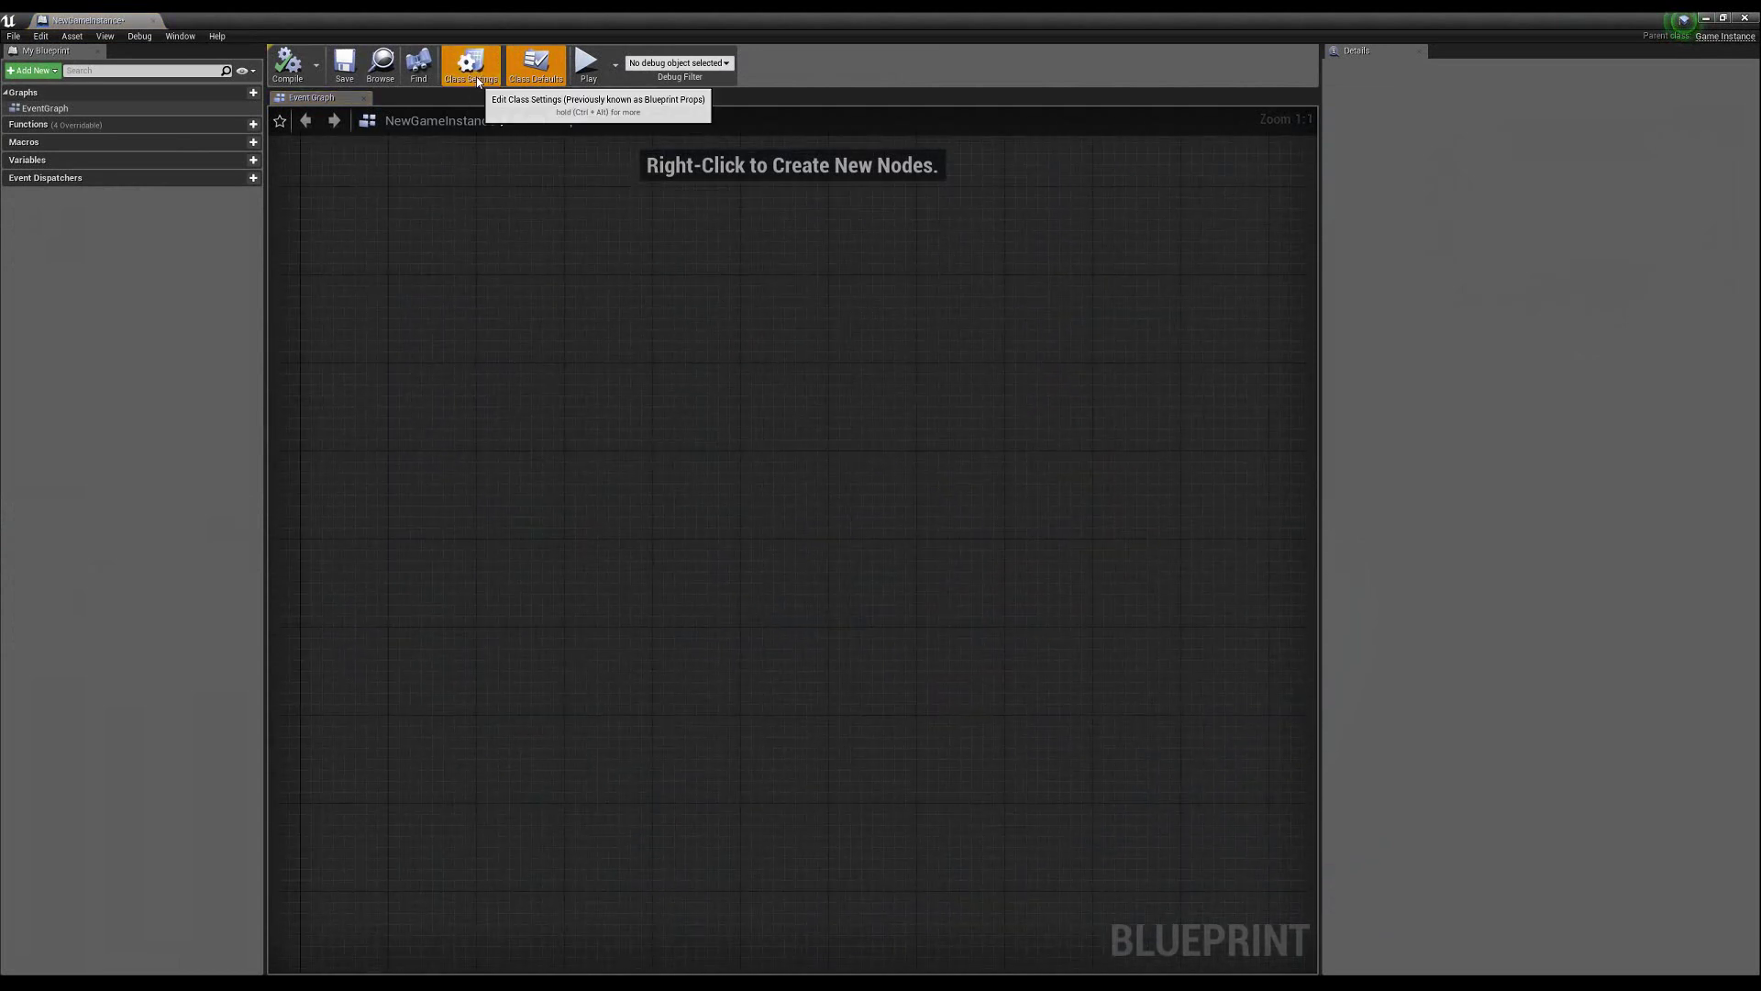
{"action": "left_click", "coordinate": [535, 64]}
{"action": "left_click", "coordinate": [448, 149]}
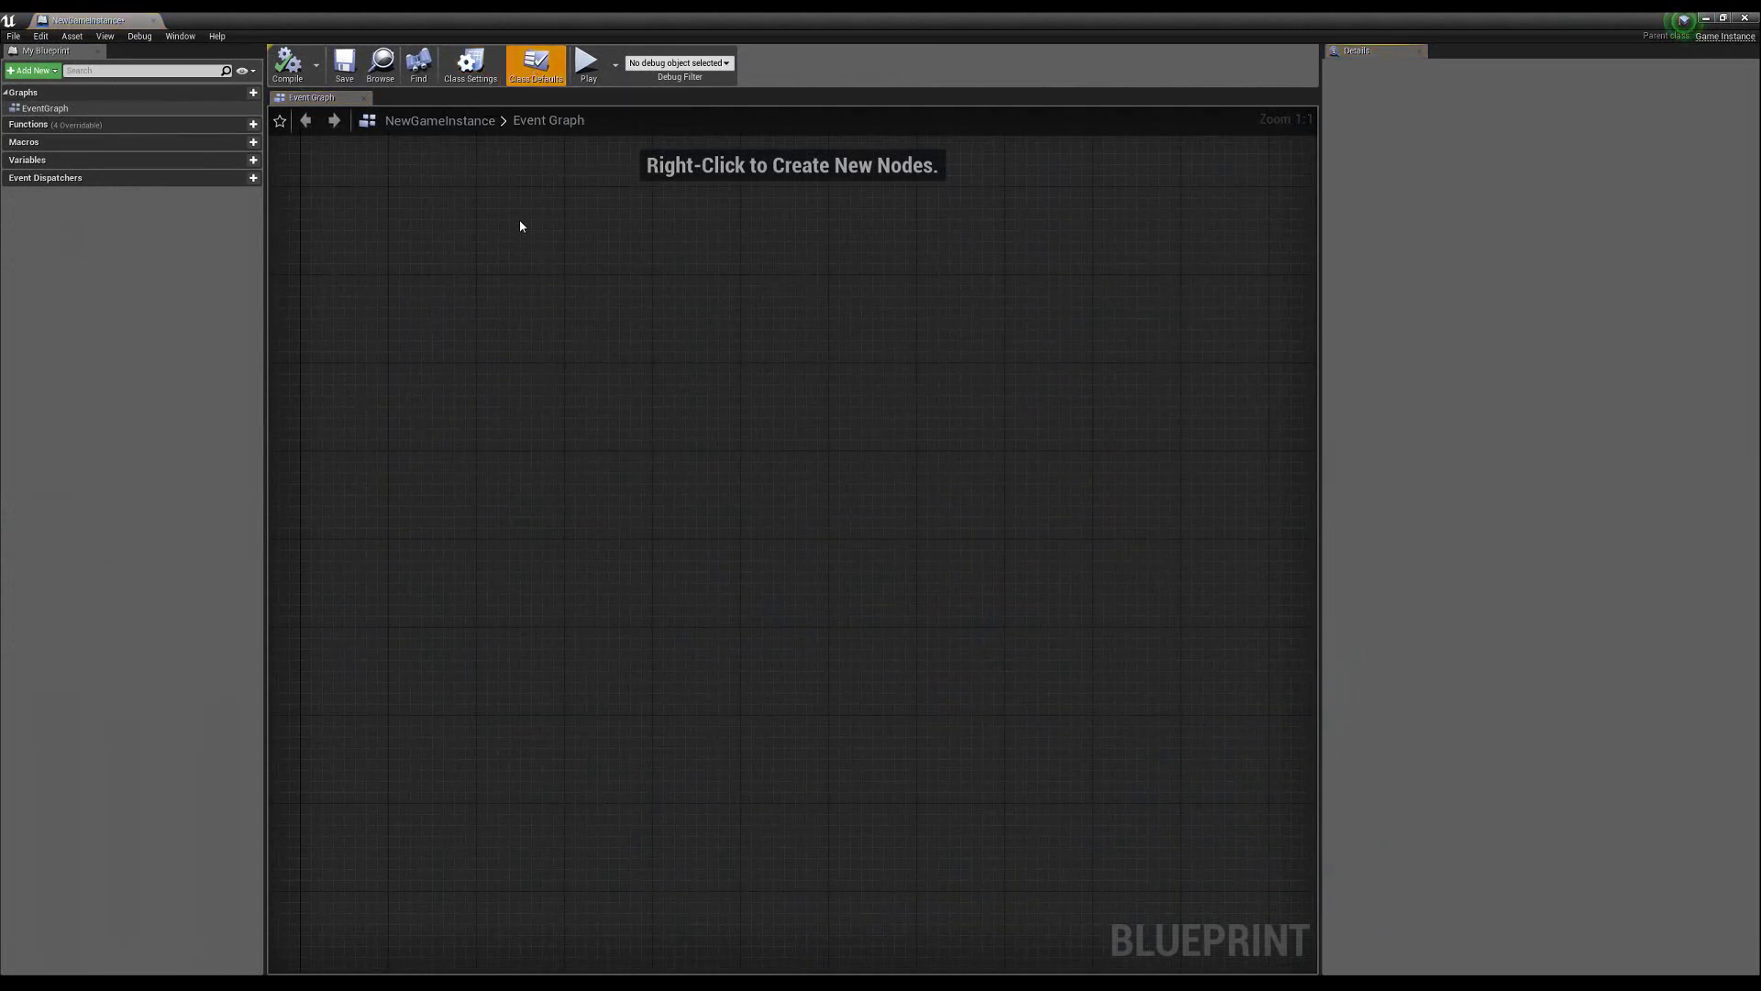
{"action": "right_click", "coordinate": [626, 407]}
{"action": "type", "text": "custom"}
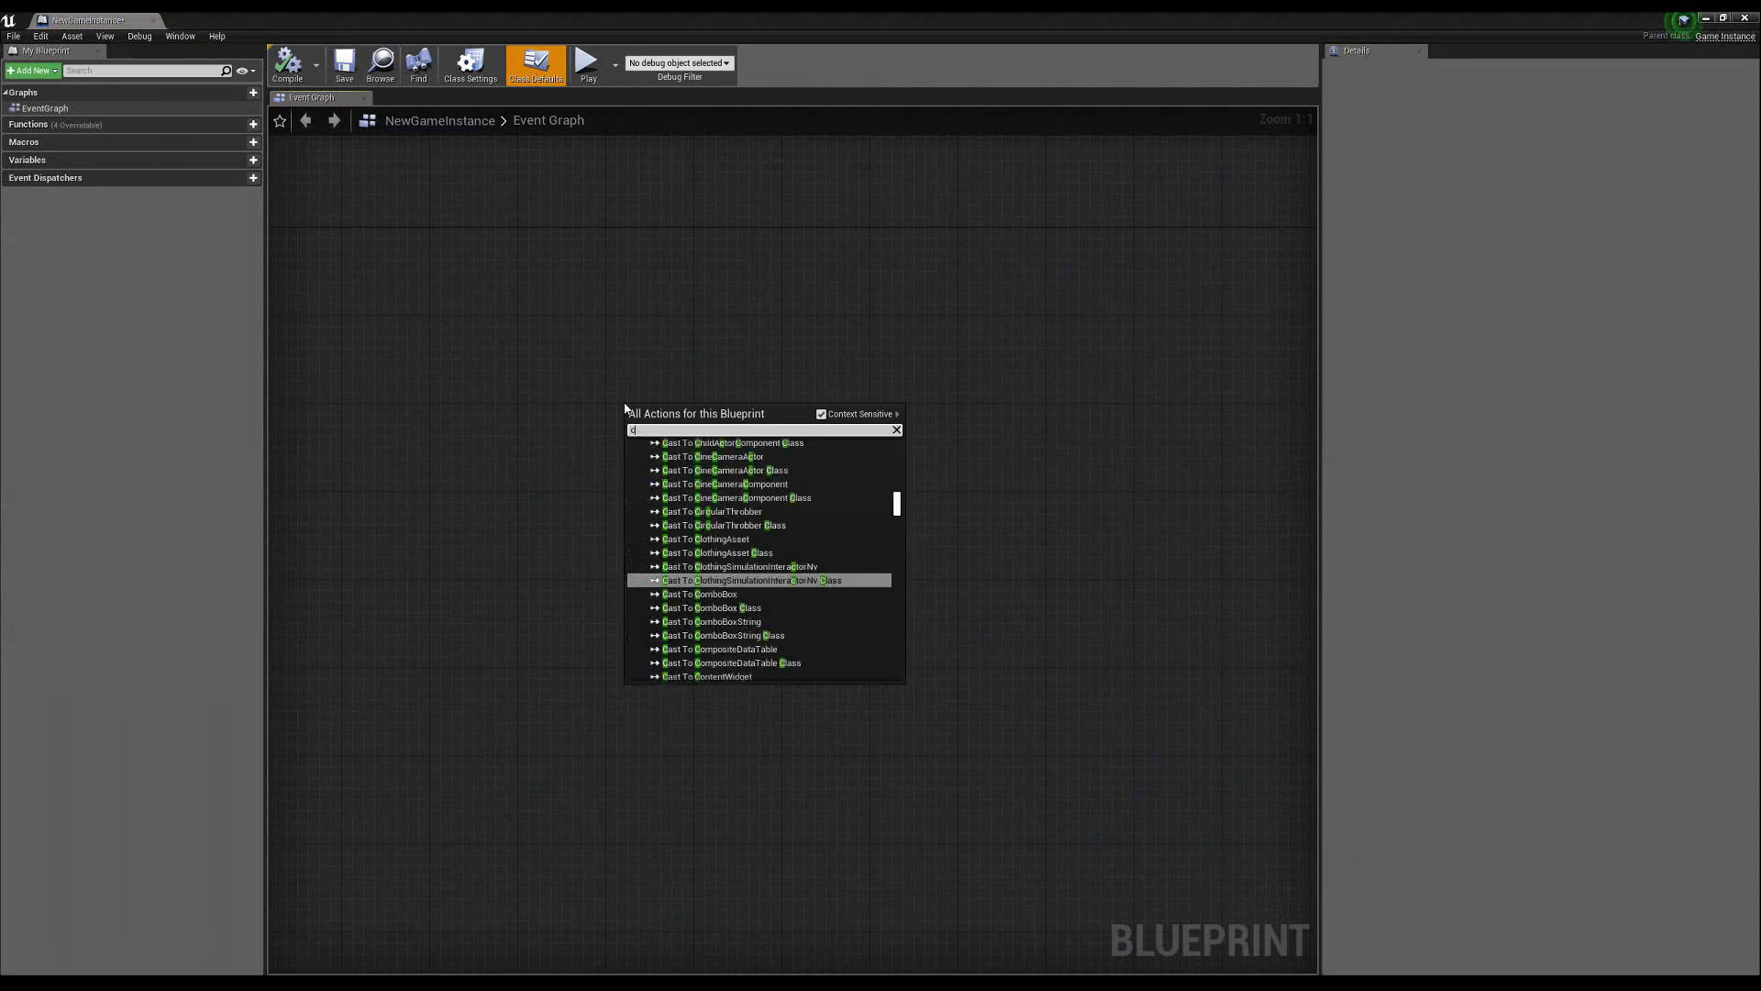
{"action": "key", "text": "Return"}
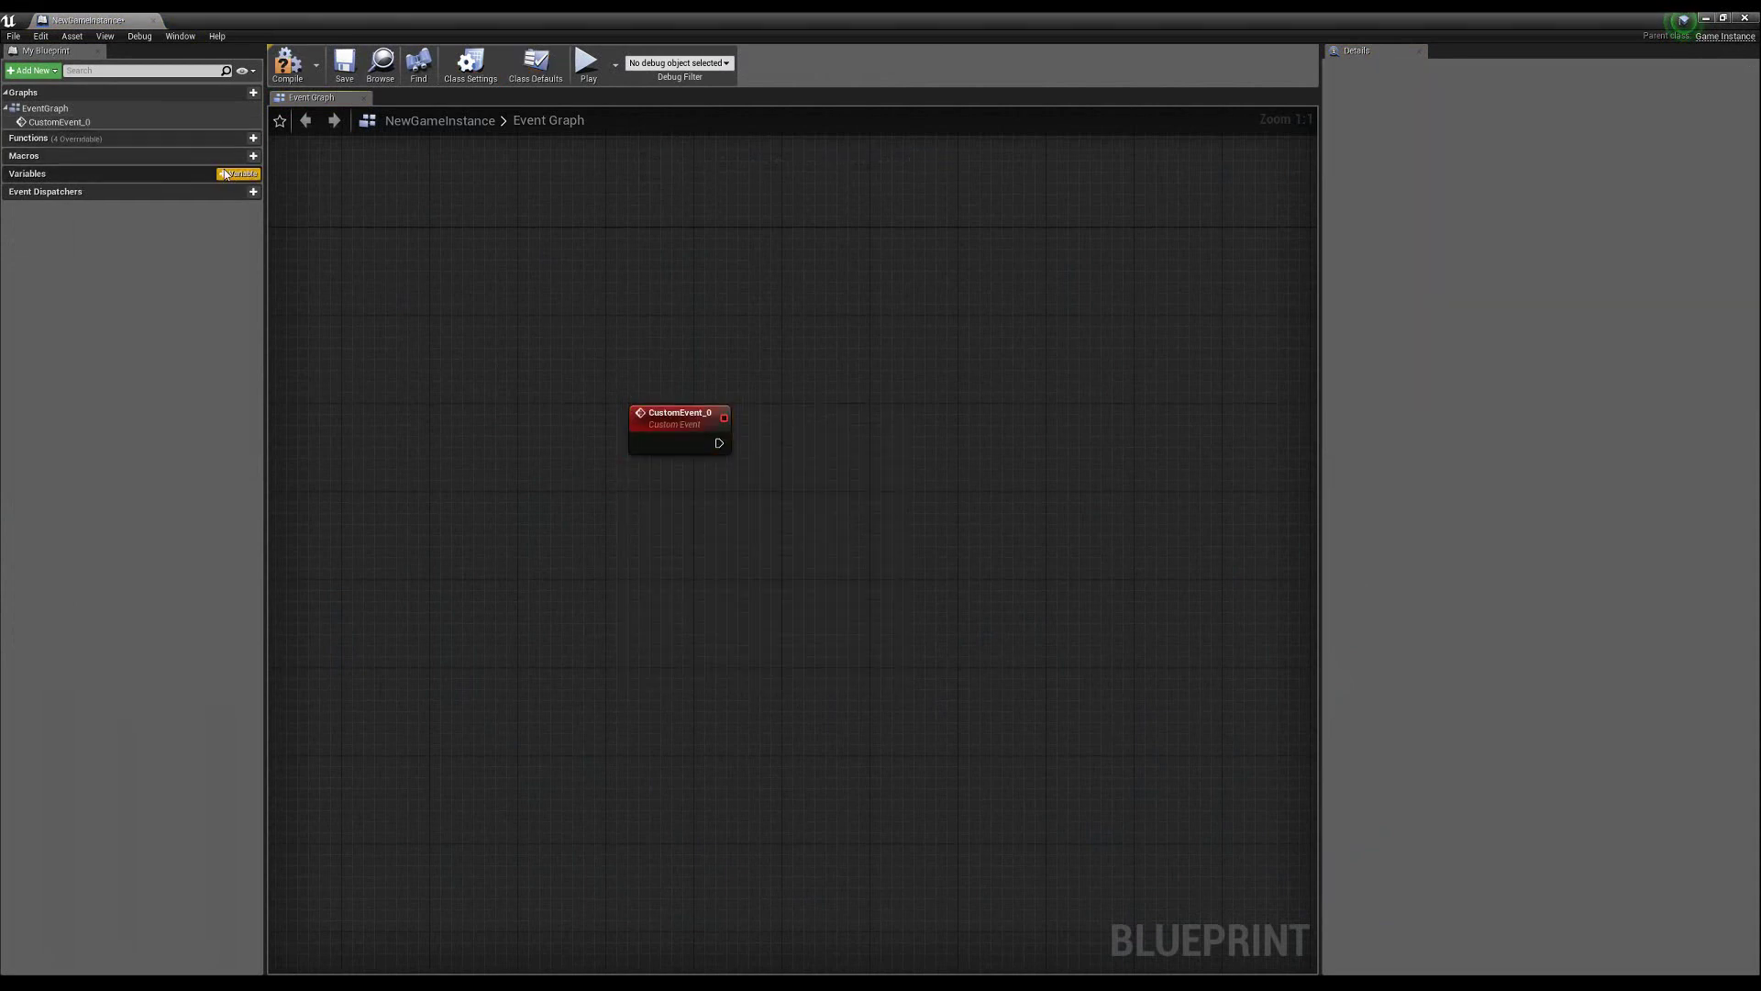
- Add a new Boolean variable to the NewGameInstance blueprint, save it and return to the level editor
{"action": "left_click", "coordinate": [253, 173]}
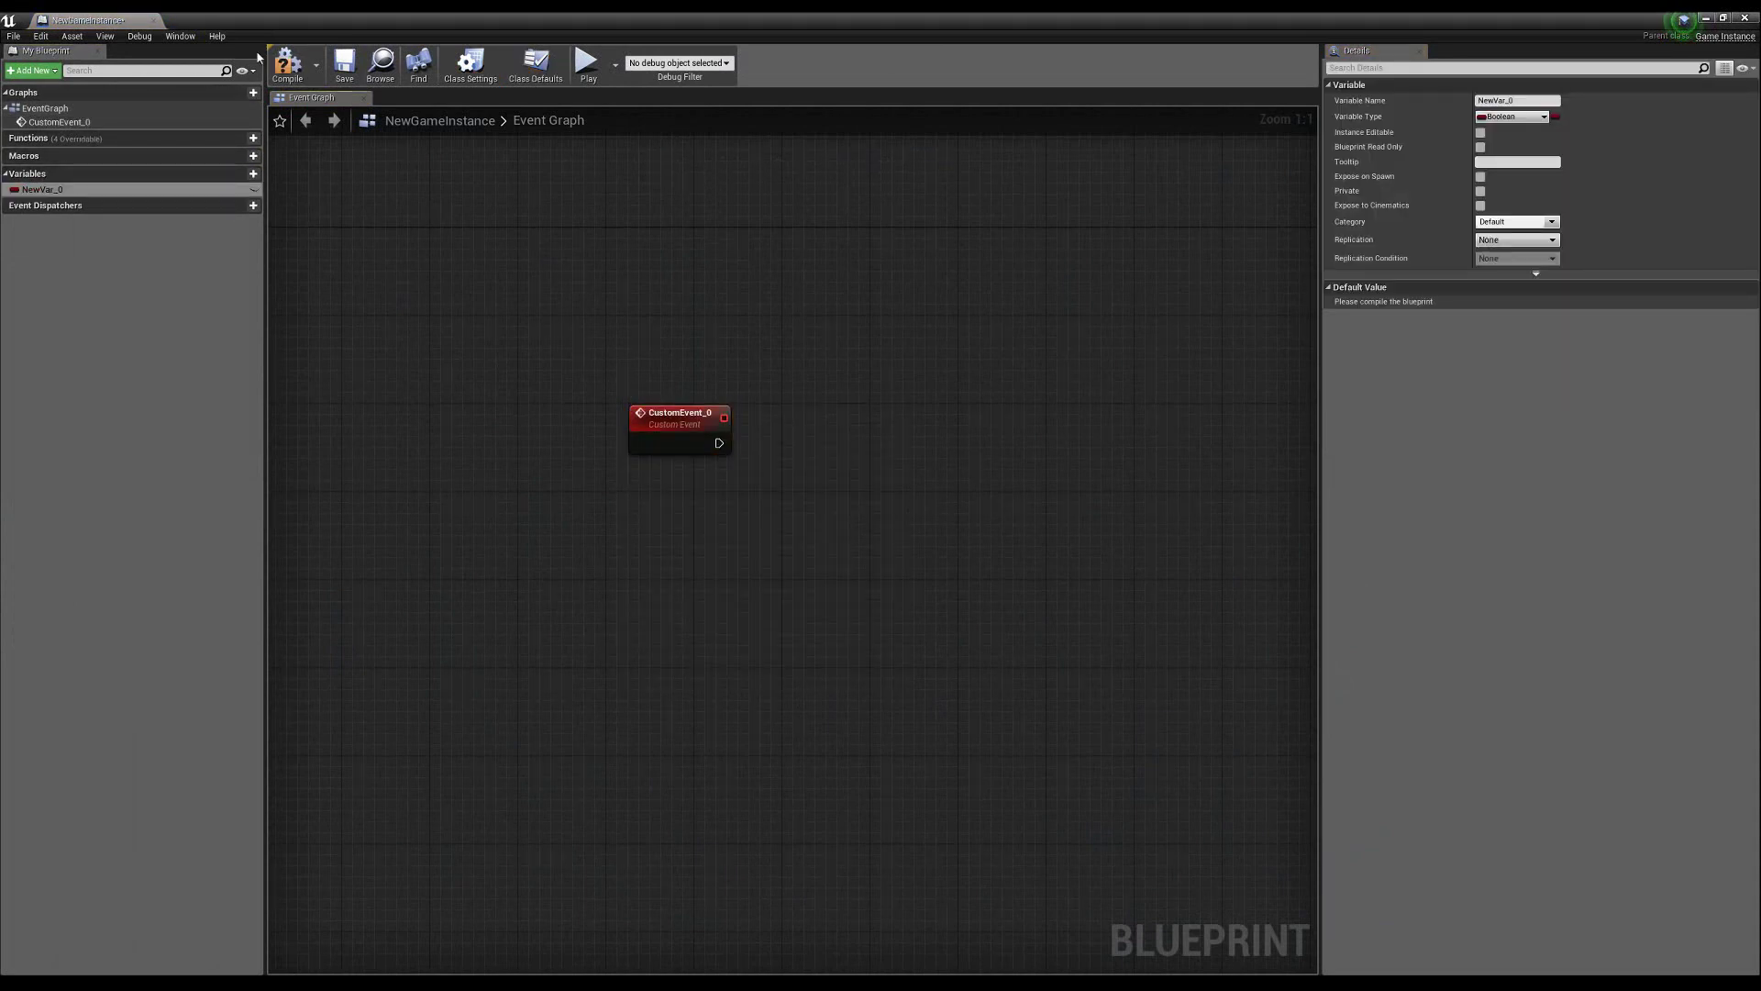
{"action": "left_click", "coordinate": [344, 64]}
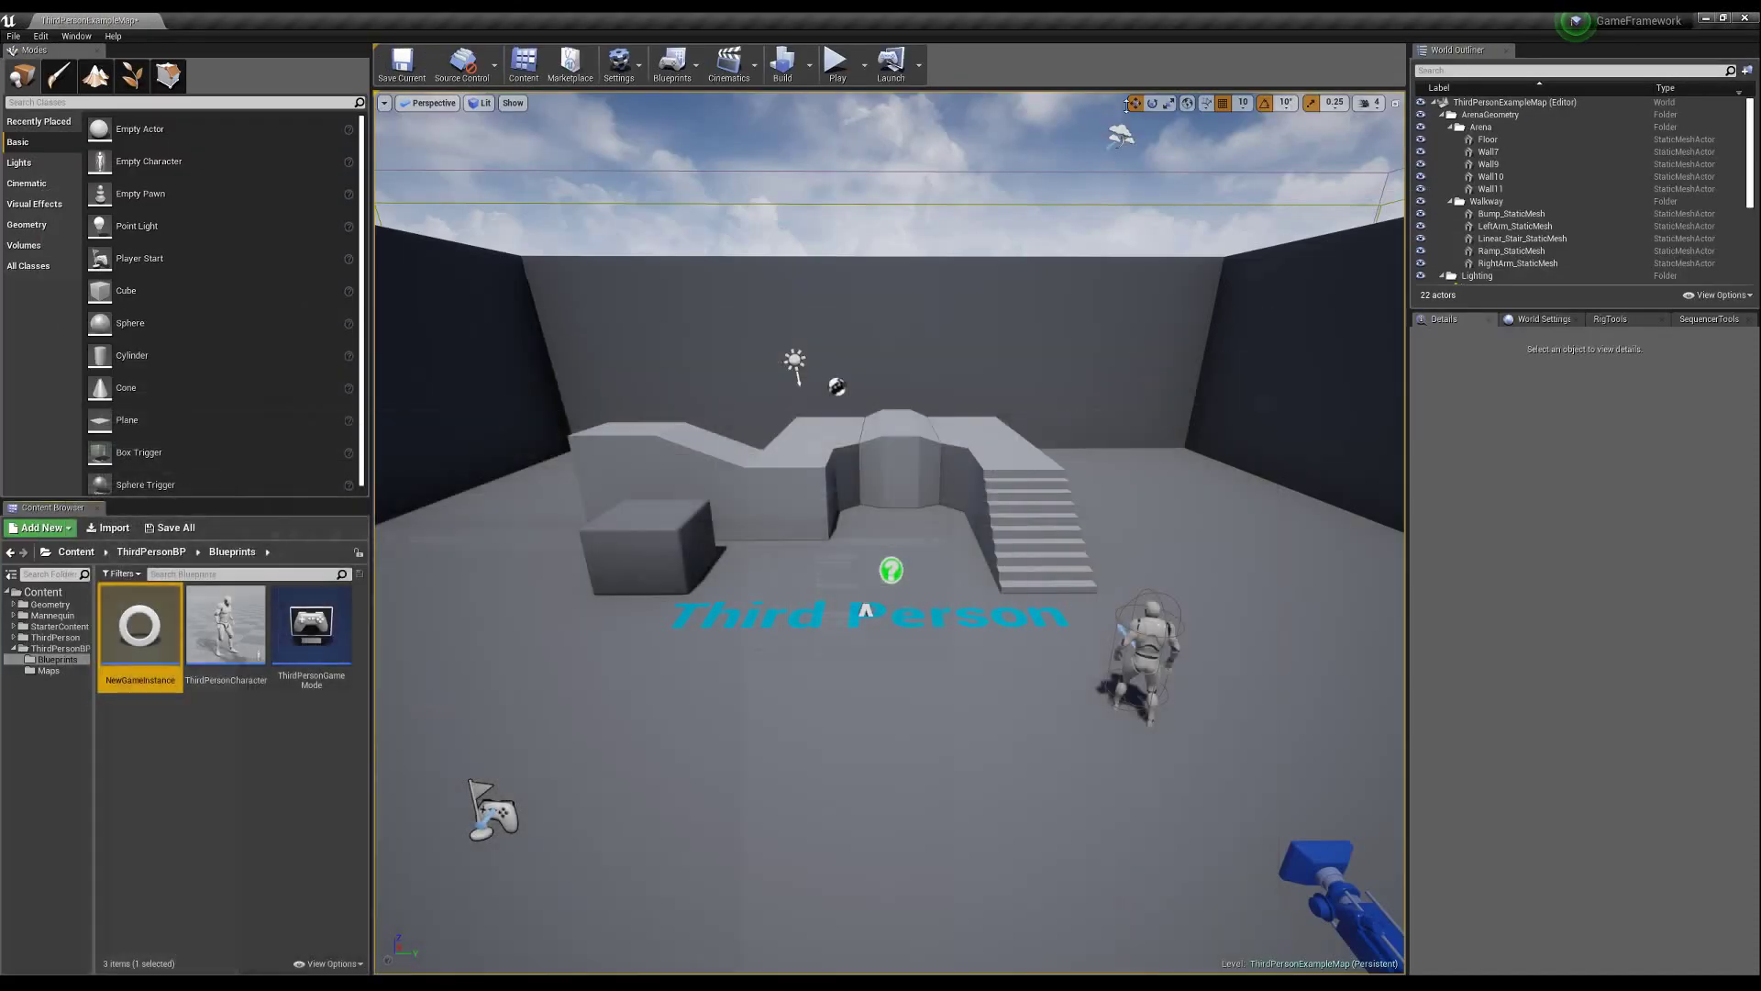
{"action": "left_click", "coordinate": [1706, 18]}
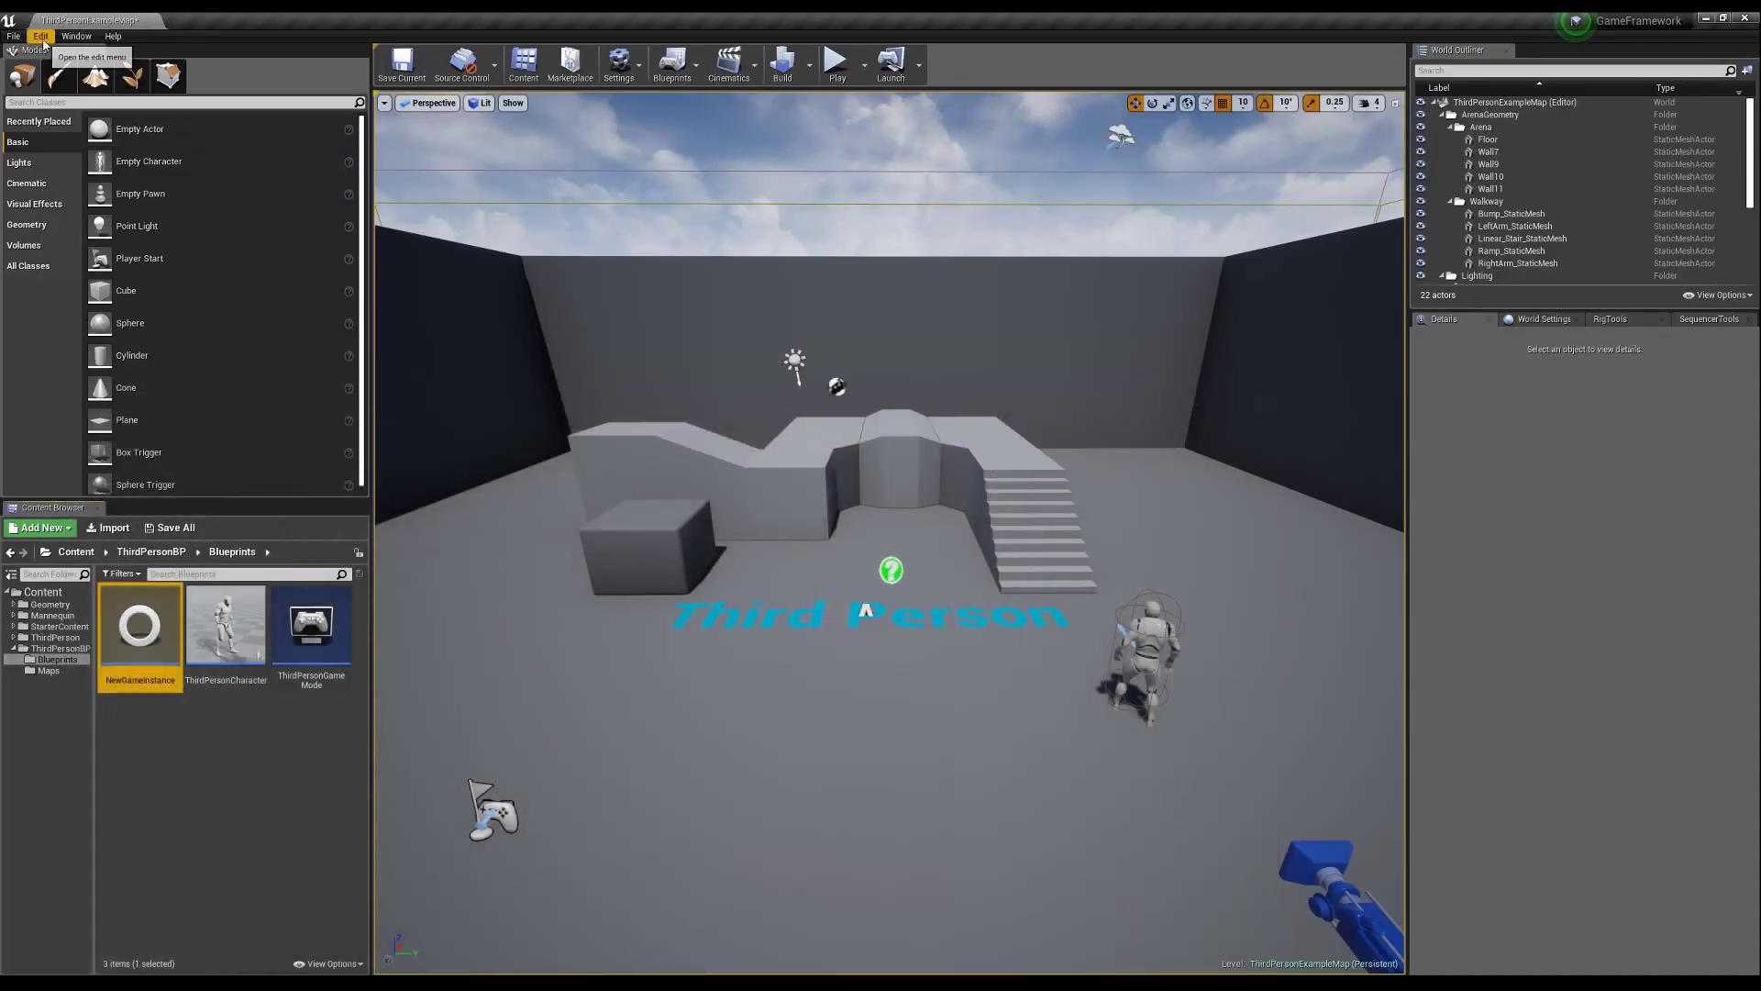
- Set the Game Instance Class to NewGameInstance in the project's Maps & Modes settings
{"action": "left_click", "coordinate": [43, 36]}
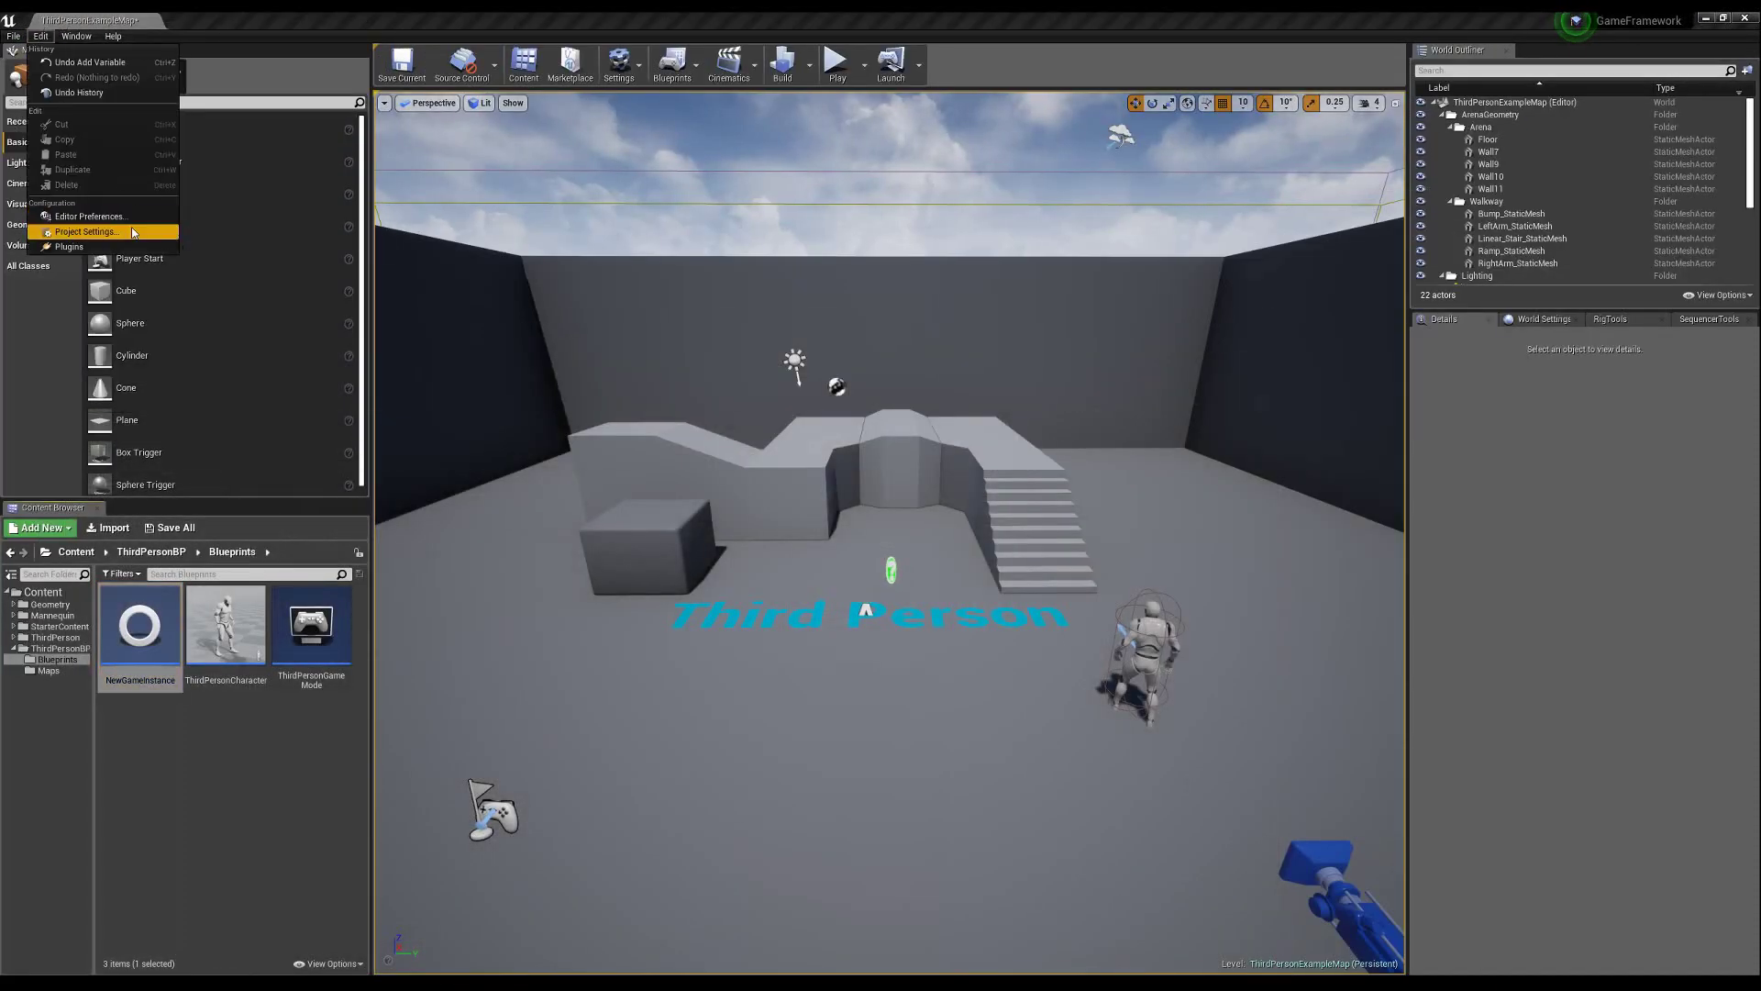
{"action": "left_click", "coordinate": [85, 231]}
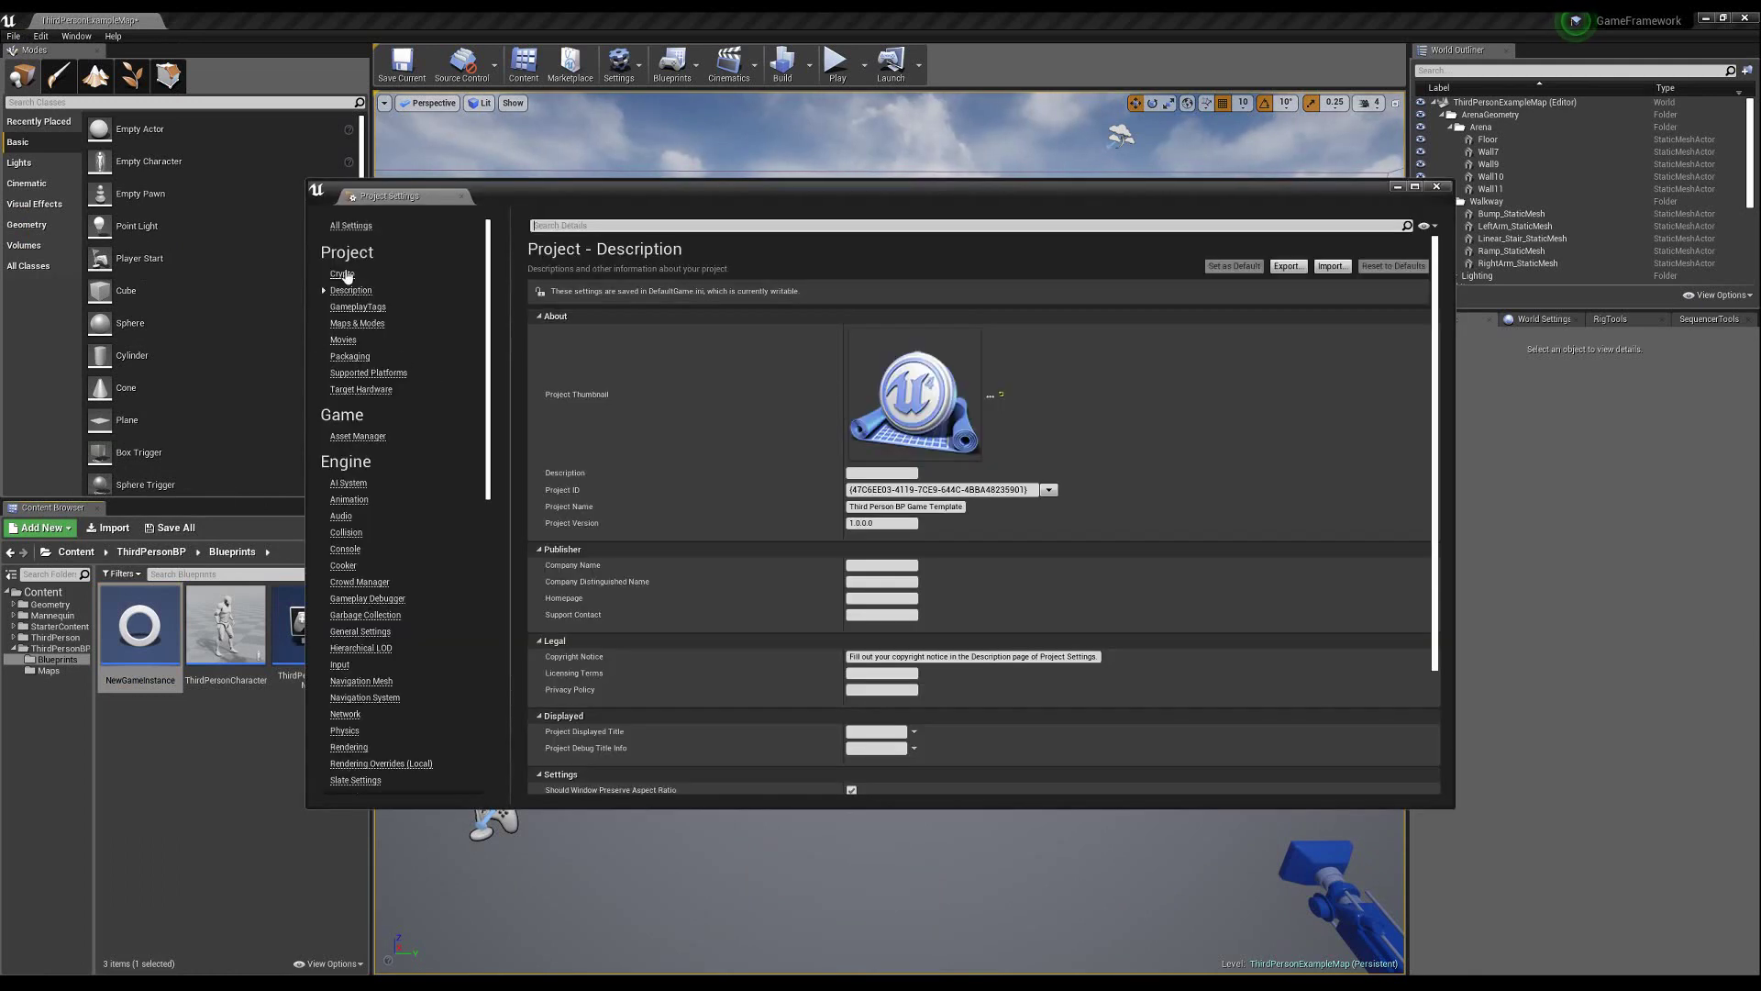
{"action": "left_click", "coordinate": [359, 326]}
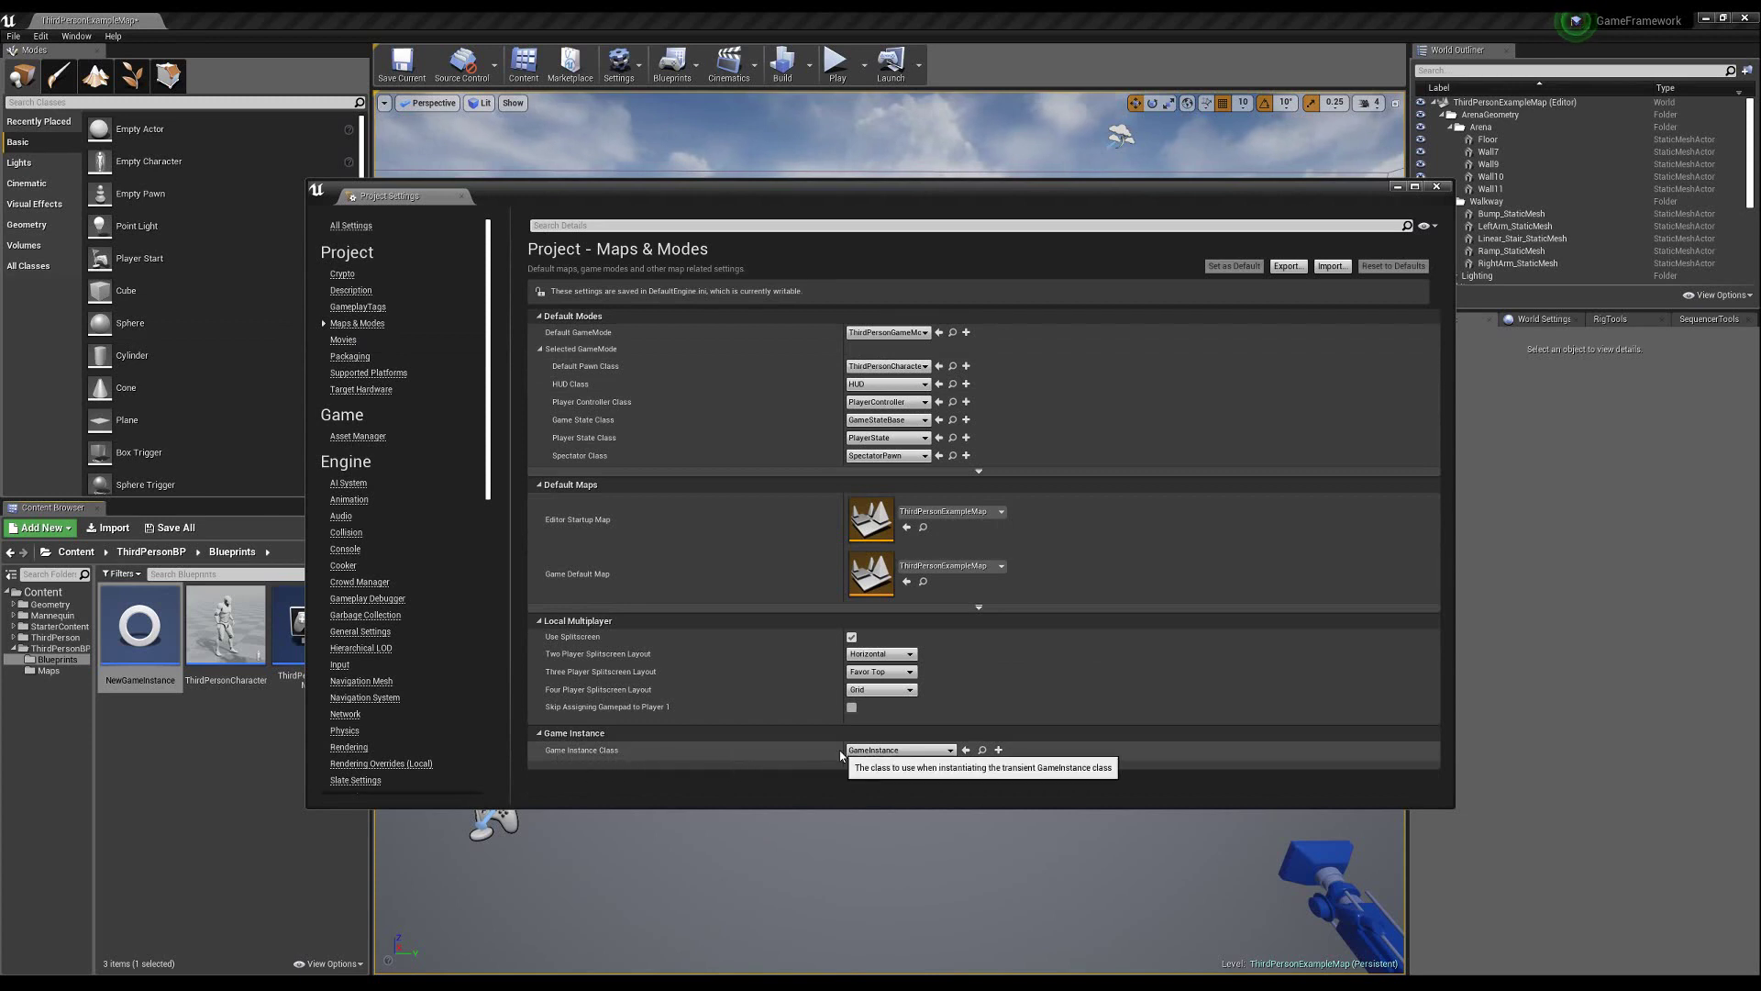
{"action": "left_click", "coordinate": [899, 751]}
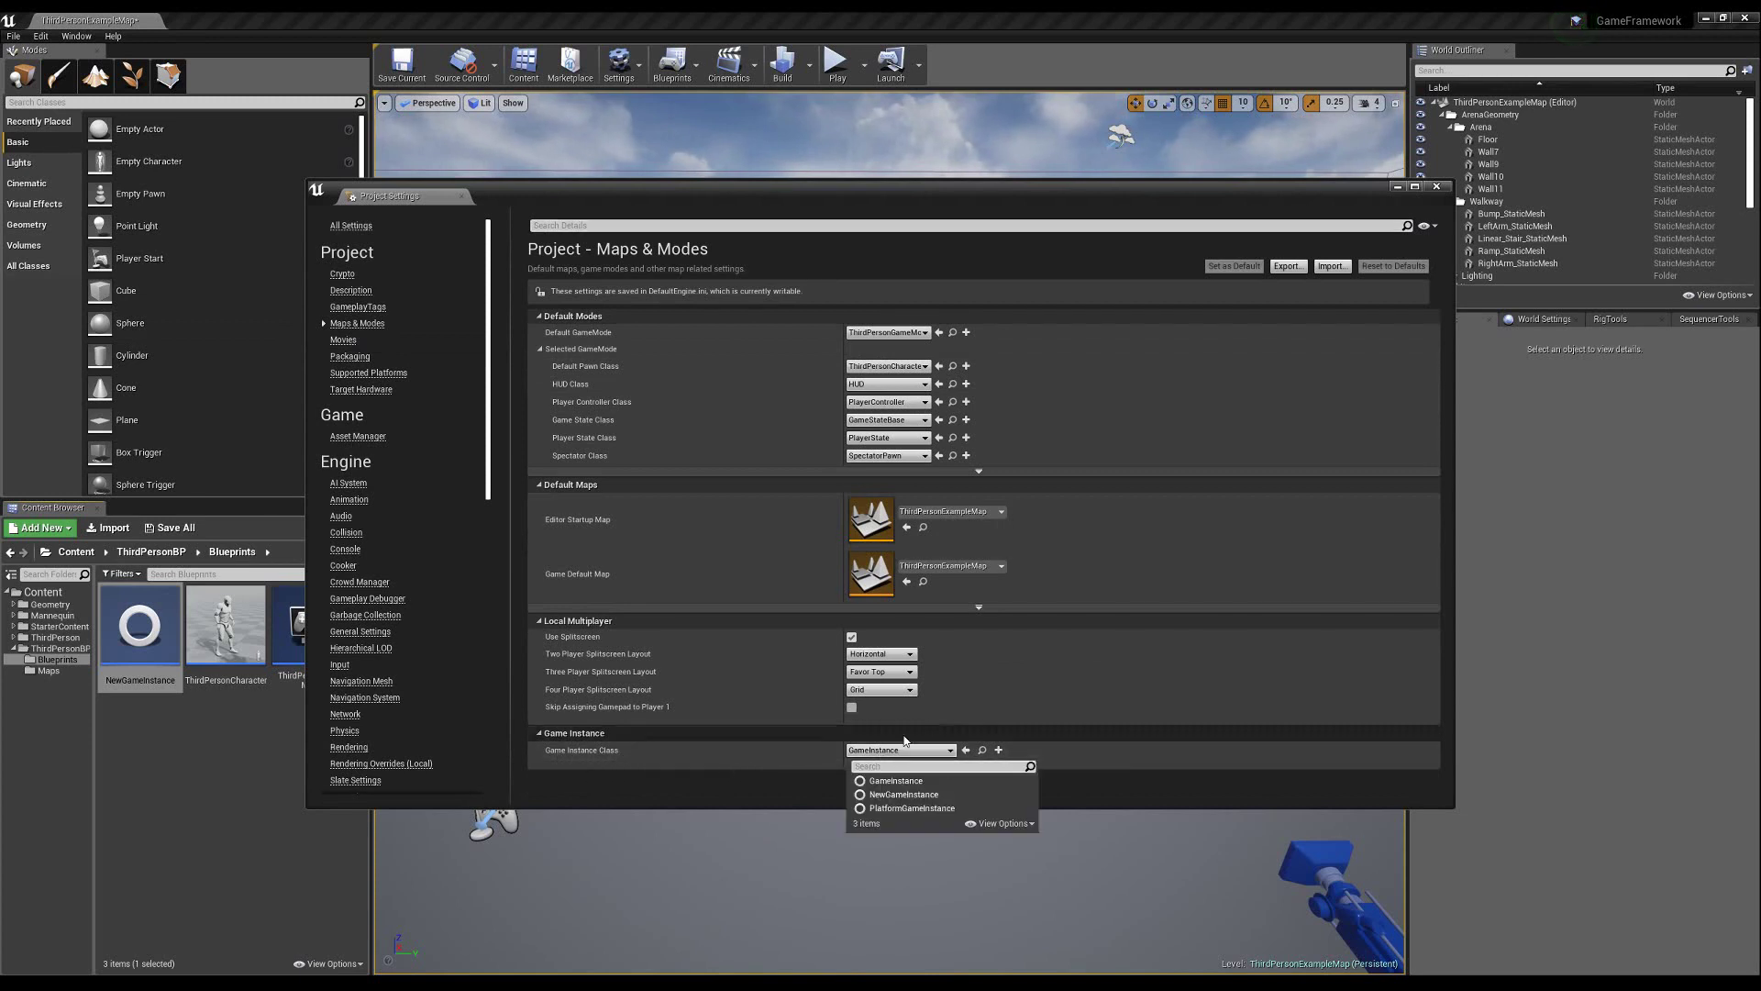
{"action": "left_click", "coordinate": [903, 795]}
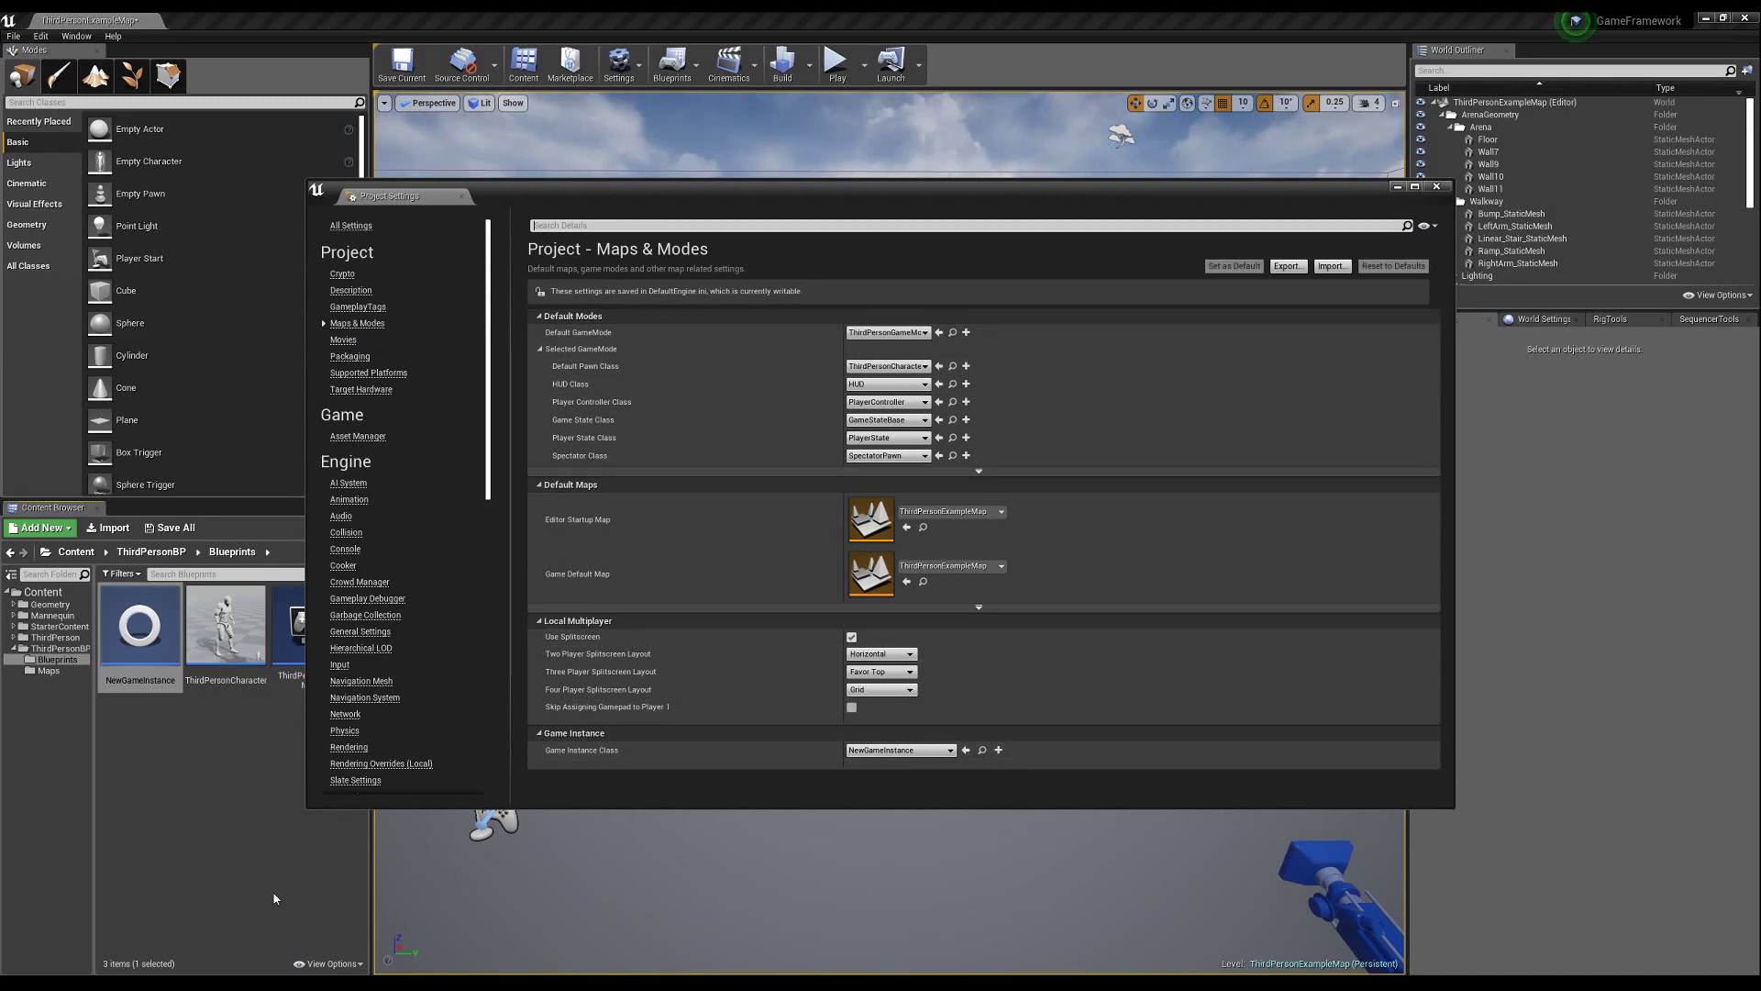
- Switch to the browser and bring up the GameFlowChart.png diagram of the engine startup flow
{"action": "left_click", "coordinate": [233, 838]}
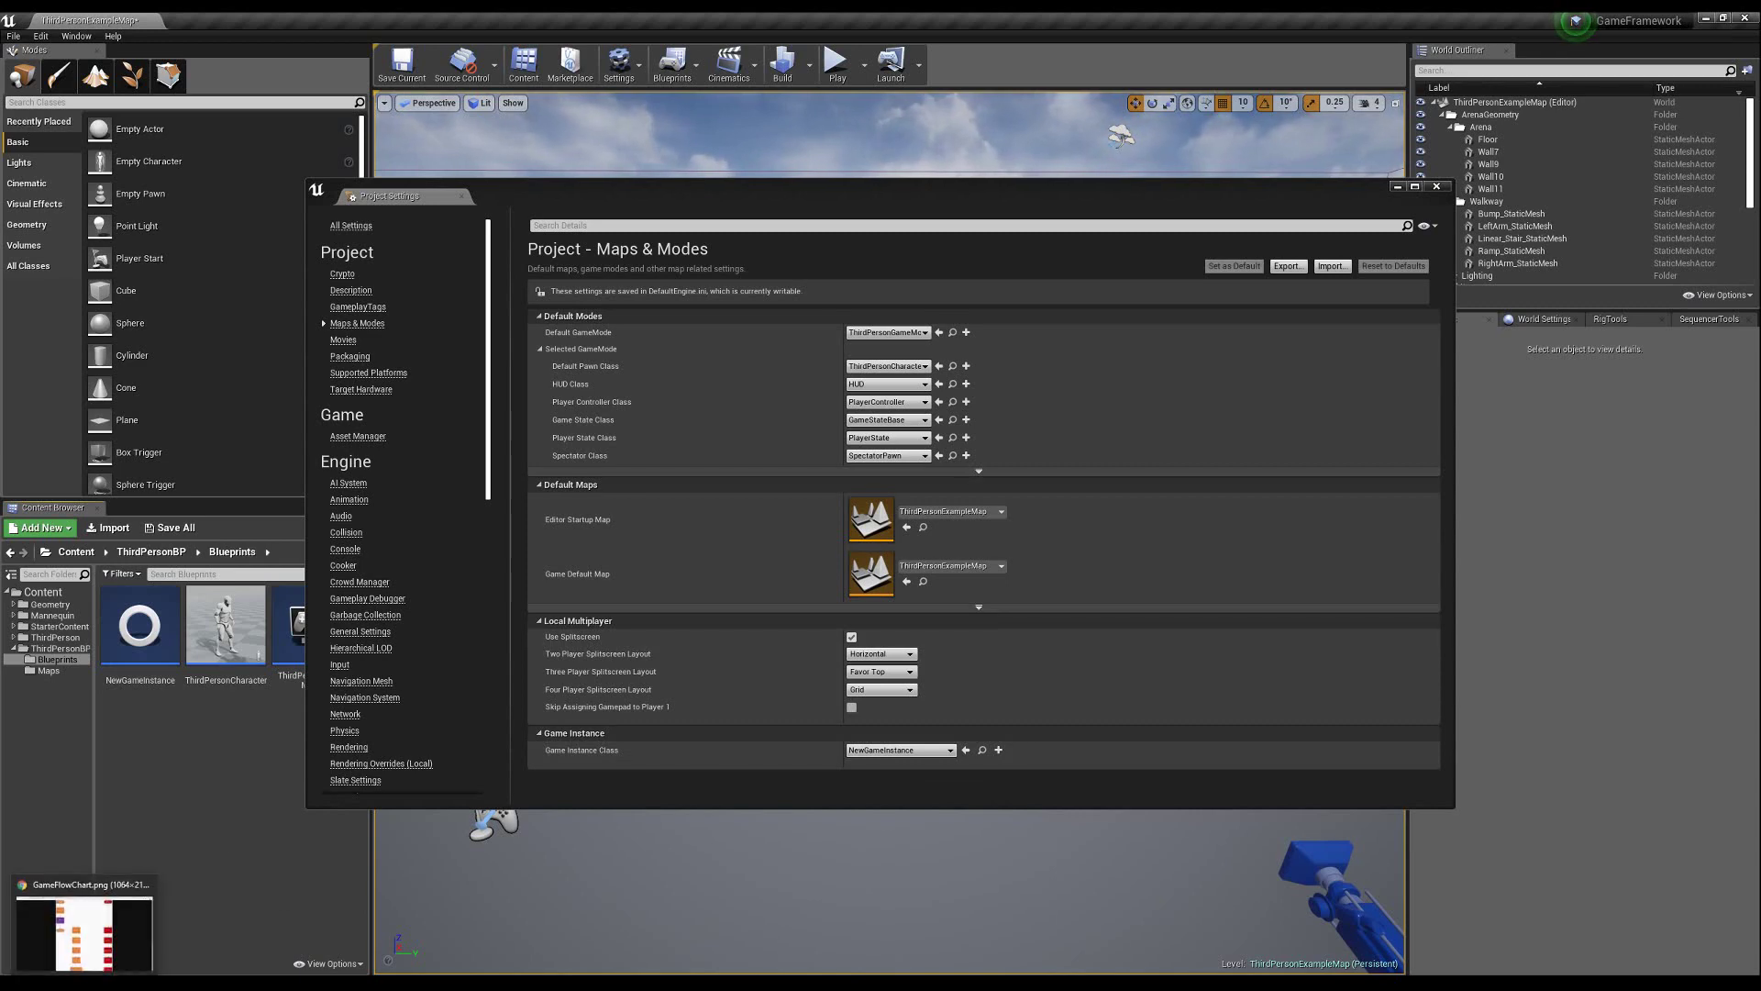
{"action": "left_click", "coordinate": [83, 922]}
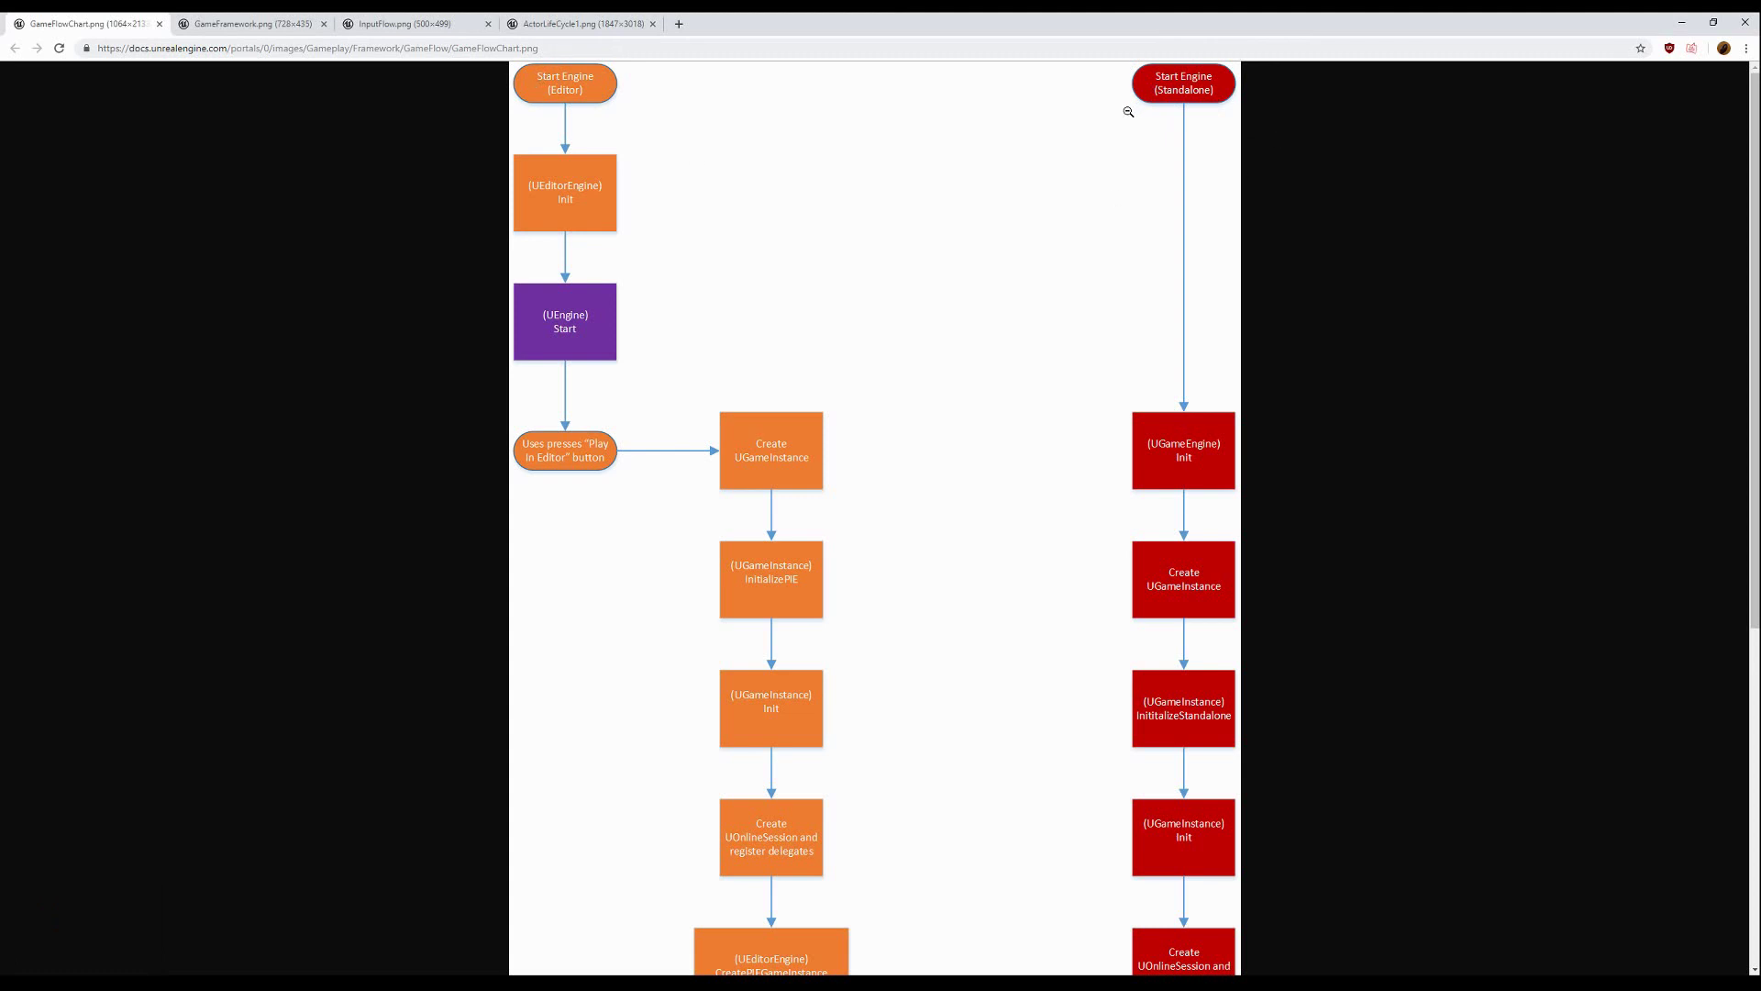
- Examine the engine startup flow chart down to actor spawning, checking it against the NewGameInstance blueprint, and bring up the vid notes in Notepad
{"action": "scroll", "coordinate": [1130, 110], "scroll_direction": "down", "scroll_amount": 1}
{"action": "scroll", "coordinate": [1197, 369], "scroll_direction": "down", "scroll_amount": 2}
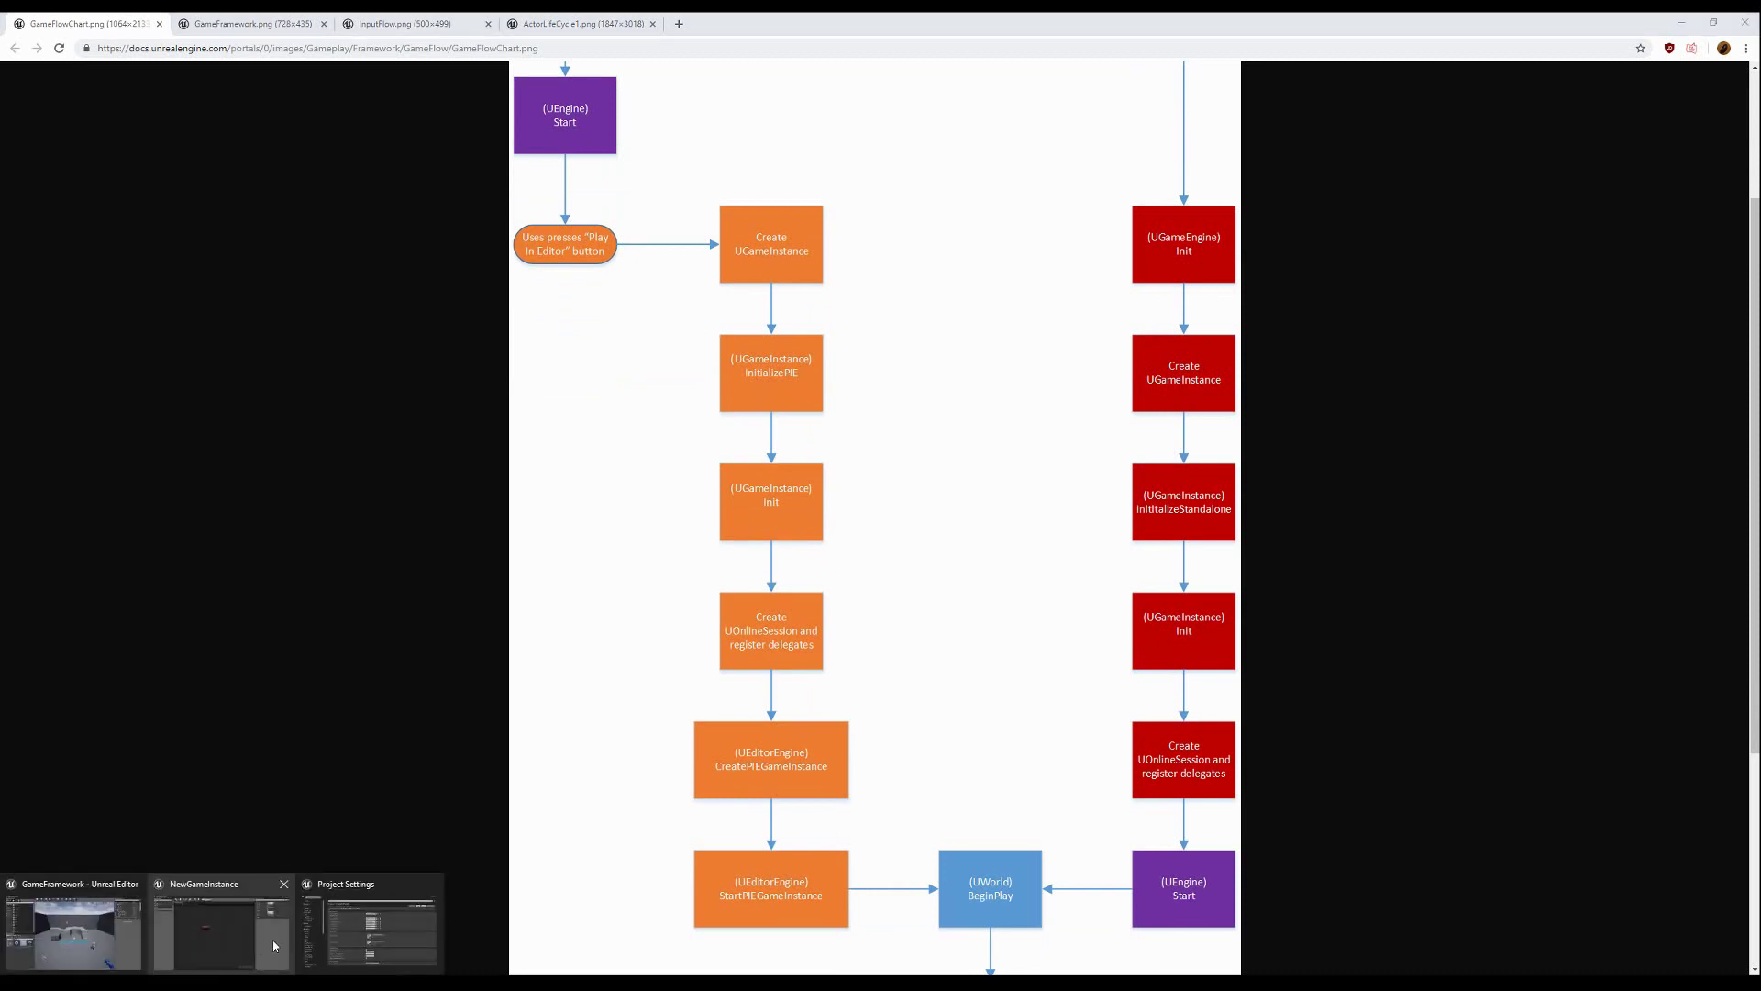
{"action": "left_click", "coordinate": [239, 932]}
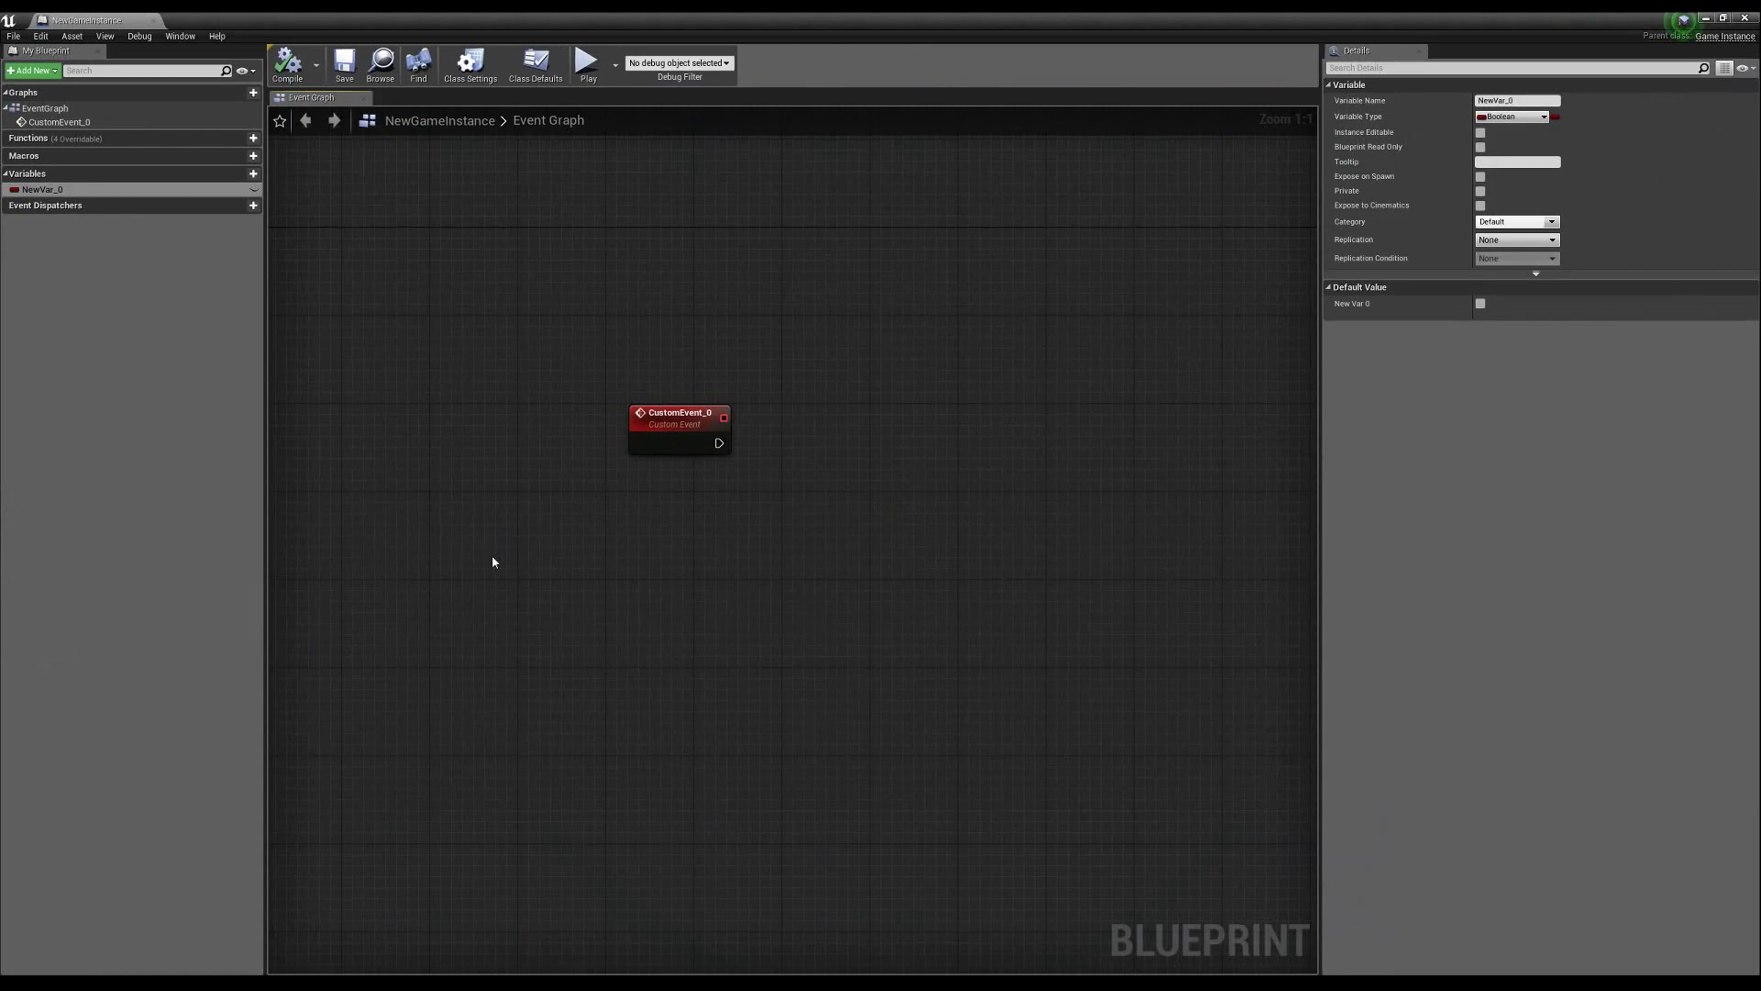
{"action": "key", "text": "alt+Tab"}
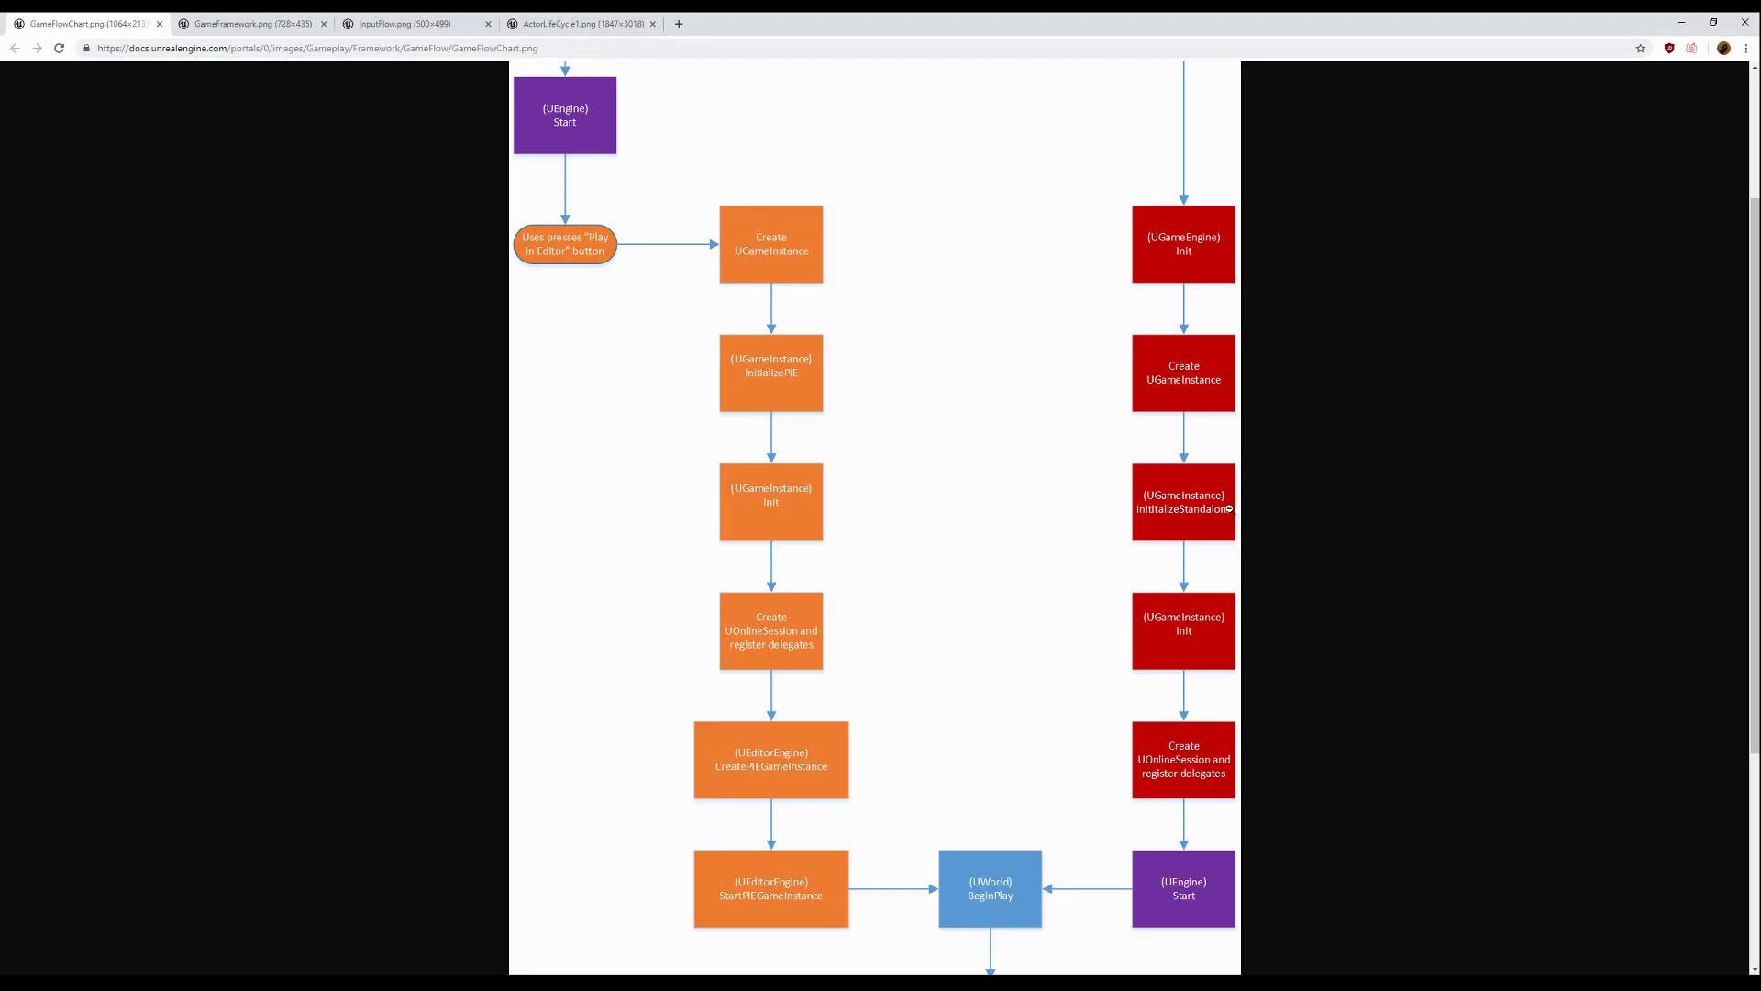
{"action": "scroll", "coordinate": [1260, 346], "scroll_direction": "down", "scroll_amount": 2}
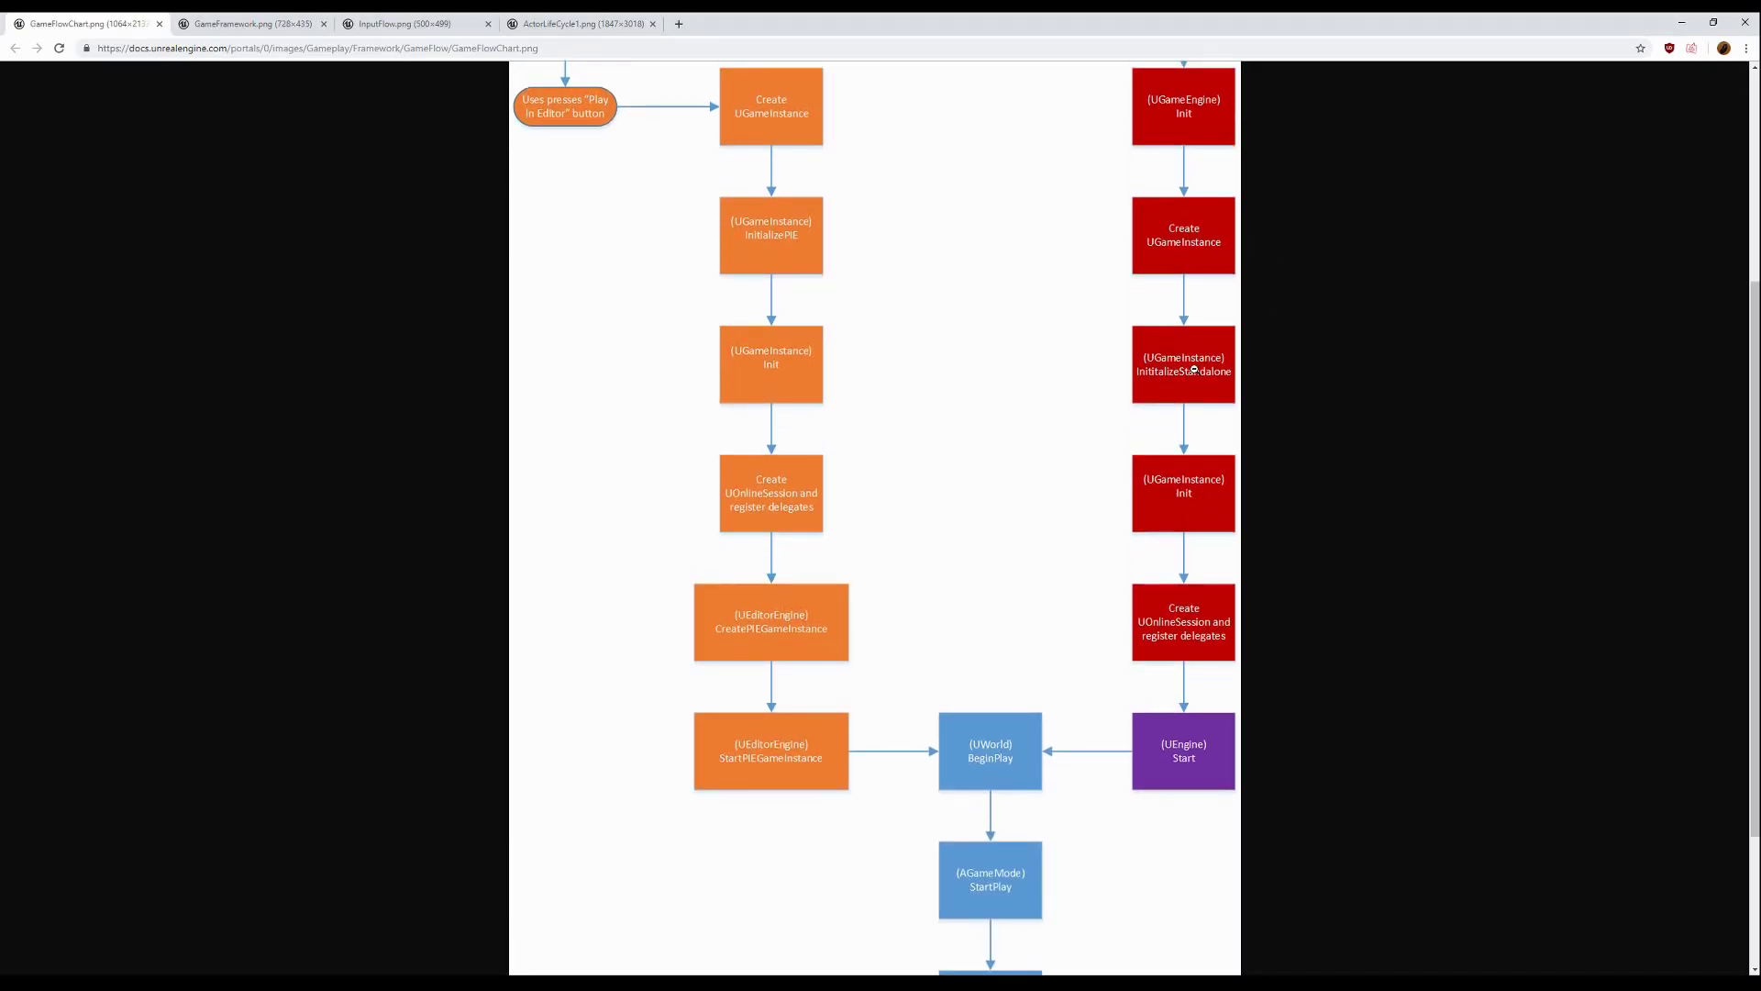
{"action": "scroll", "coordinate": [1193, 376], "scroll_direction": "down", "scroll_amount": 1}
{"action": "scroll", "coordinate": [1175, 417], "scroll_direction": "down", "scroll_amount": 2}
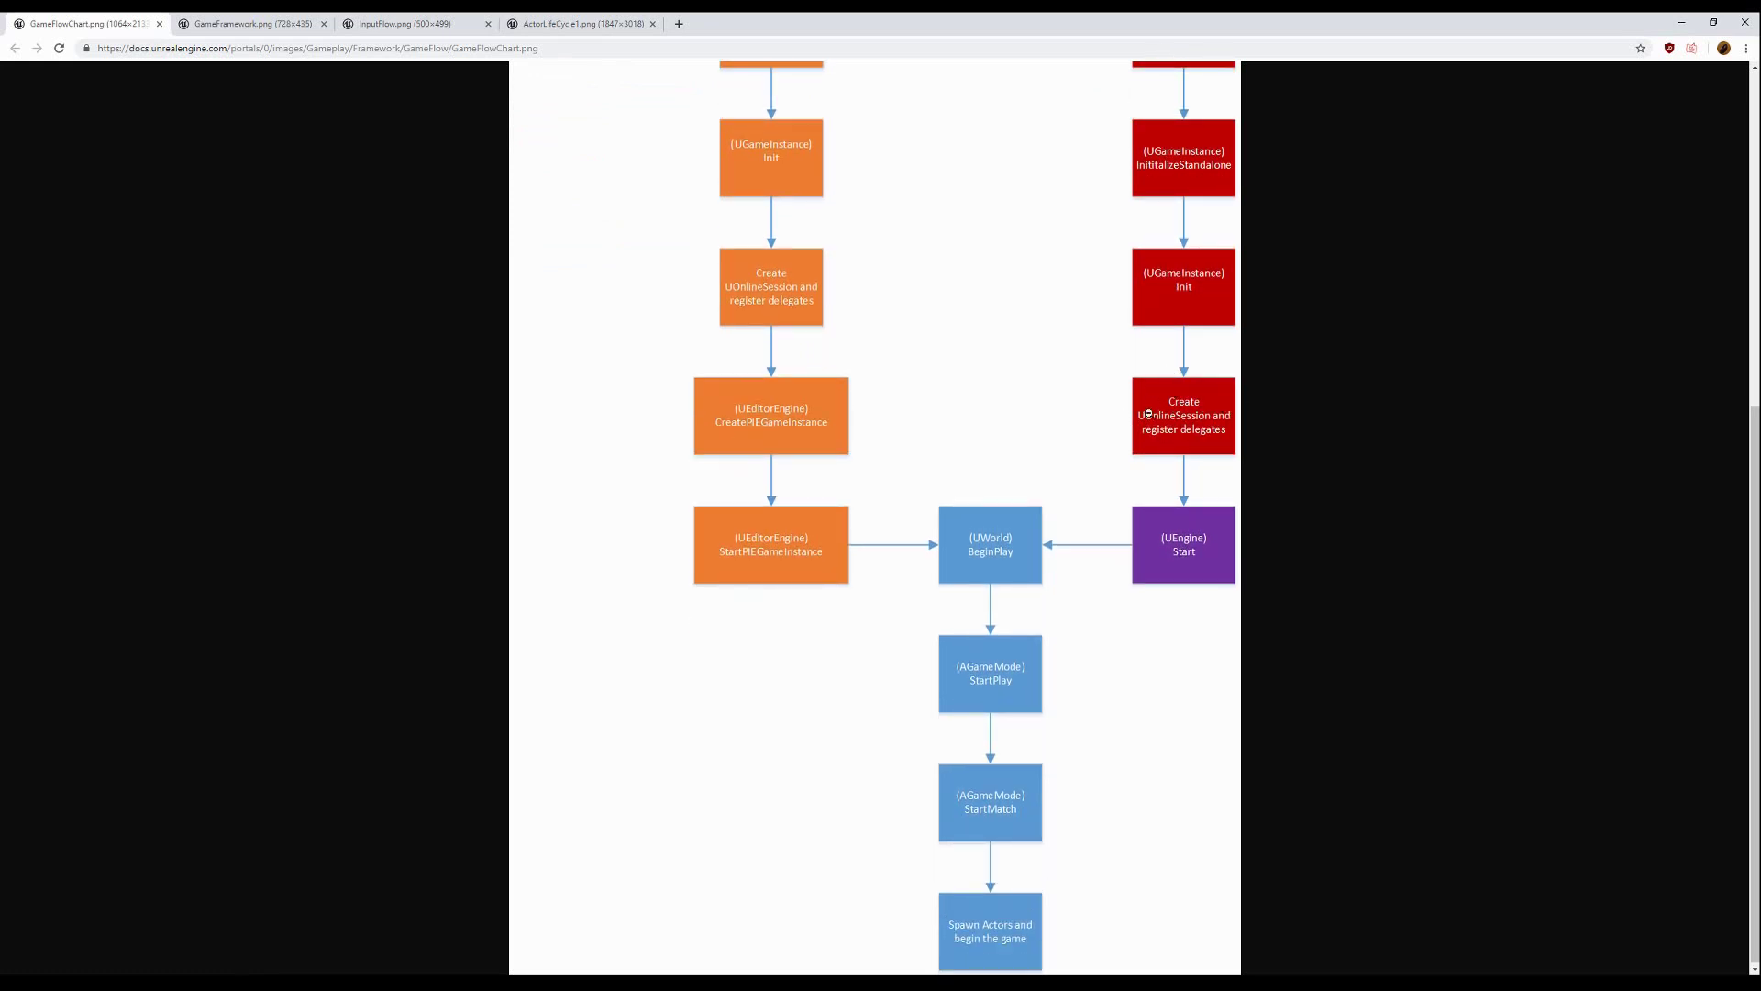
{"action": "scroll", "coordinate": [1193, 385], "scroll_direction": "down", "scroll_amount": 1}
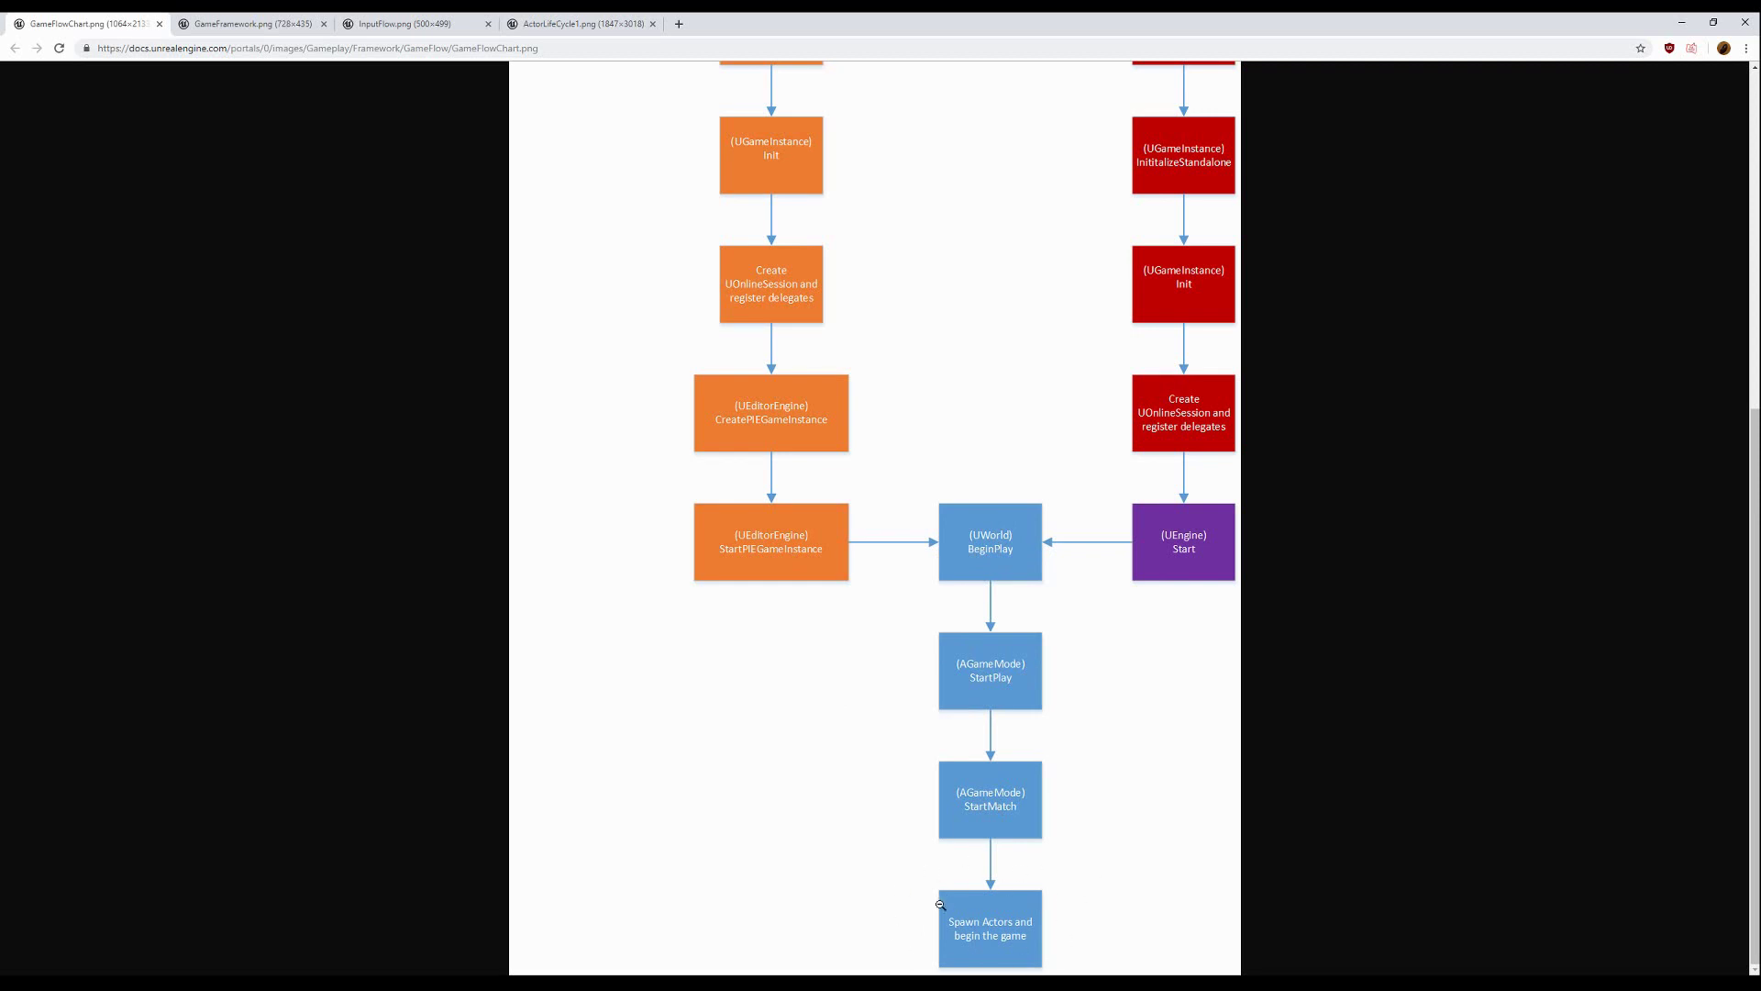
{"action": "key", "text": "alt+Tab"}
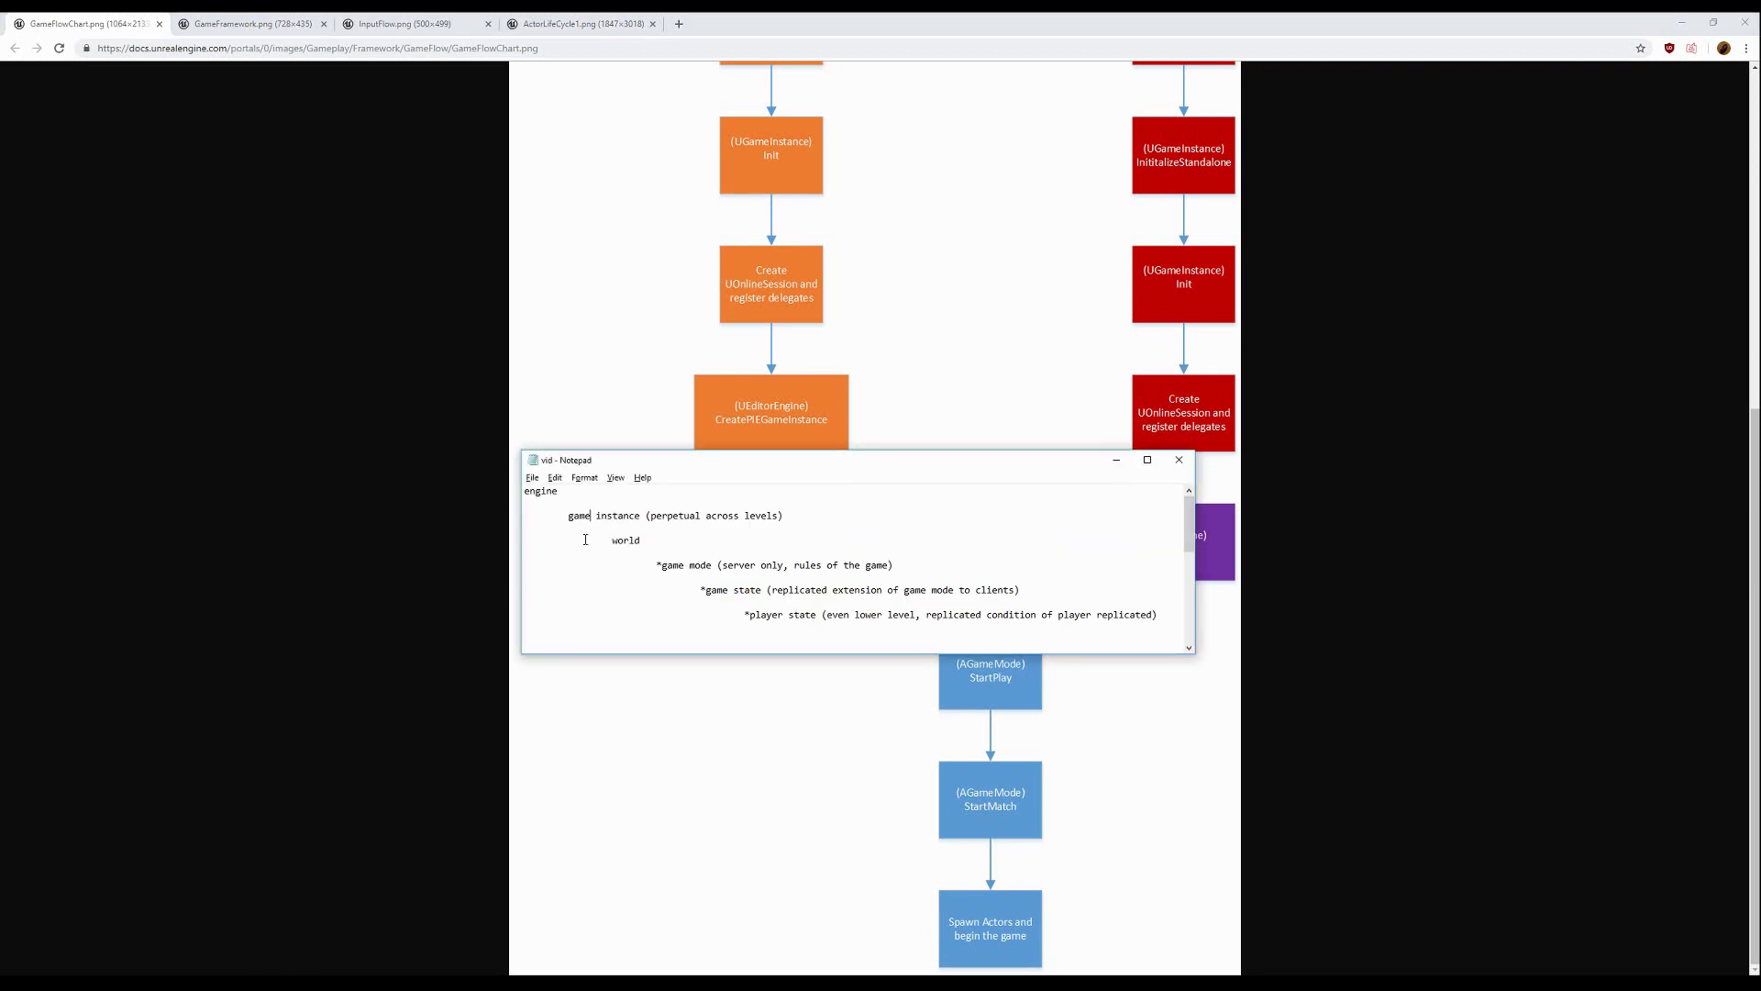
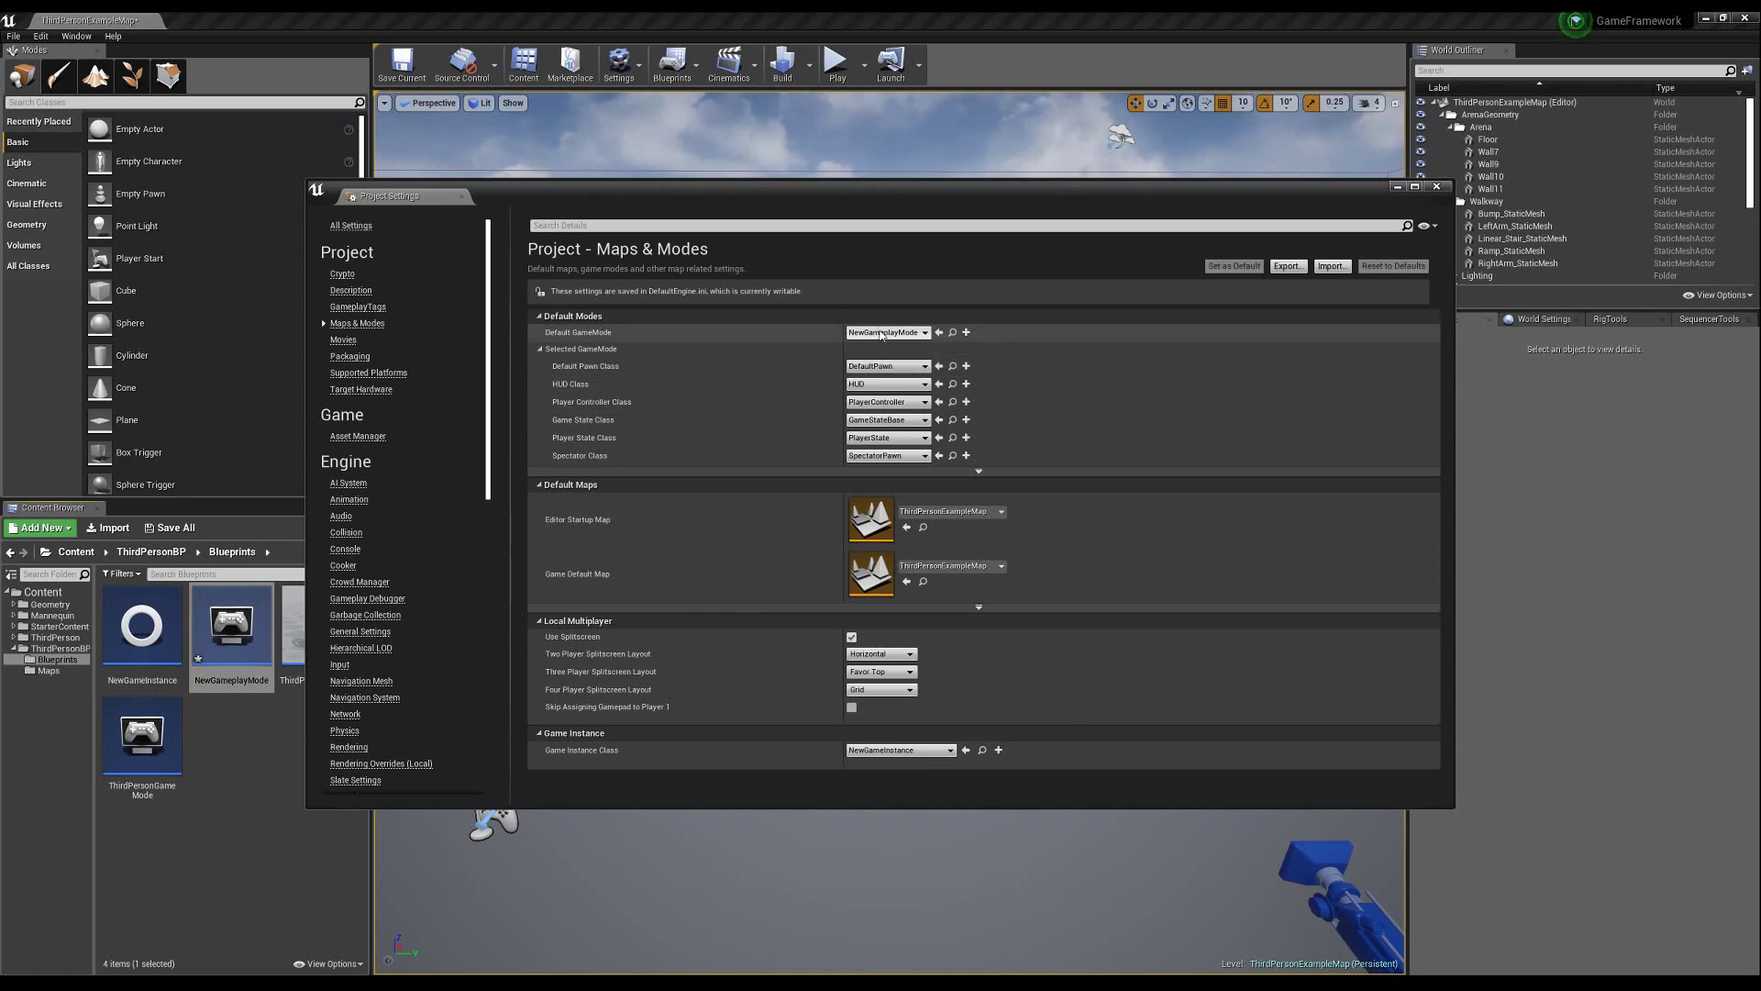
- Open the NewGameplayMode blueprint to view its class defaults, and return to the level editor with the Project Settings minimized
{"action": "left_click", "coordinate": [248, 610]}
{"action": "double_click", "coordinate": [248, 610]}
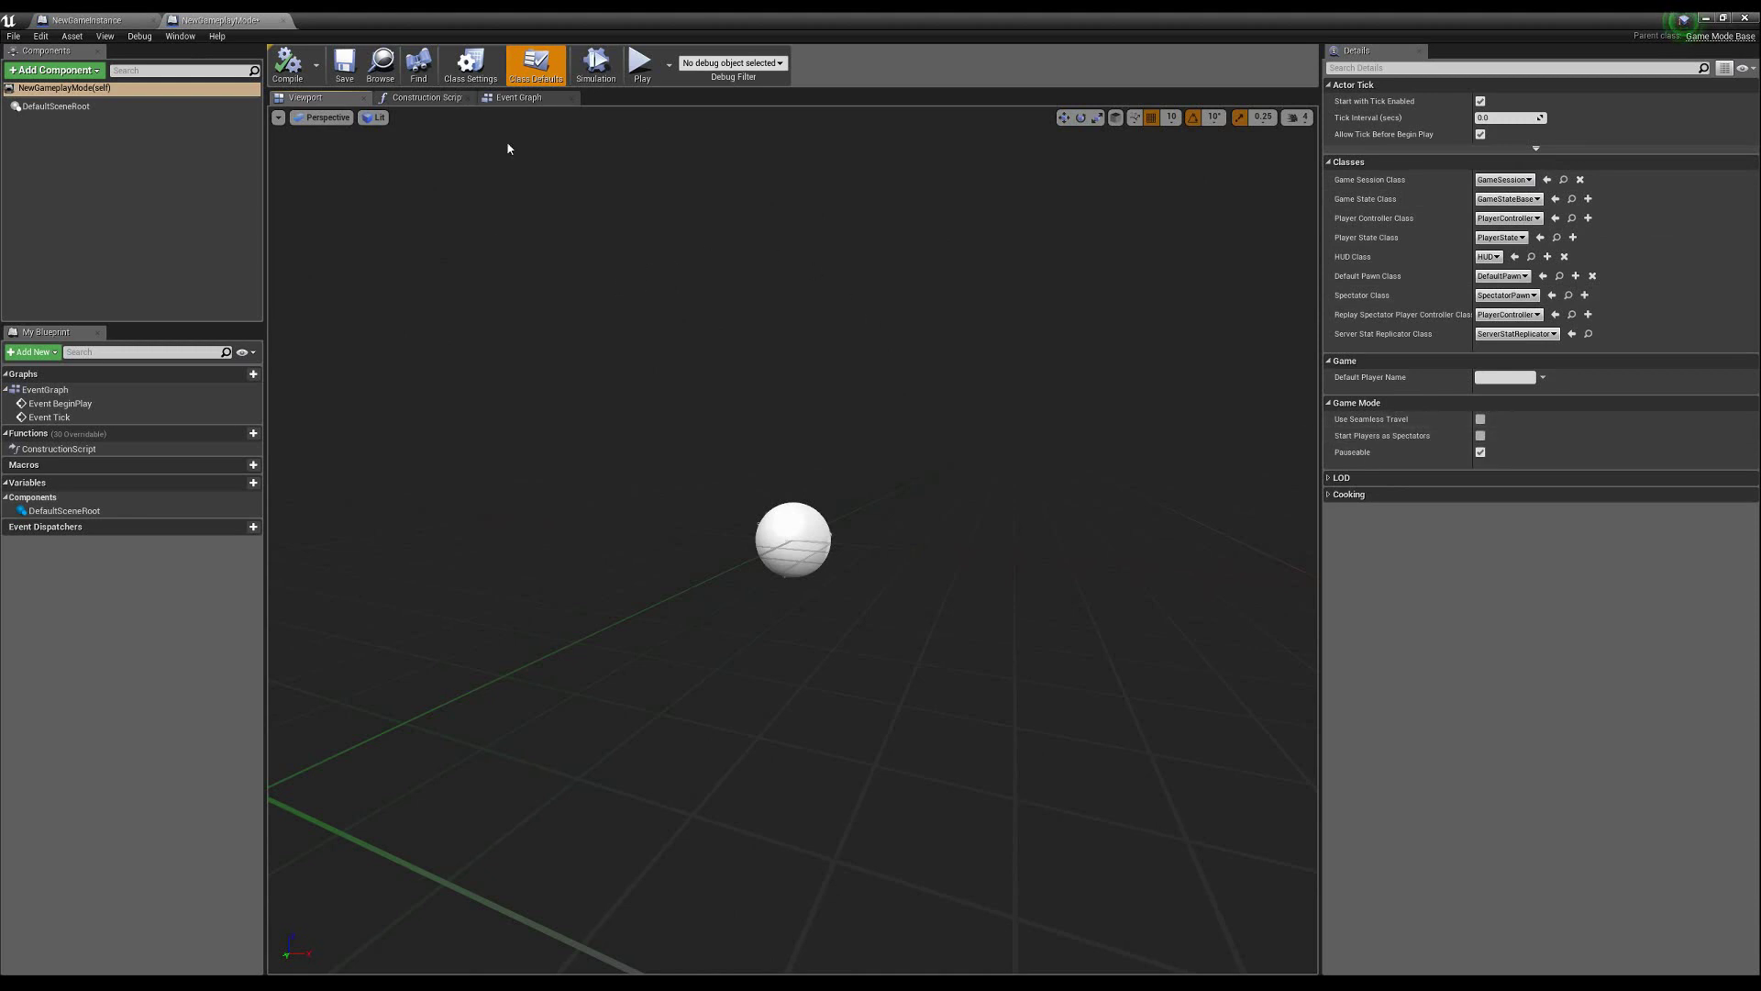
{"action": "left_click", "coordinate": [1704, 17]}
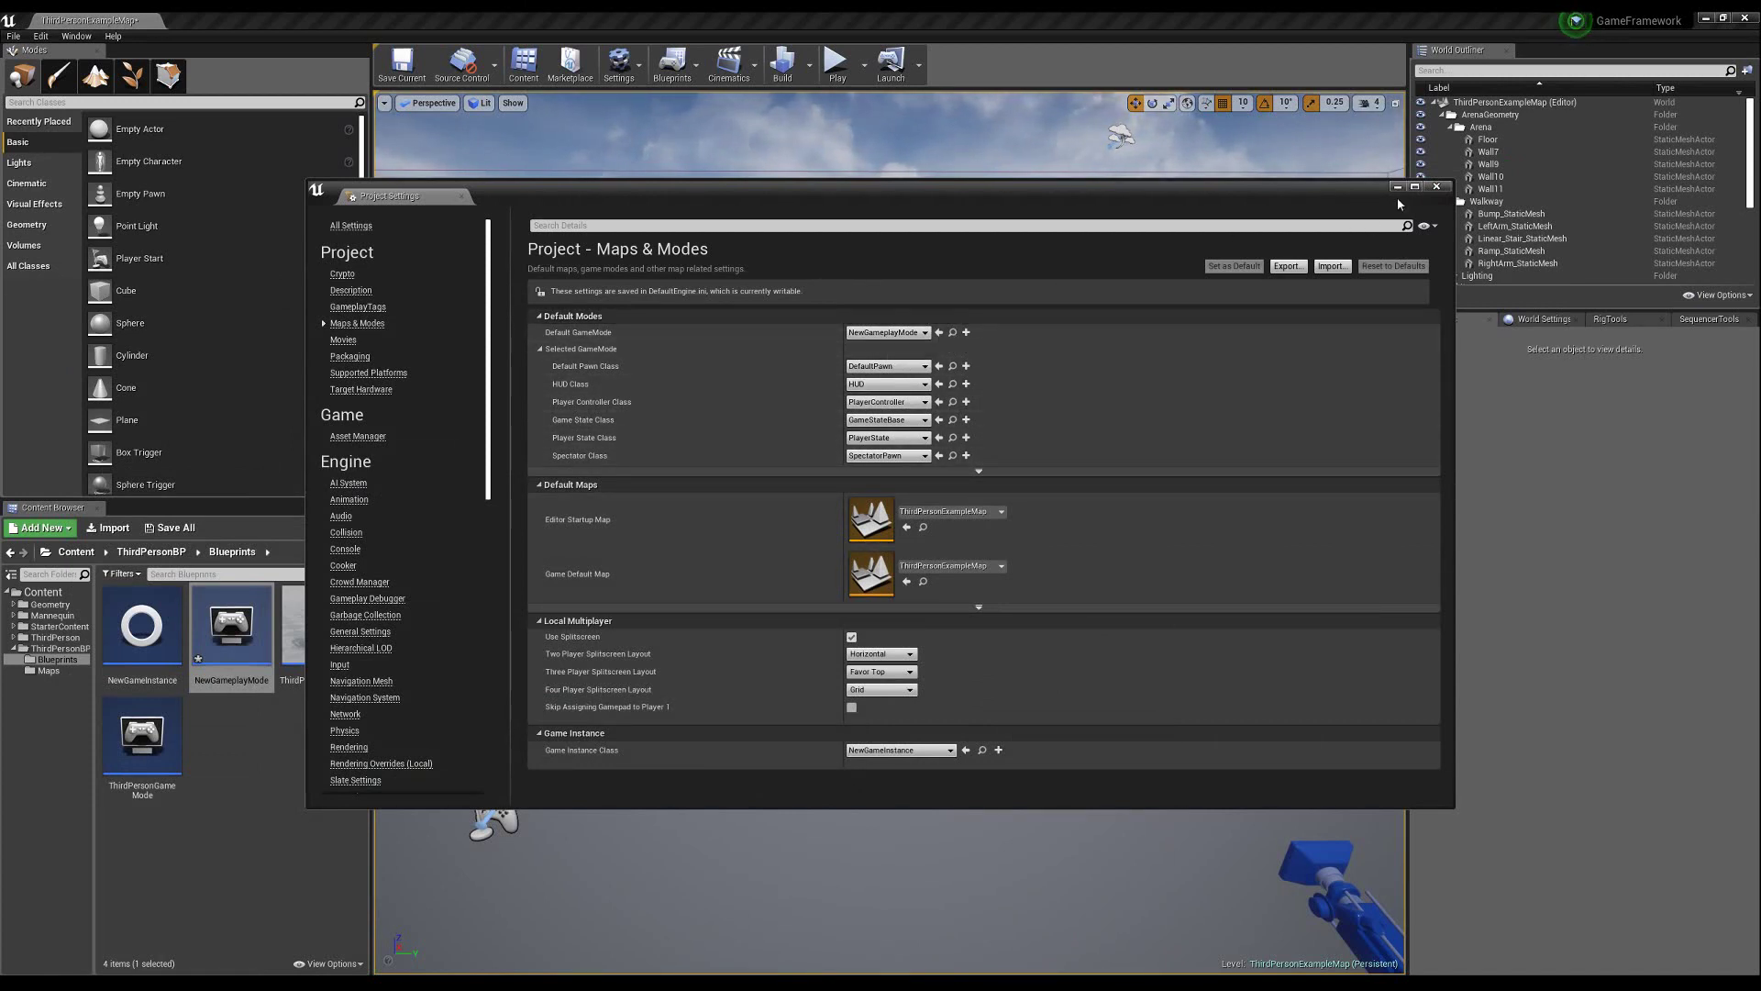
{"action": "left_click", "coordinate": [1397, 188]}
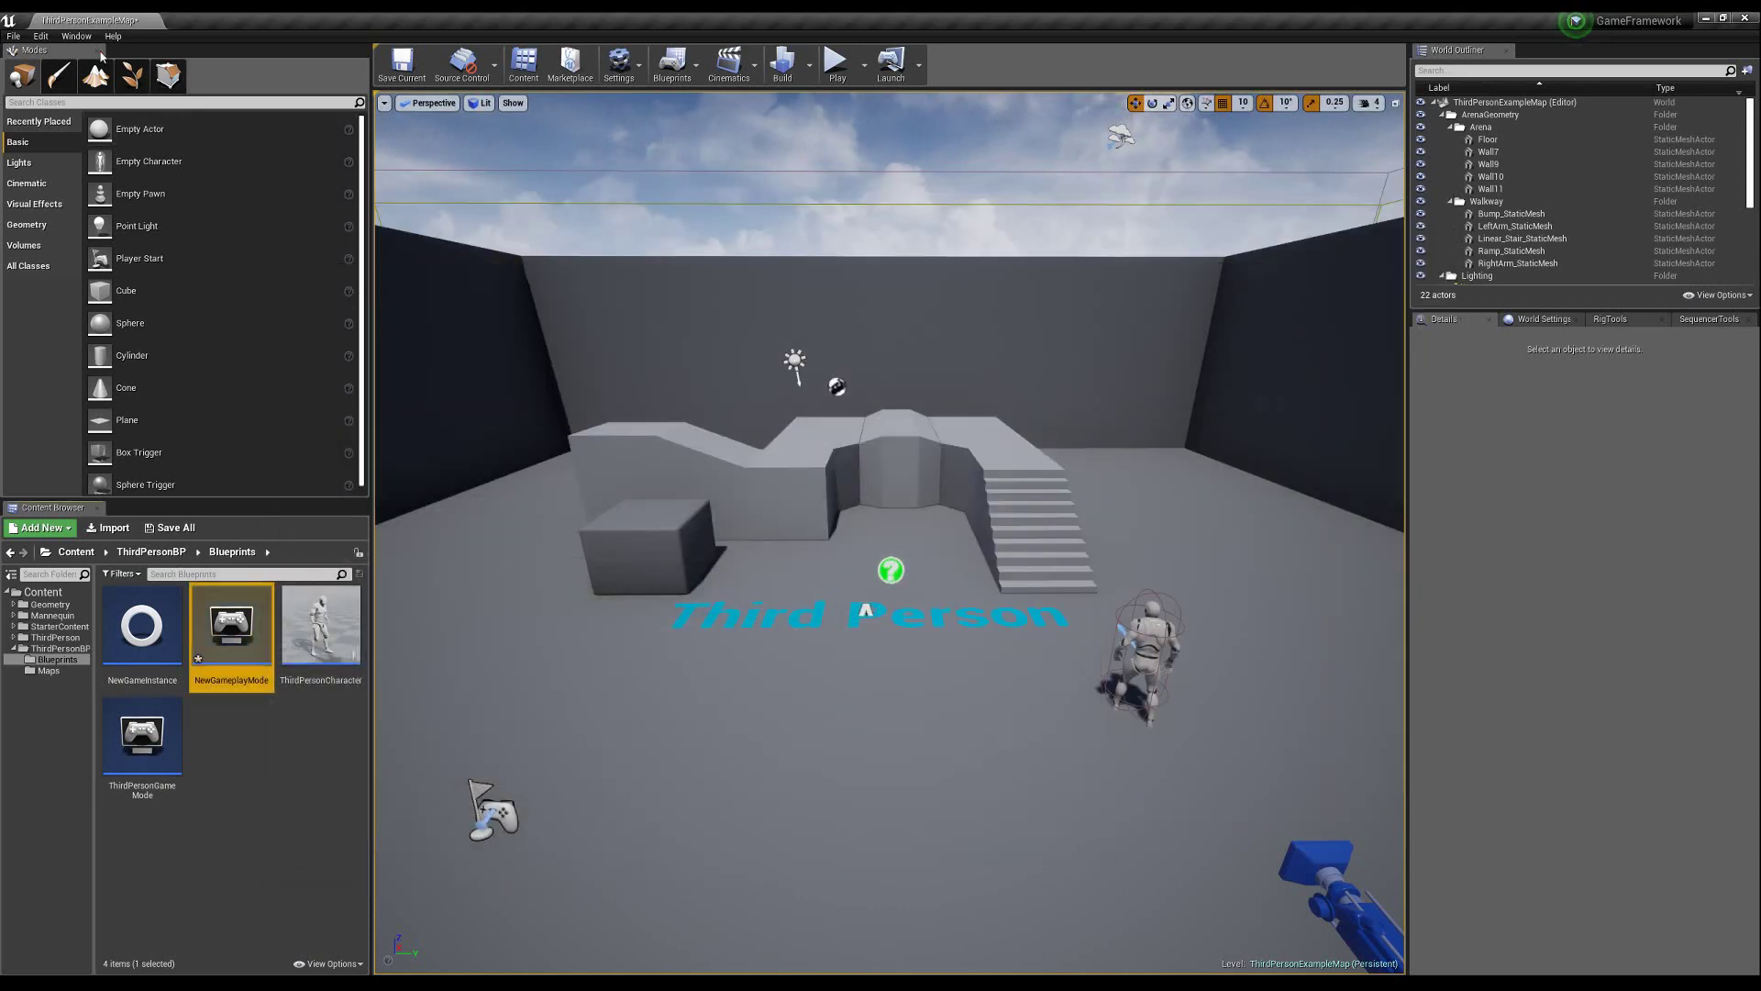
- Show the level's World Settings and look through the available GameMode Override classes without choosing one
{"action": "left_click", "coordinate": [76, 36]}
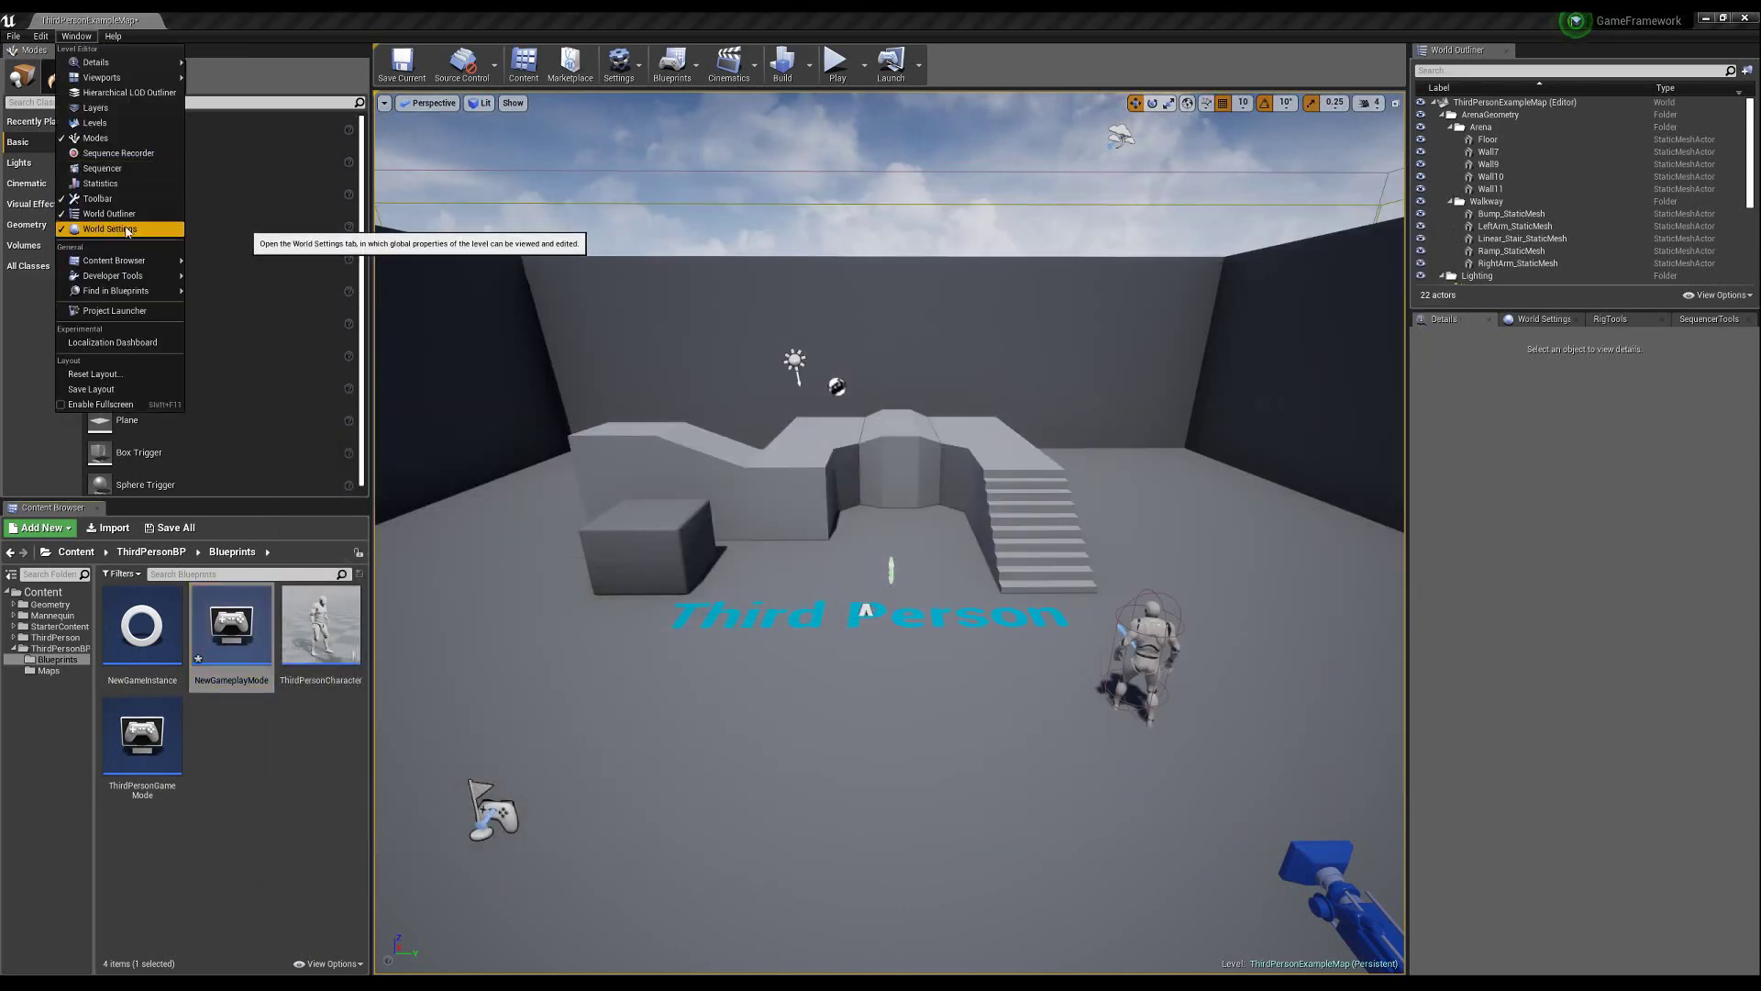
{"action": "left_click", "coordinate": [1532, 319]}
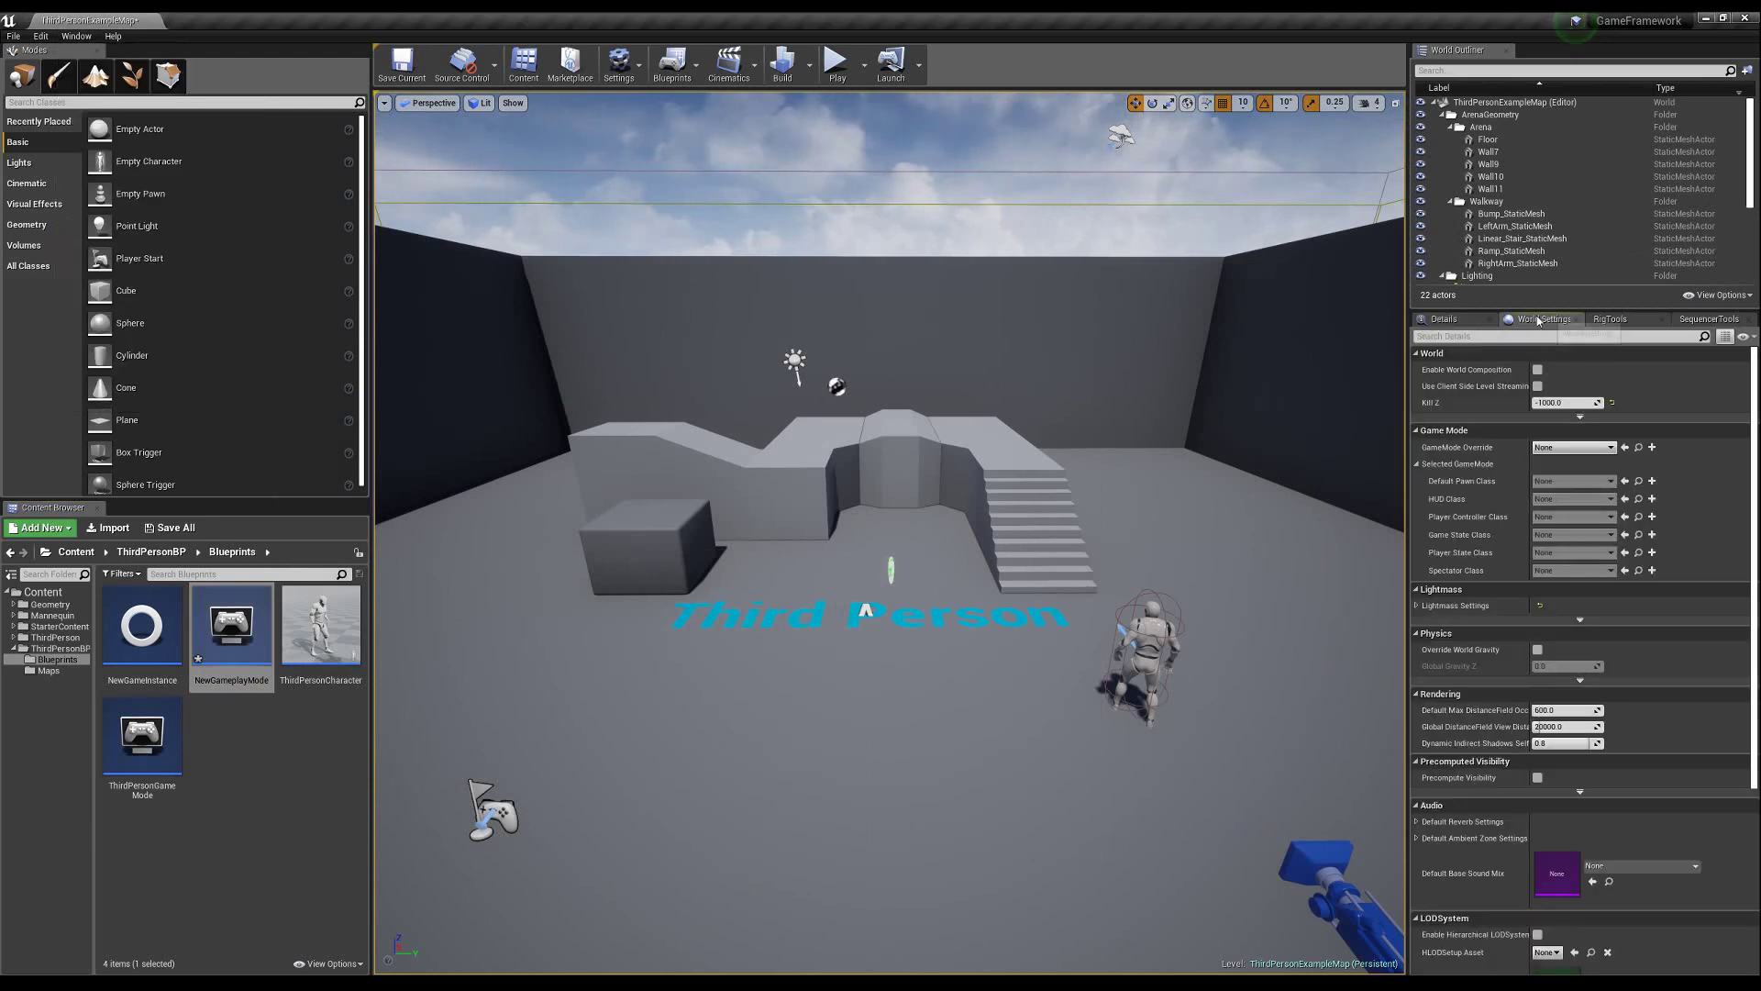
{"action": "left_click", "coordinate": [1573, 446]}
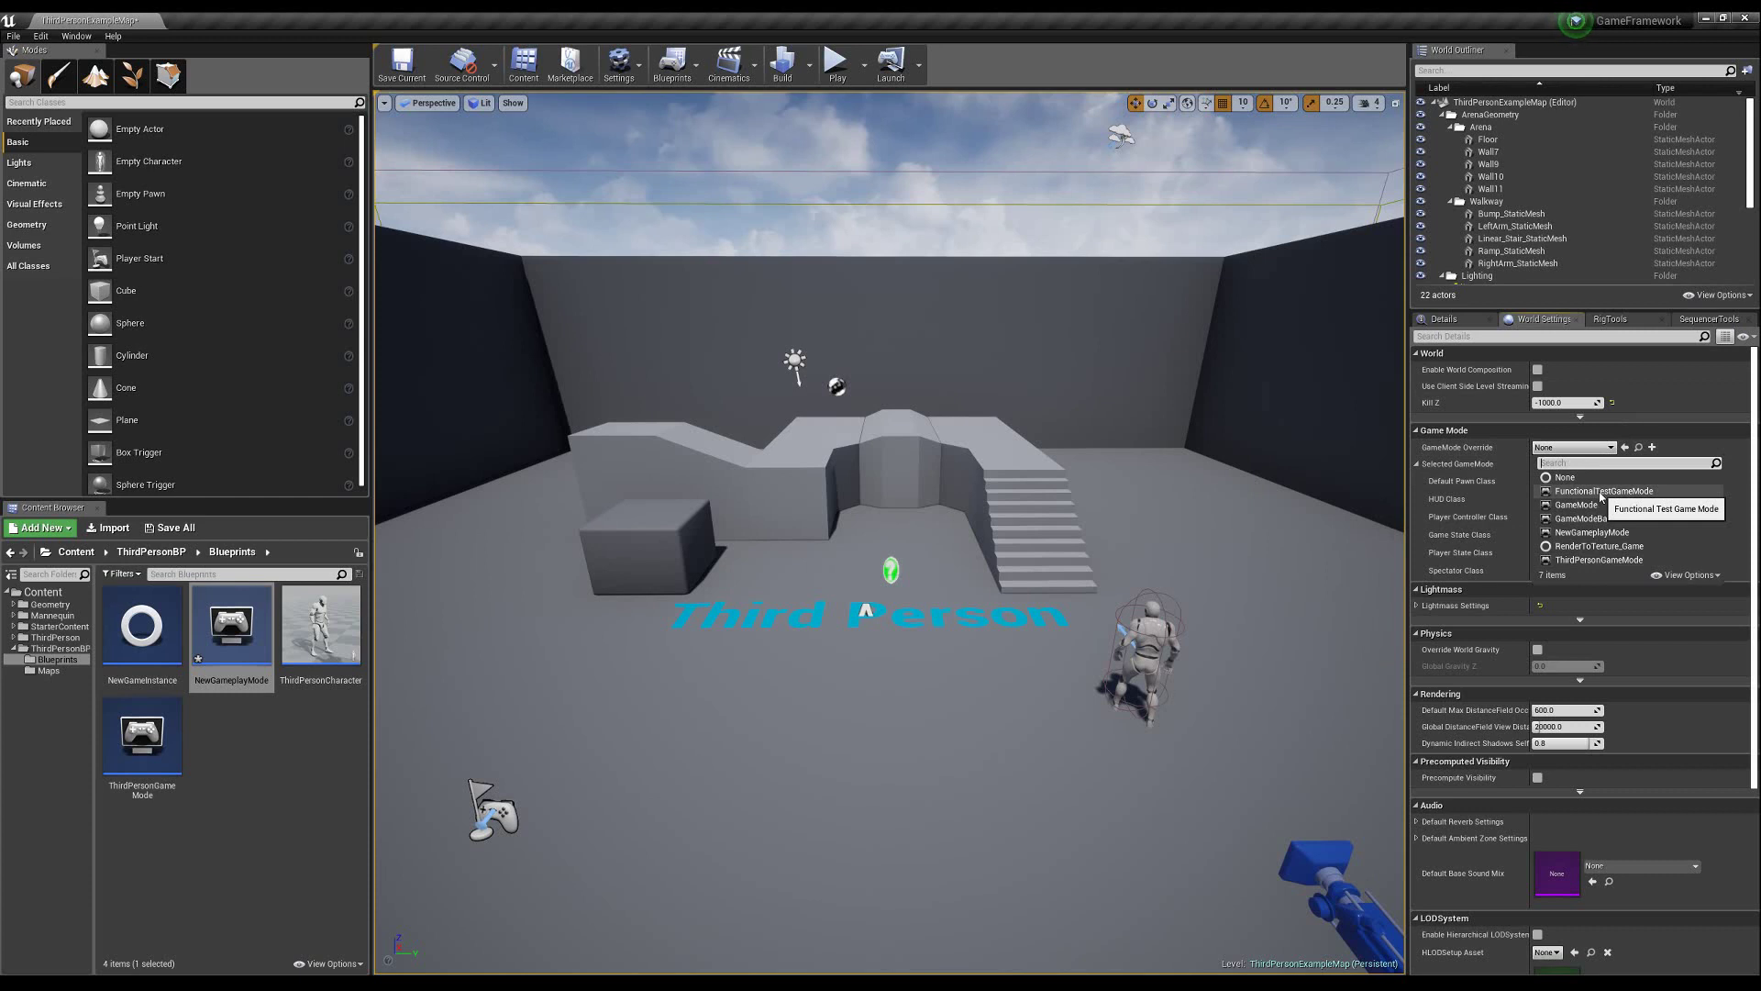
{"action": "left_click", "coordinate": [1505, 495]}
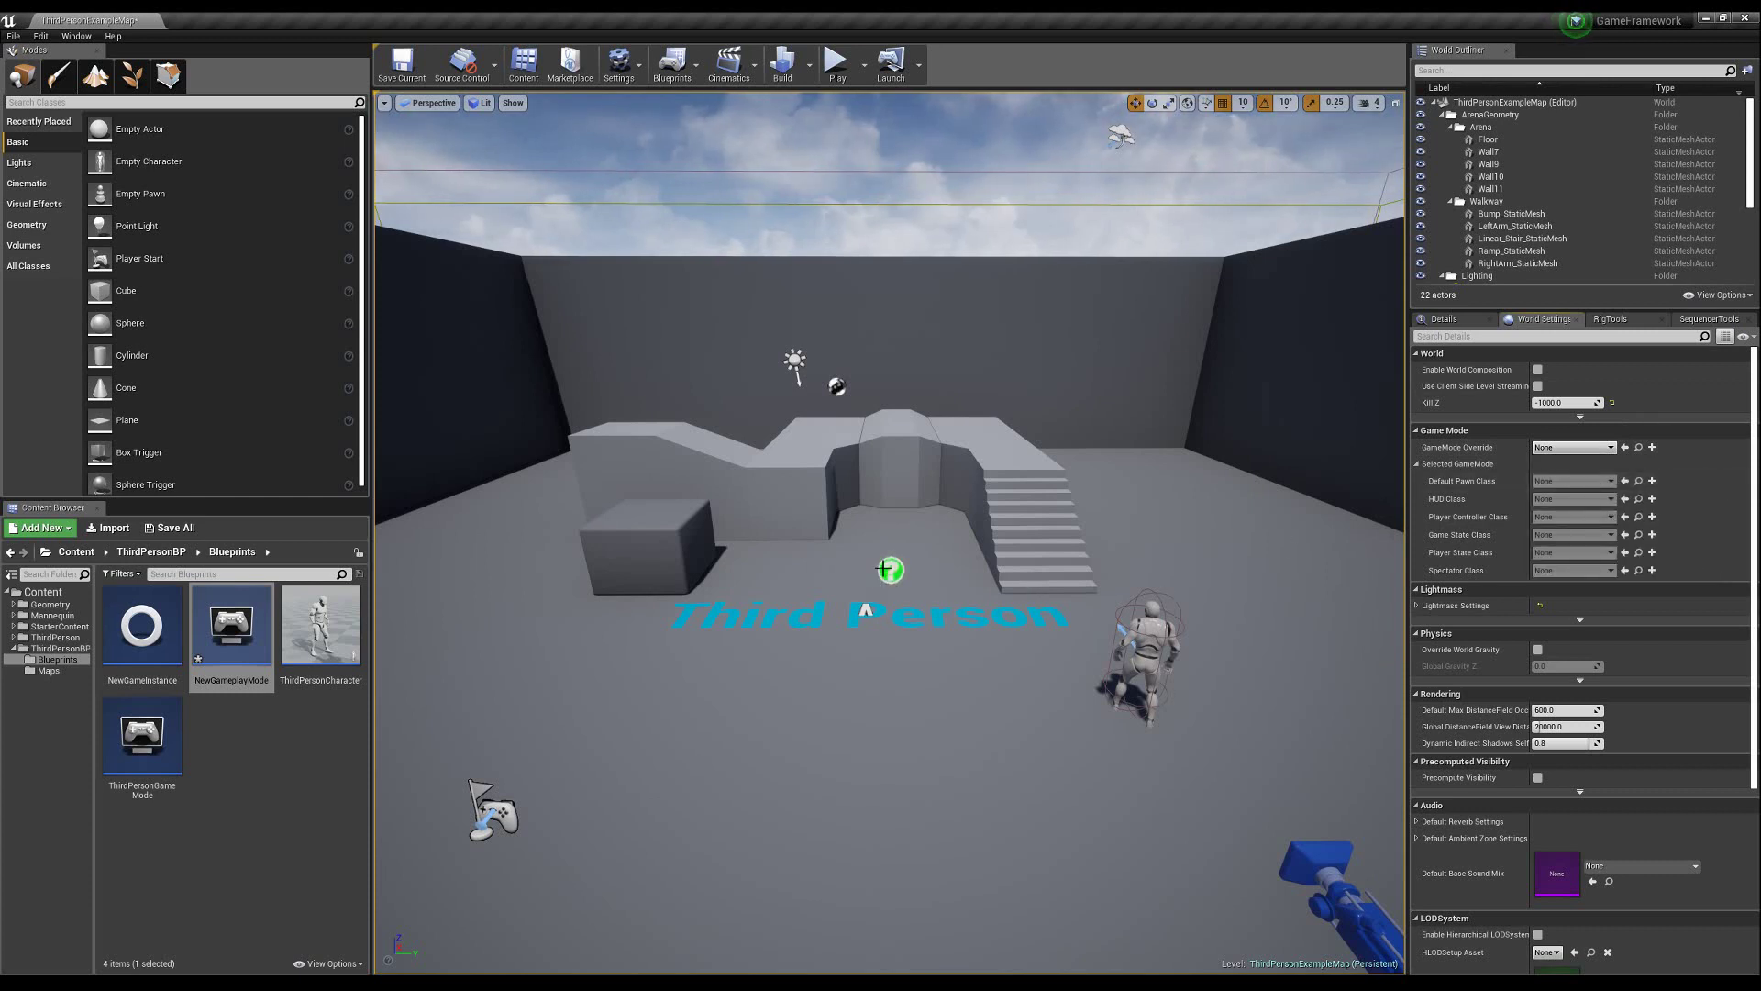
- Switch to the Notepad notes and review the game instance, world and game mode entries of the hierarchy
{"action": "key", "text": "alt+Tab"}
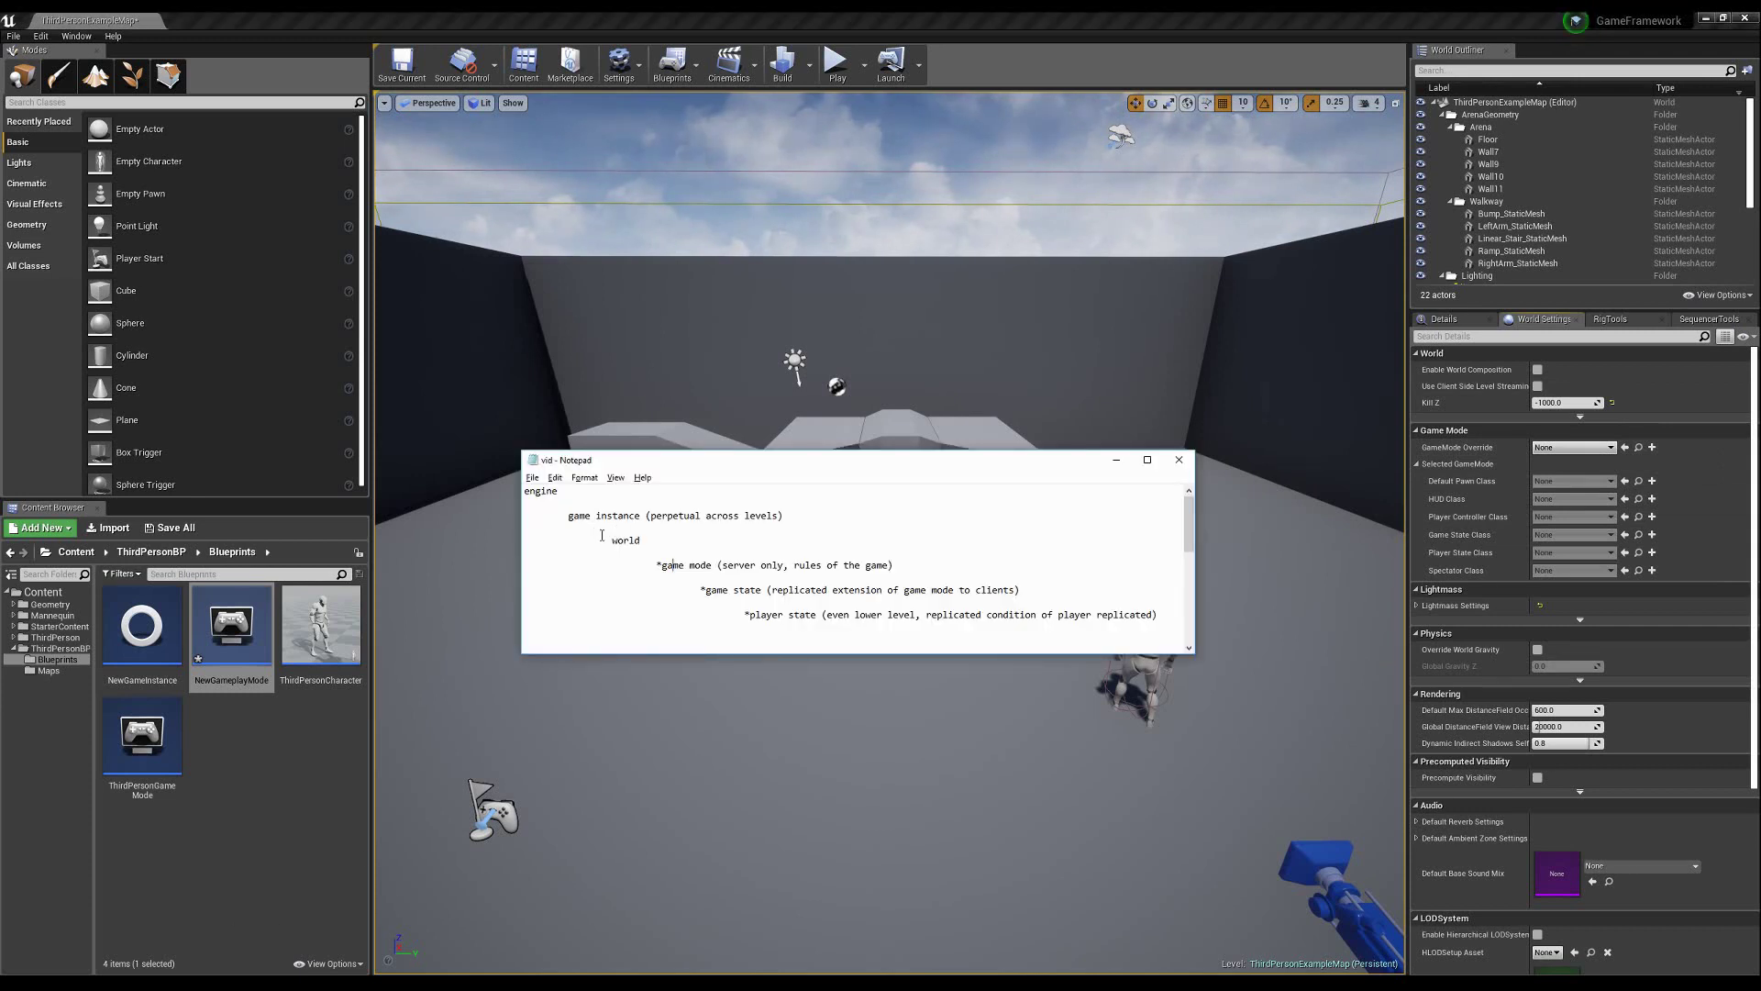
{"action": "left_click_drag", "start_coordinate": [607, 539], "coordinate": [885, 513]}
{"action": "scroll", "coordinate": [965, 555], "scroll_direction": "up", "scroll_amount": 1}
{"action": "scroll", "coordinate": [965, 555], "scroll_direction": "up", "scroll_amount": 1}
{"action": "left_click", "coordinate": [784, 566]}
{"action": "left_click_drag", "start_coordinate": [569, 517], "coordinate": [781, 517]}
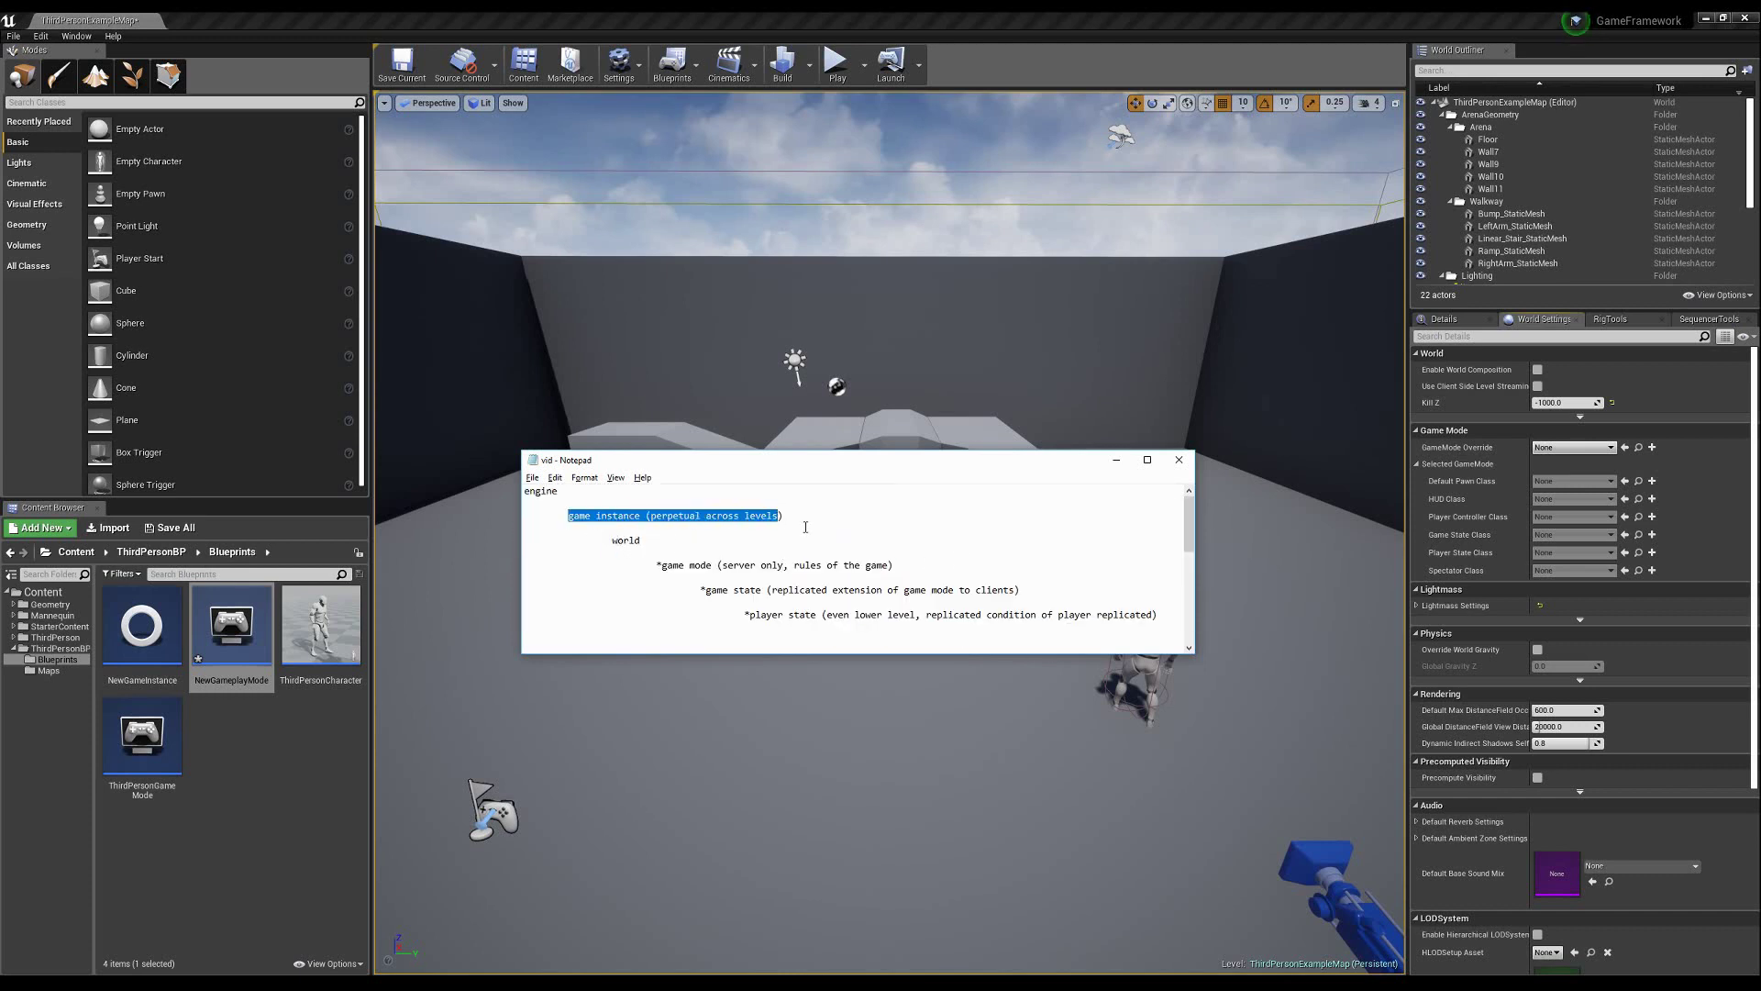
{"action": "left_click", "coordinate": [806, 527]}
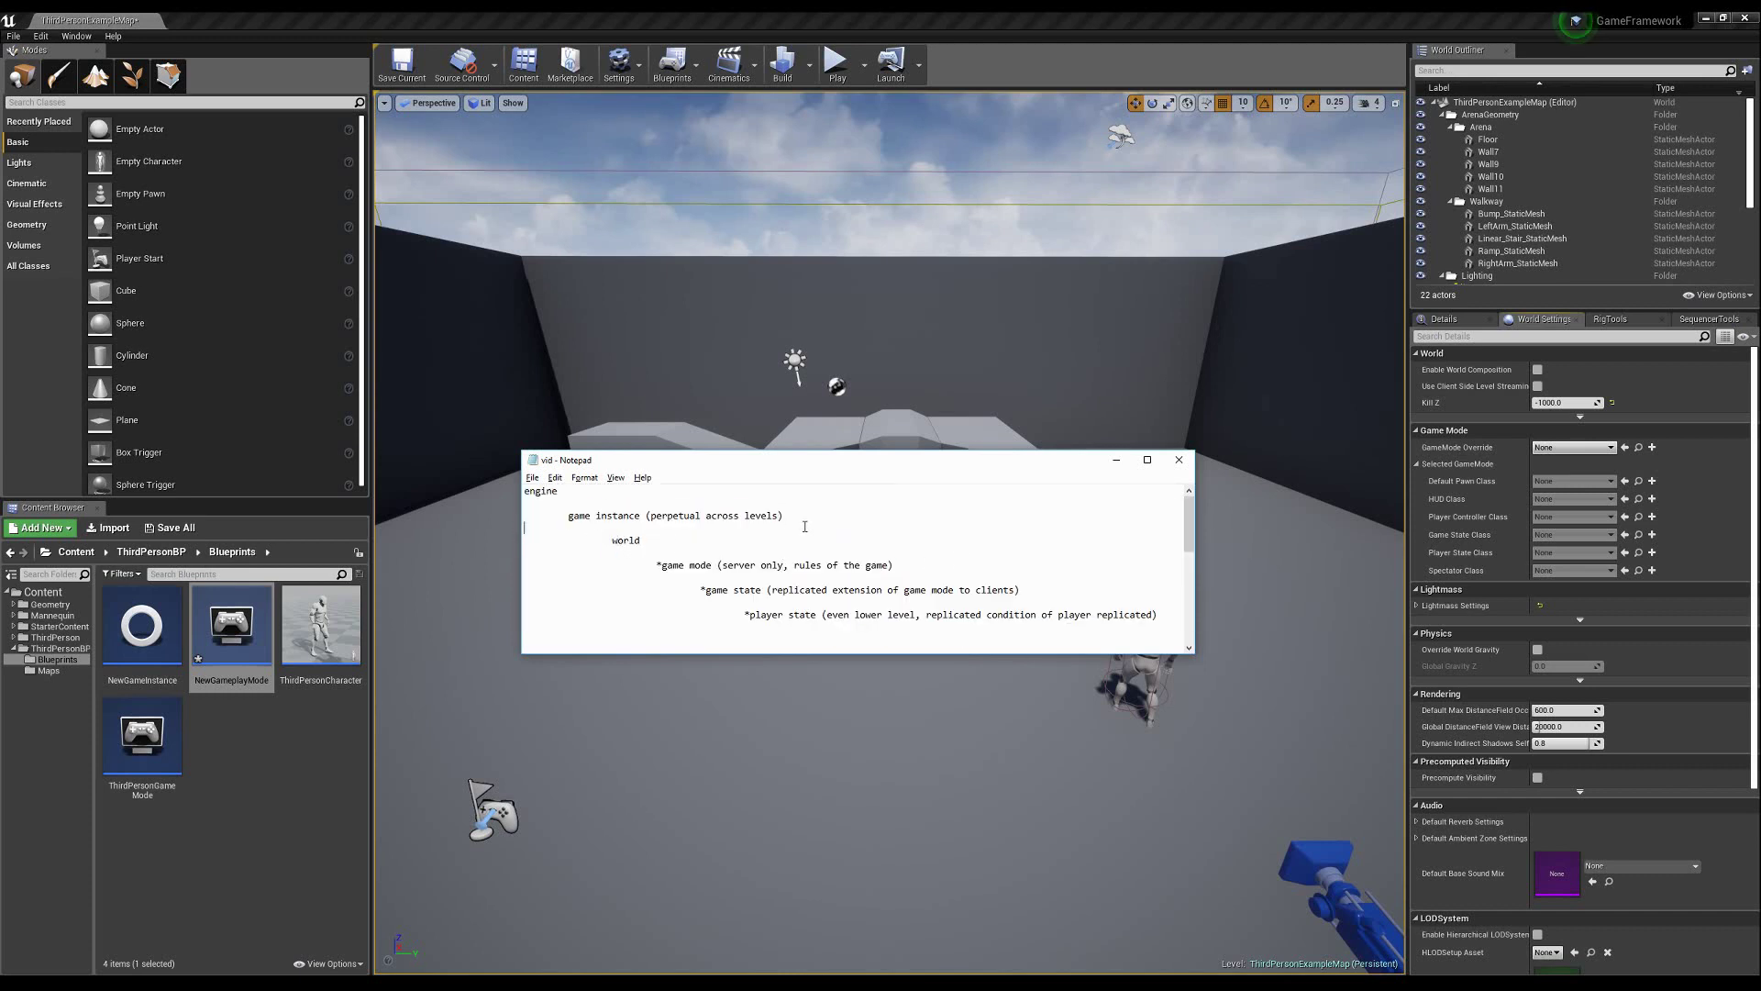
{"action": "double_click", "coordinate": [627, 541]}
{"action": "left_click_drag", "start_coordinate": [658, 565], "coordinate": [724, 565]}
{"action": "key", "text": "shift+Home"}
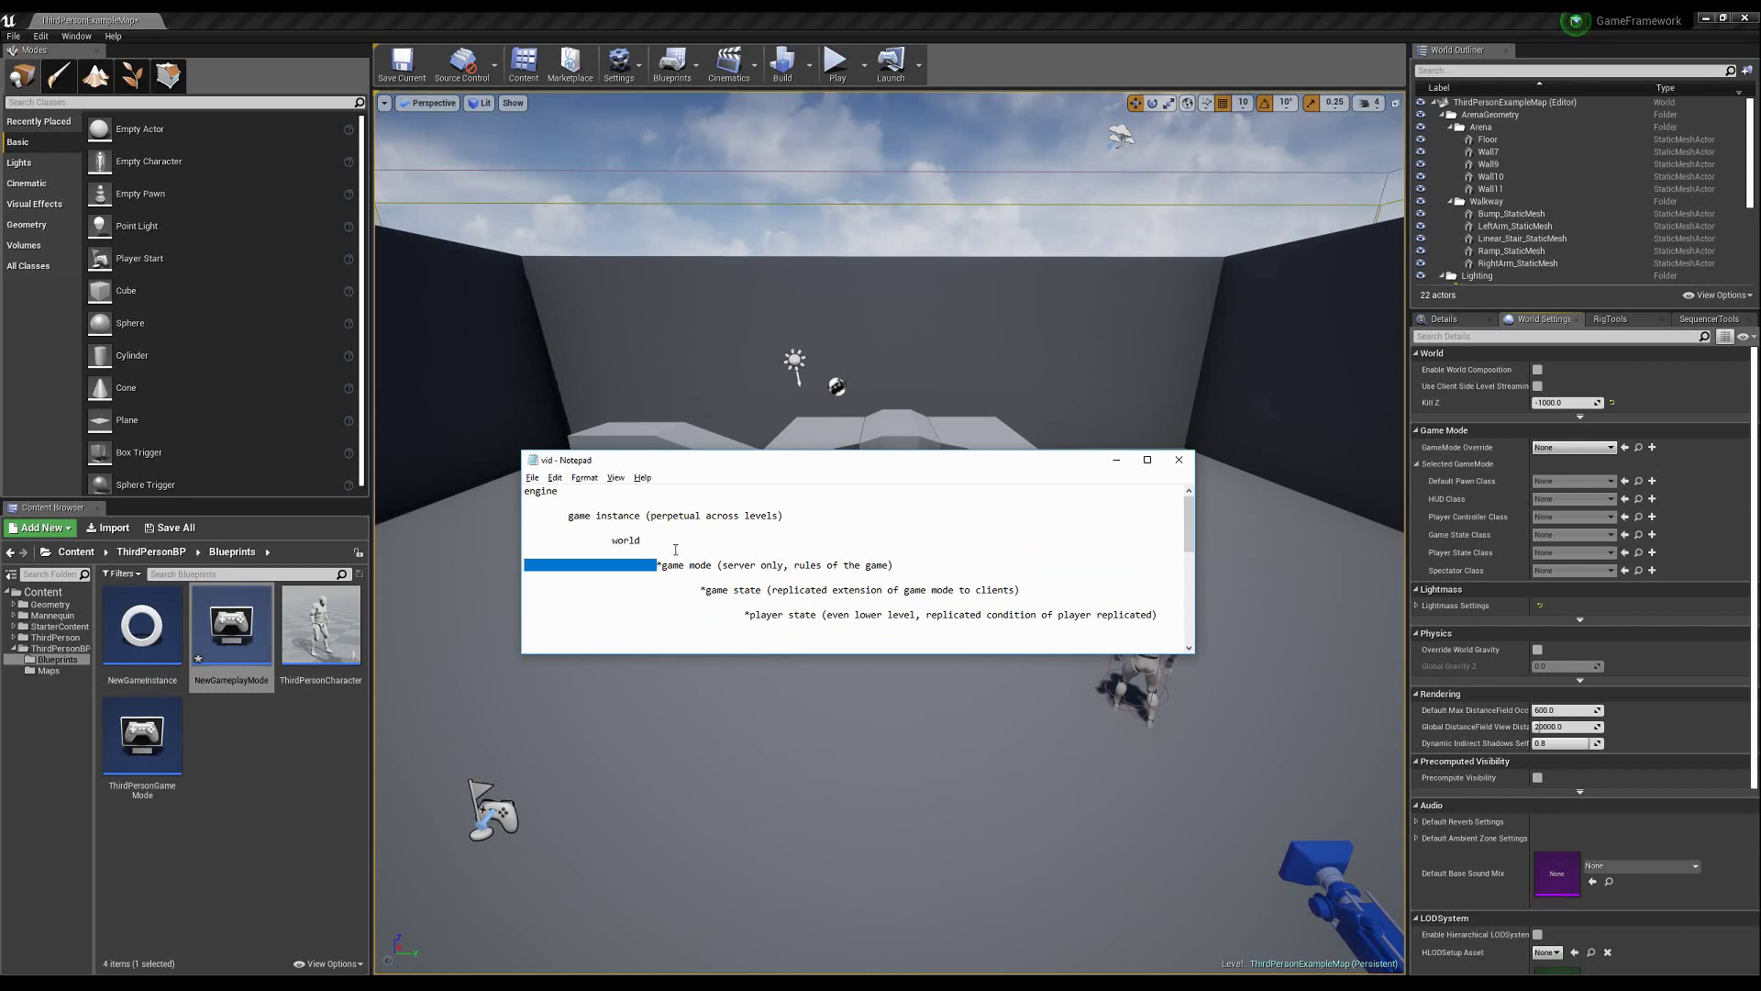
{"action": "left_click", "coordinate": [639, 541]}
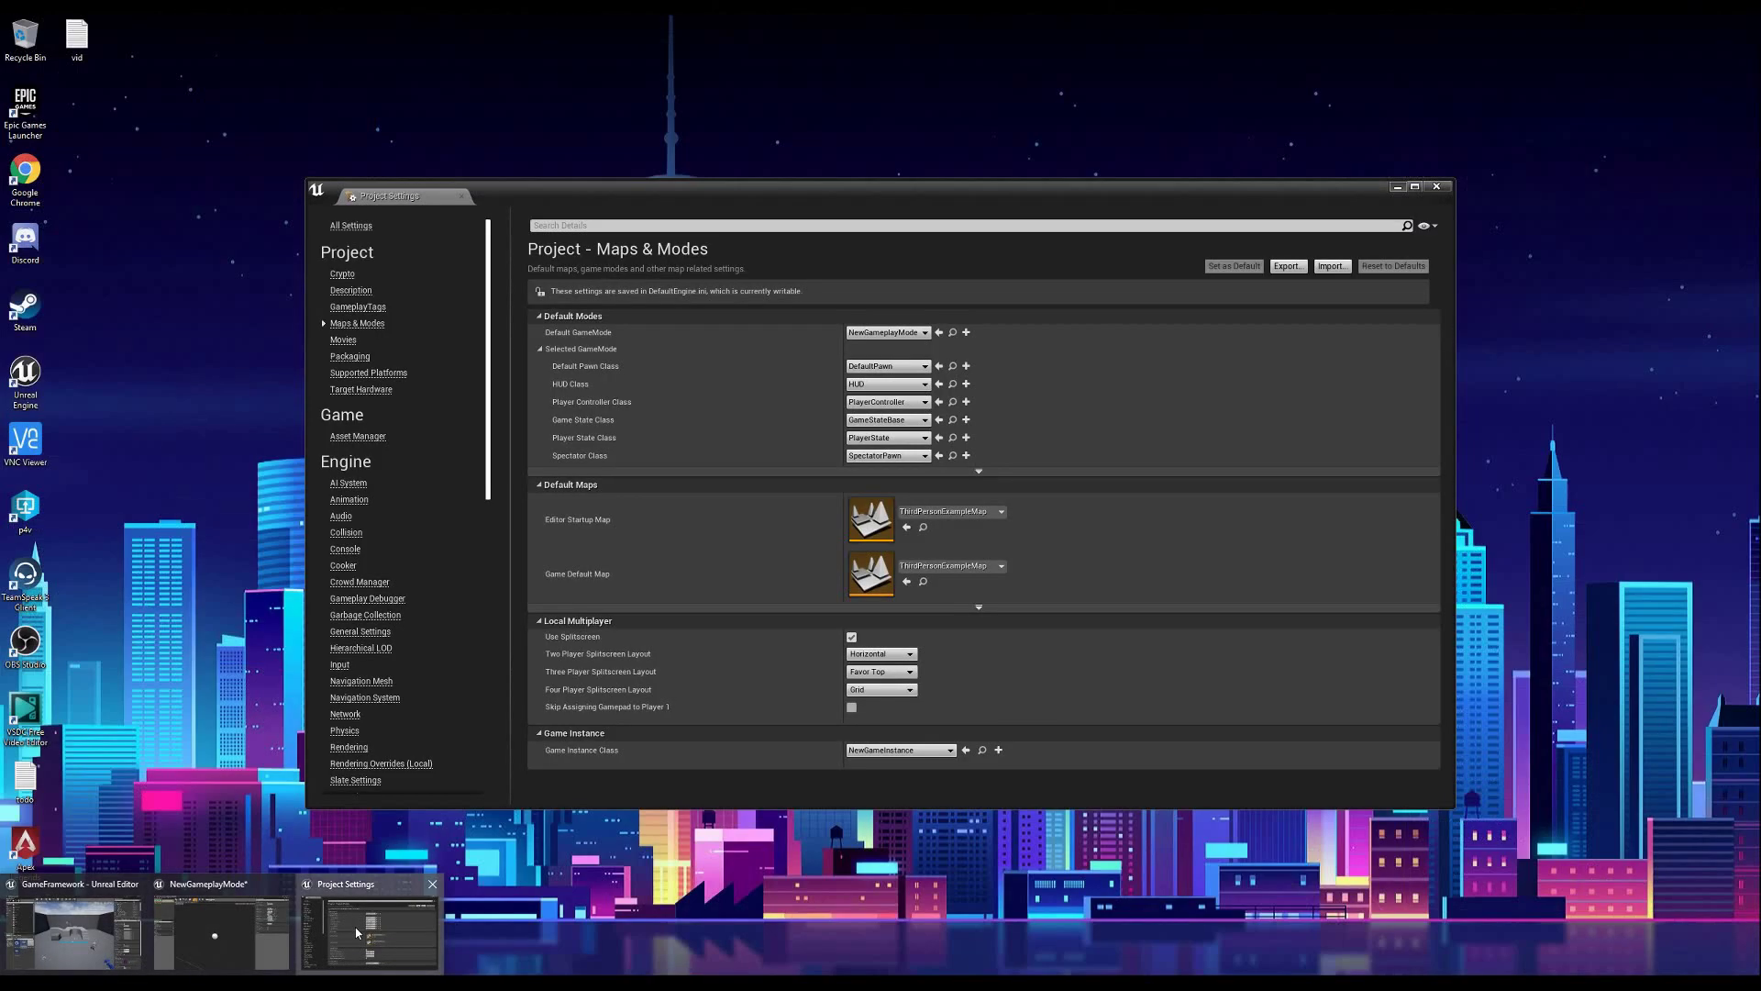
- Review the project's Maps & Modes settings against the game mode, game state, player state and game instance lines in the notes
{"action": "left_click", "coordinate": [369, 924]}
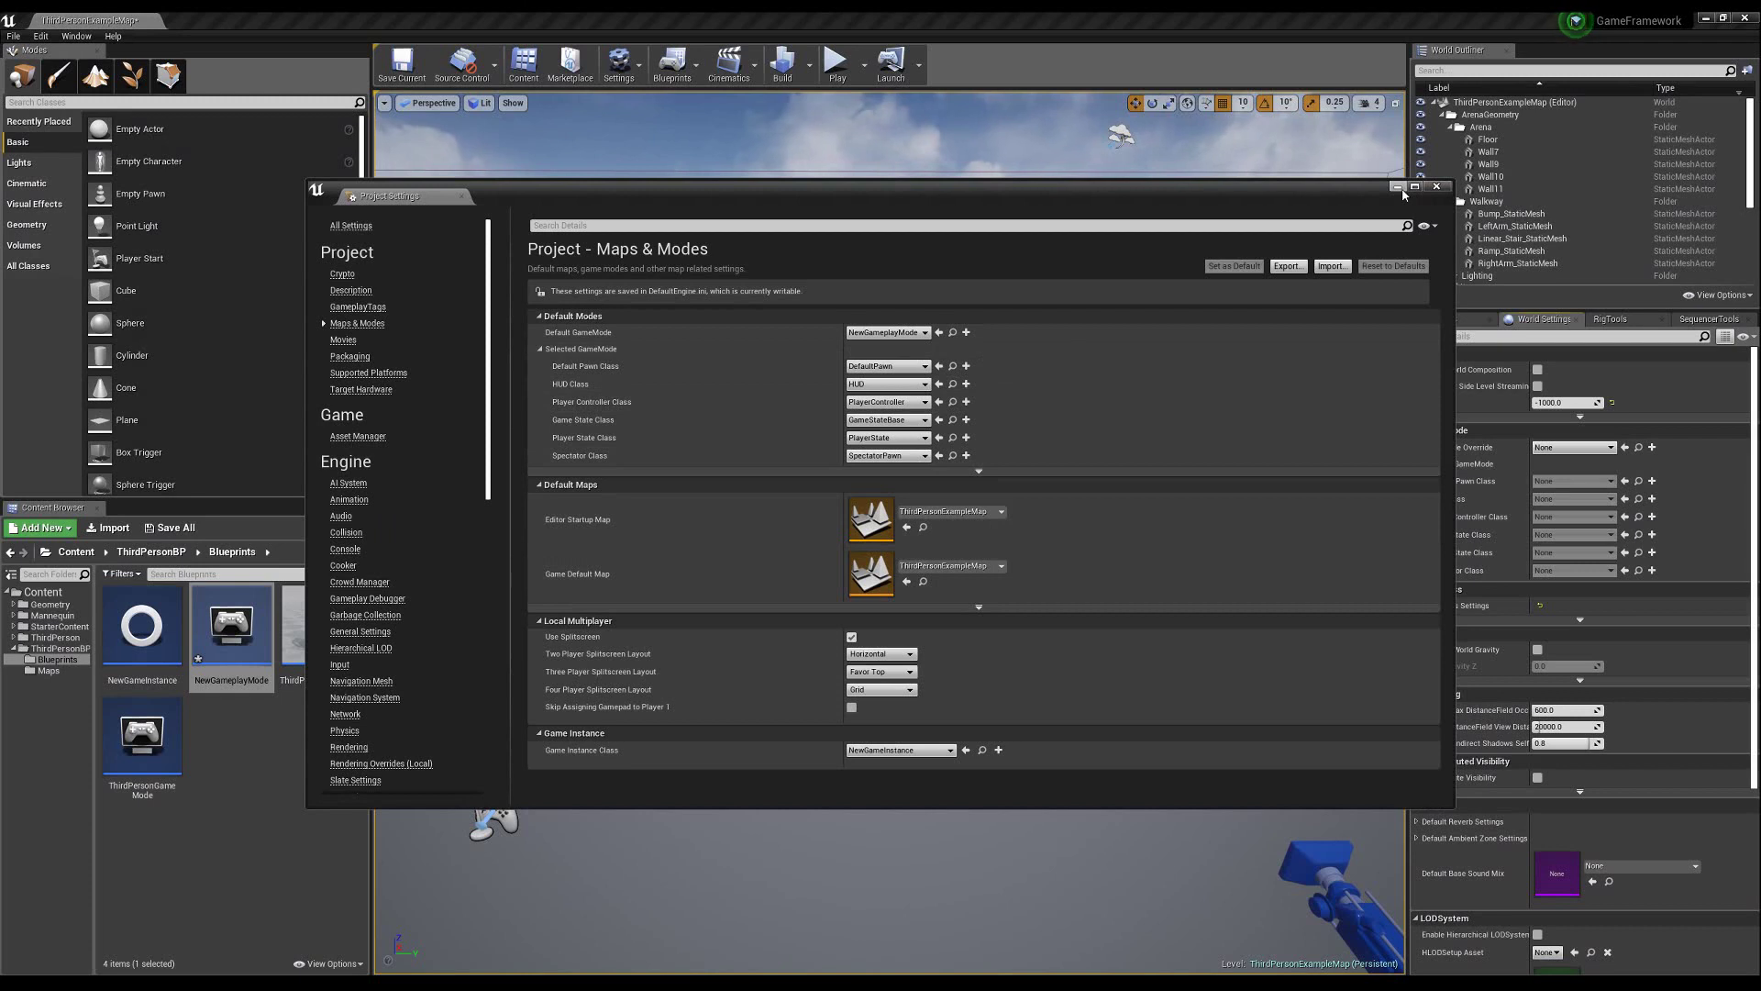
{"action": "key", "text": "alt+Tab"}
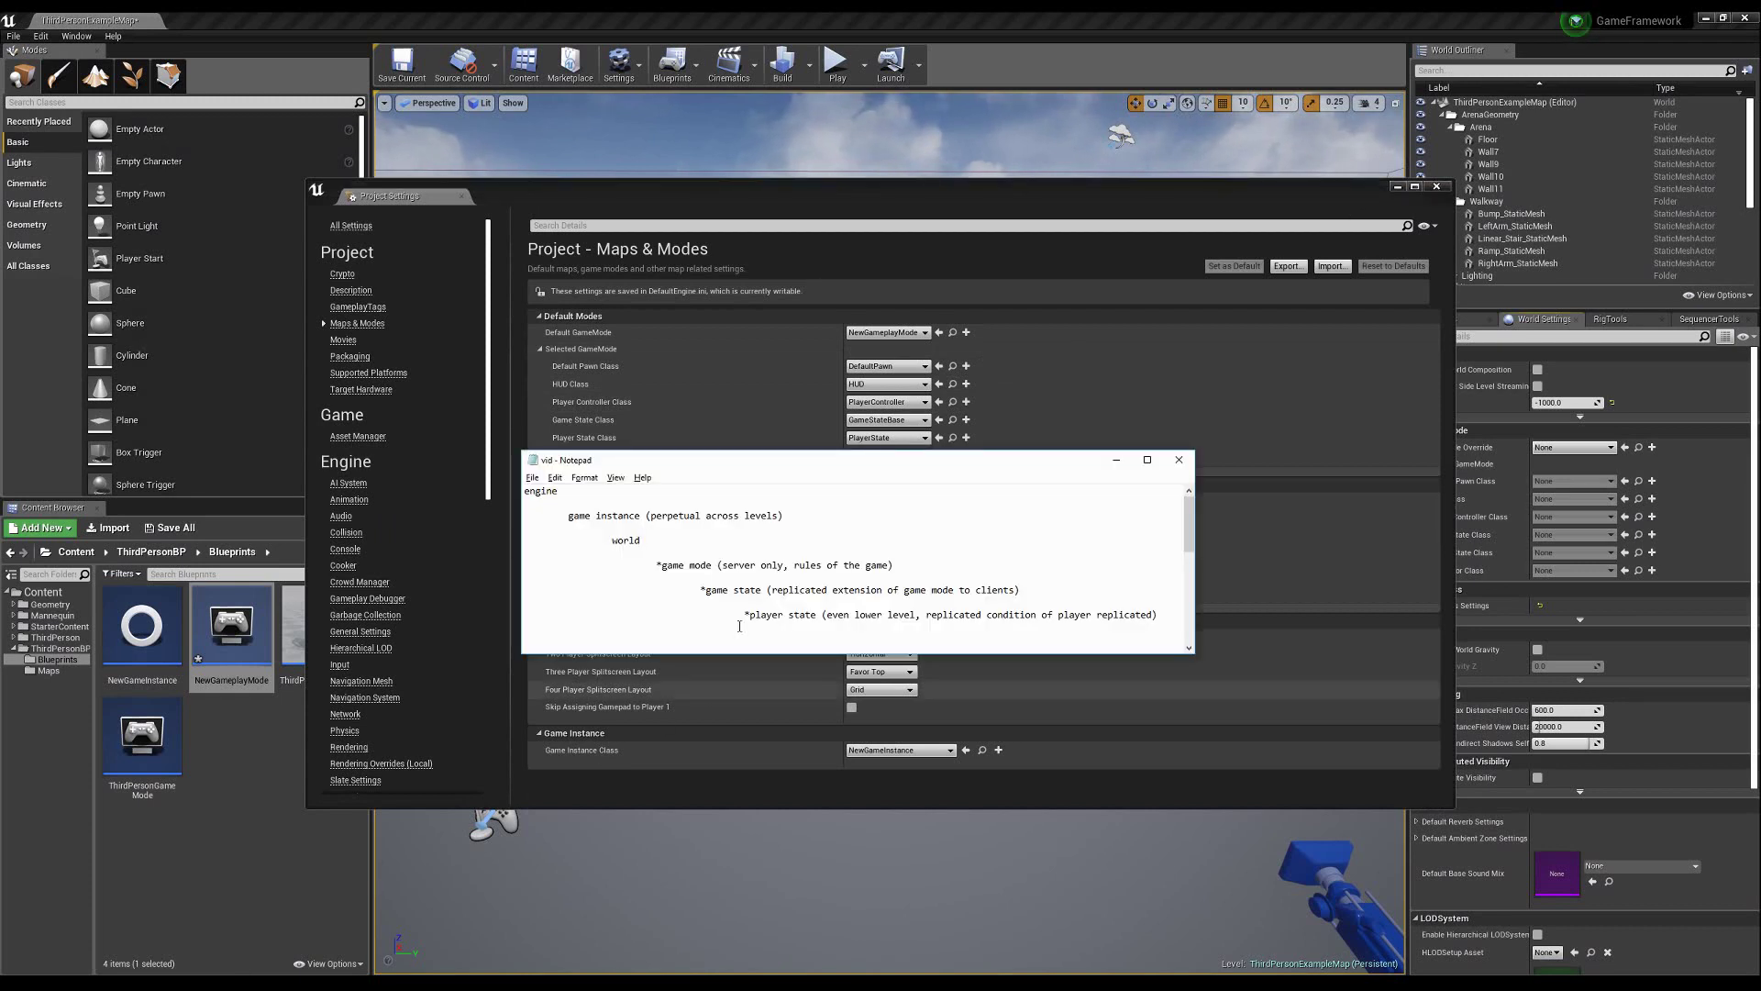
{"action": "left_click_drag", "start_coordinate": [657, 565], "coordinate": [1154, 616]}
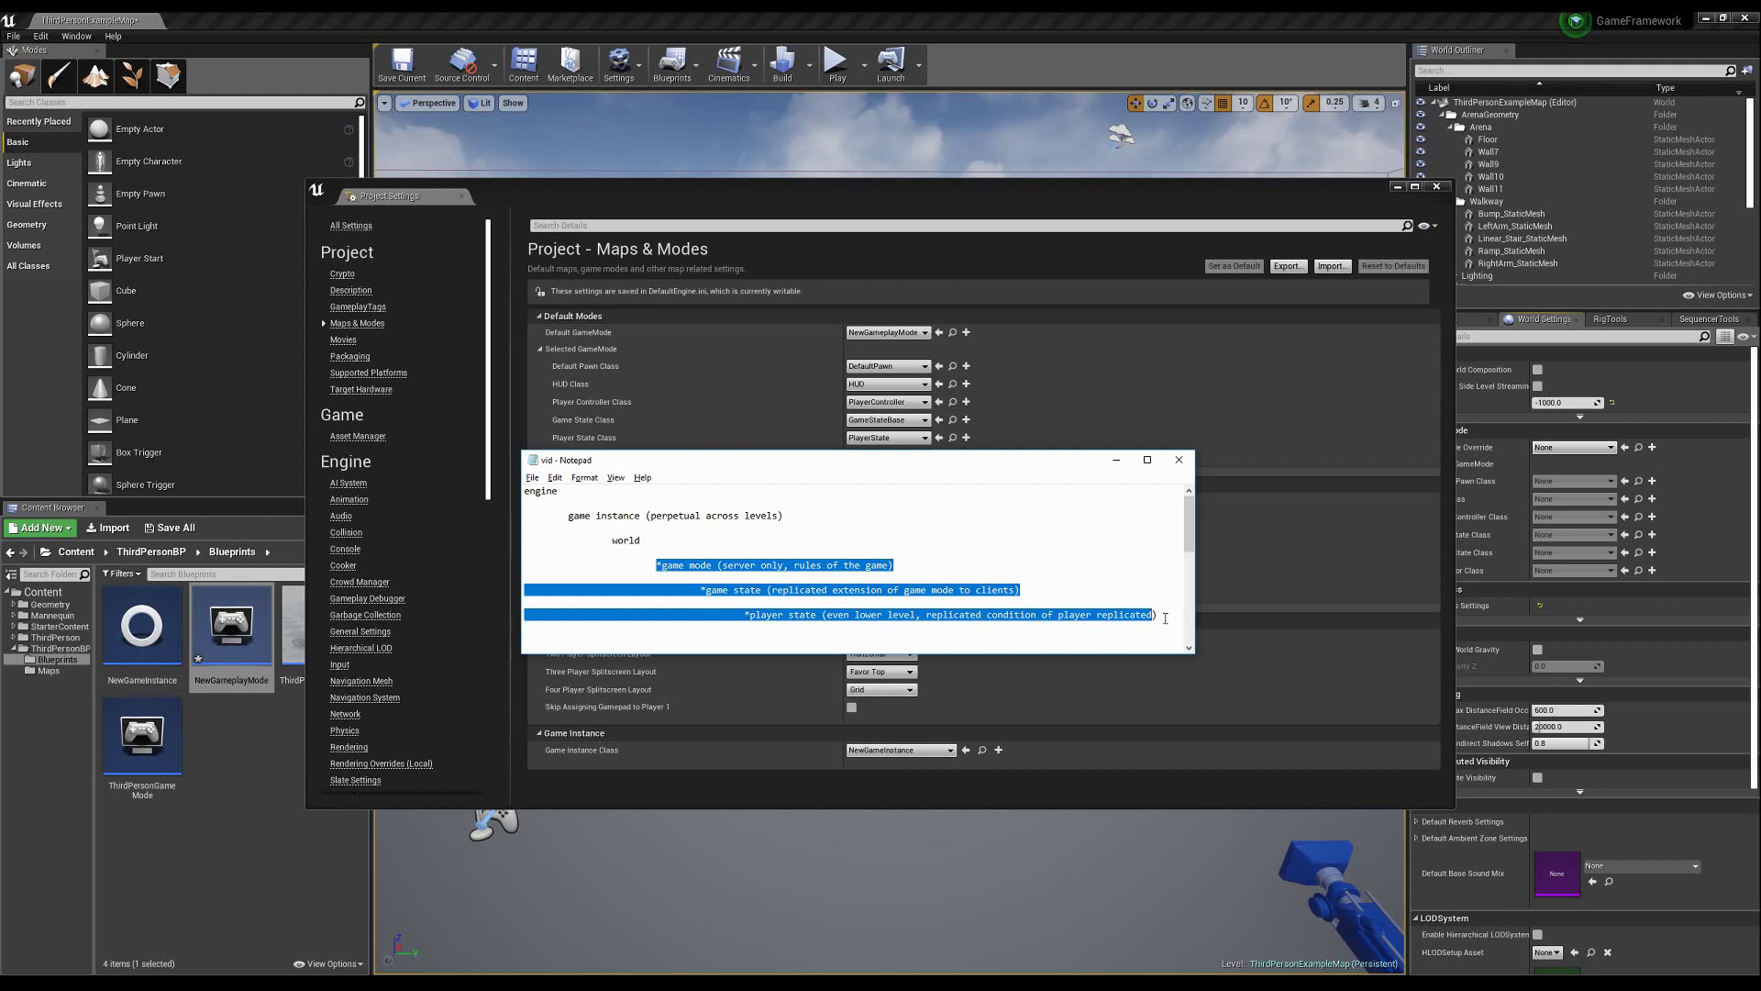
{"action": "left_click", "coordinate": [1165, 617]}
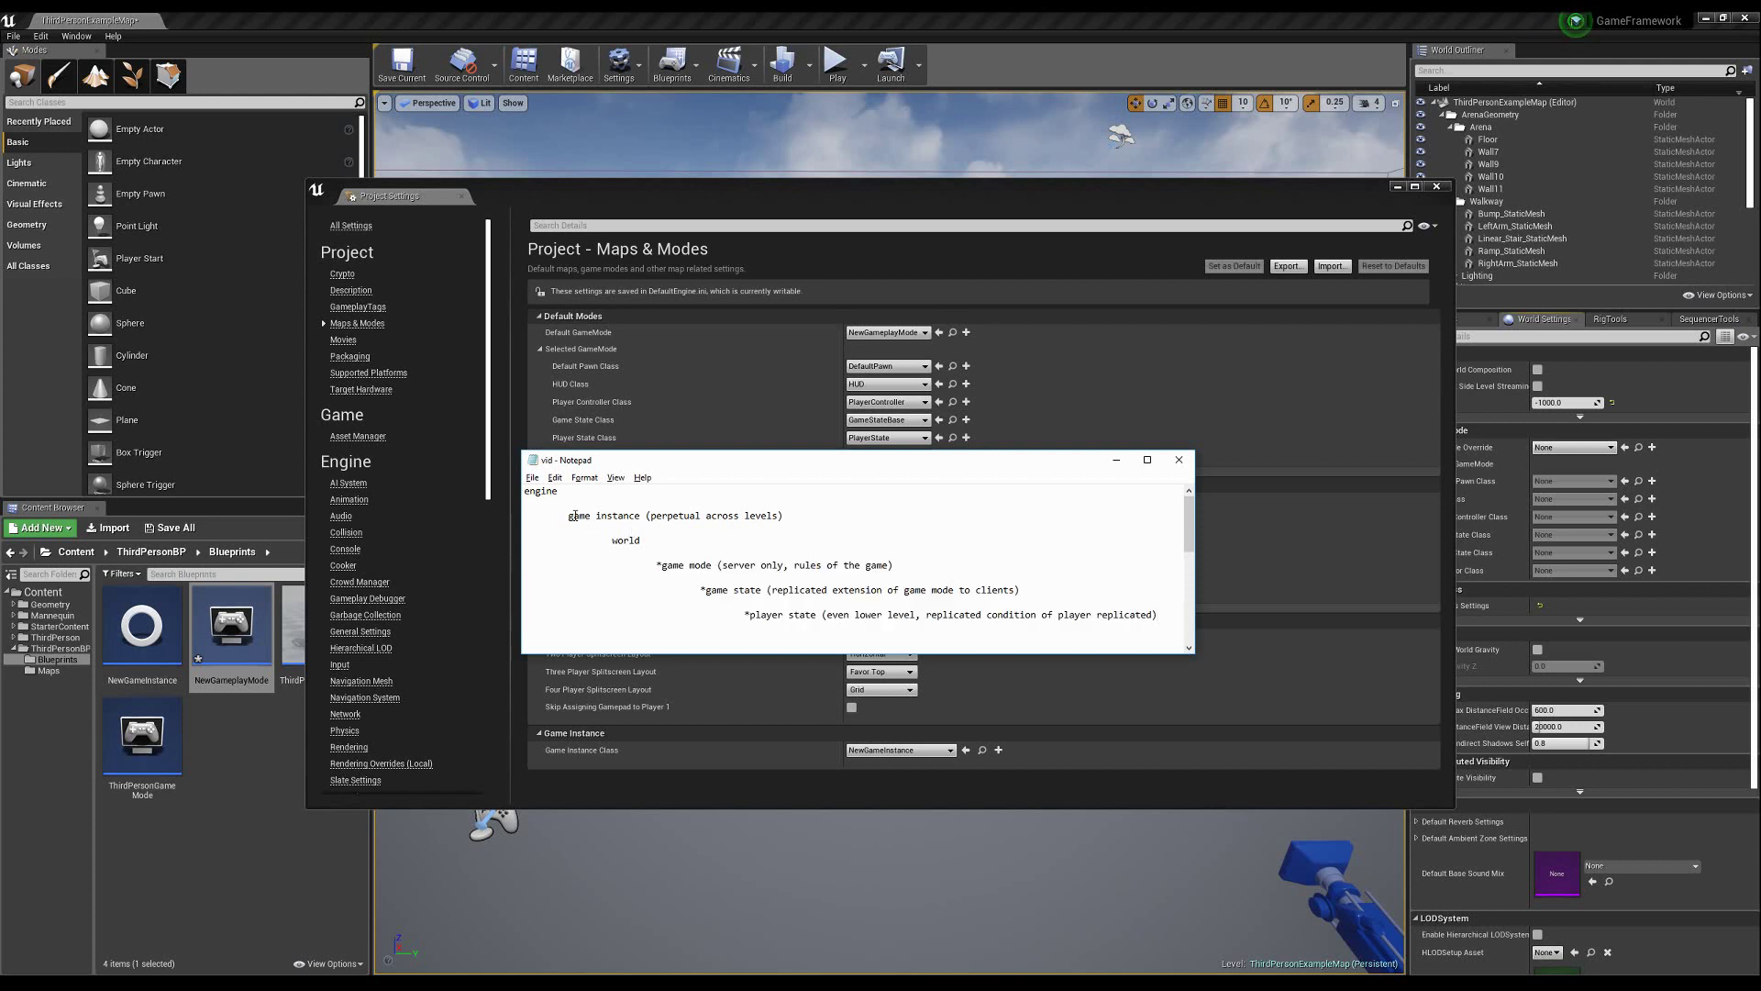
{"action": "left_click_drag", "start_coordinate": [568, 516], "coordinate": [798, 514]}
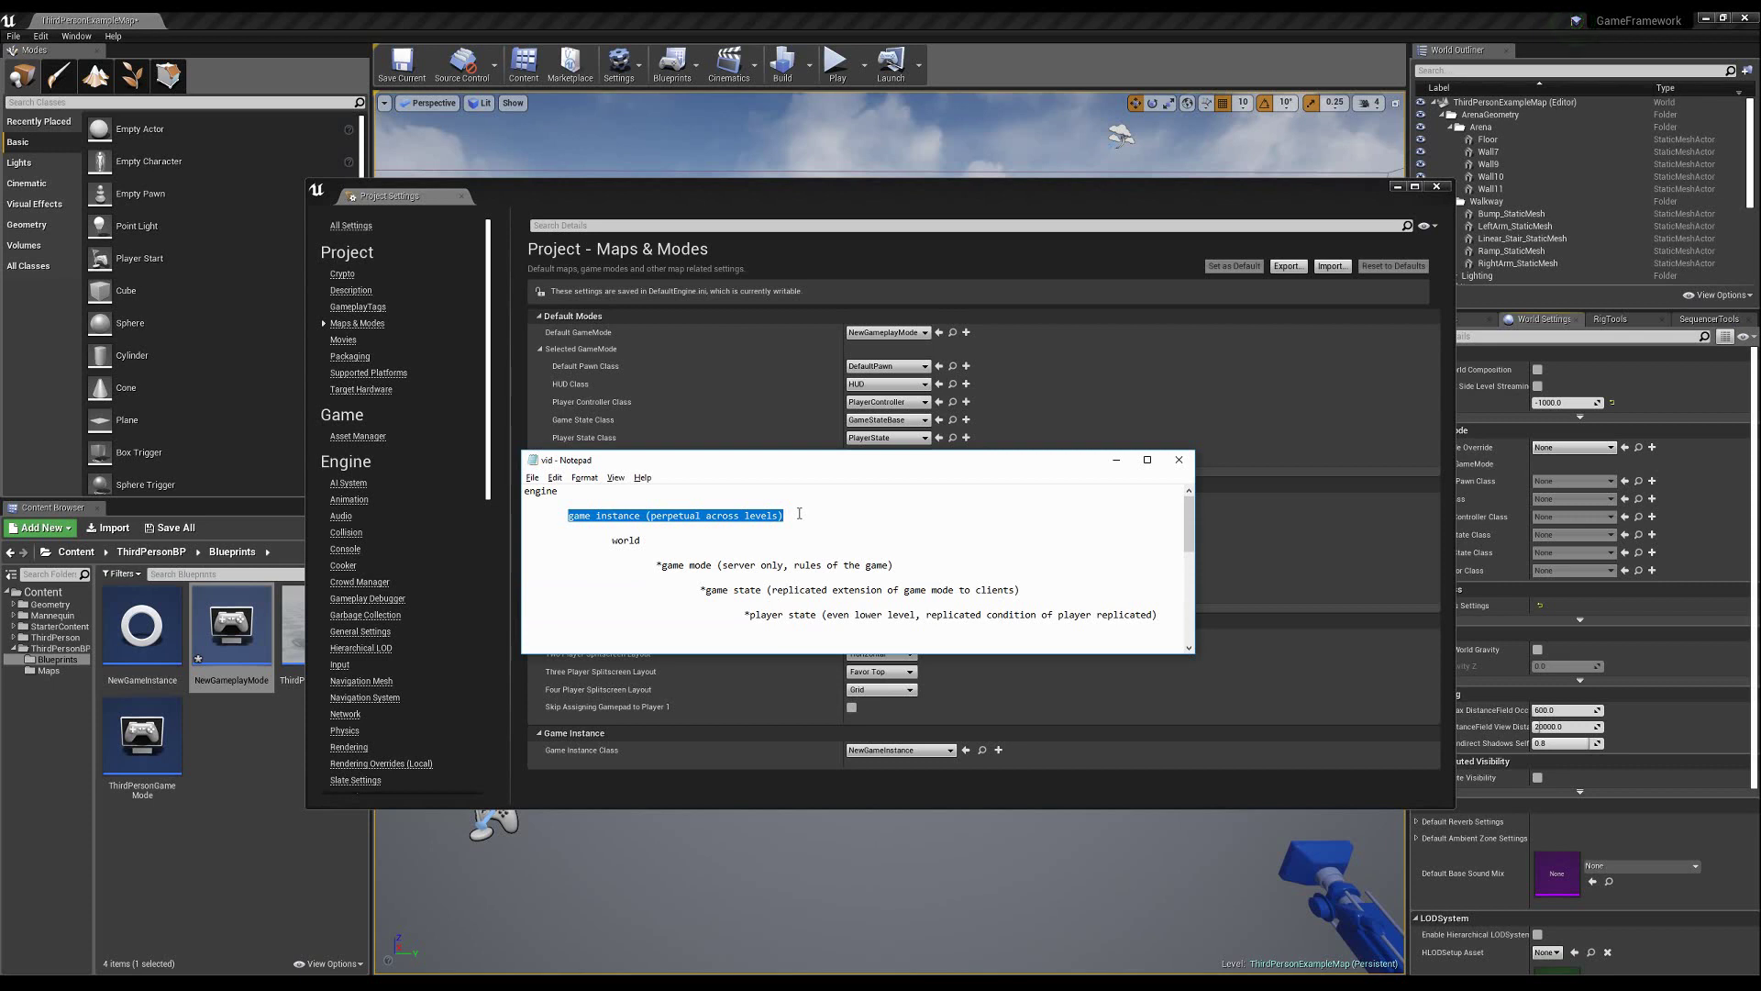
{"action": "left_click", "coordinate": [750, 541]}
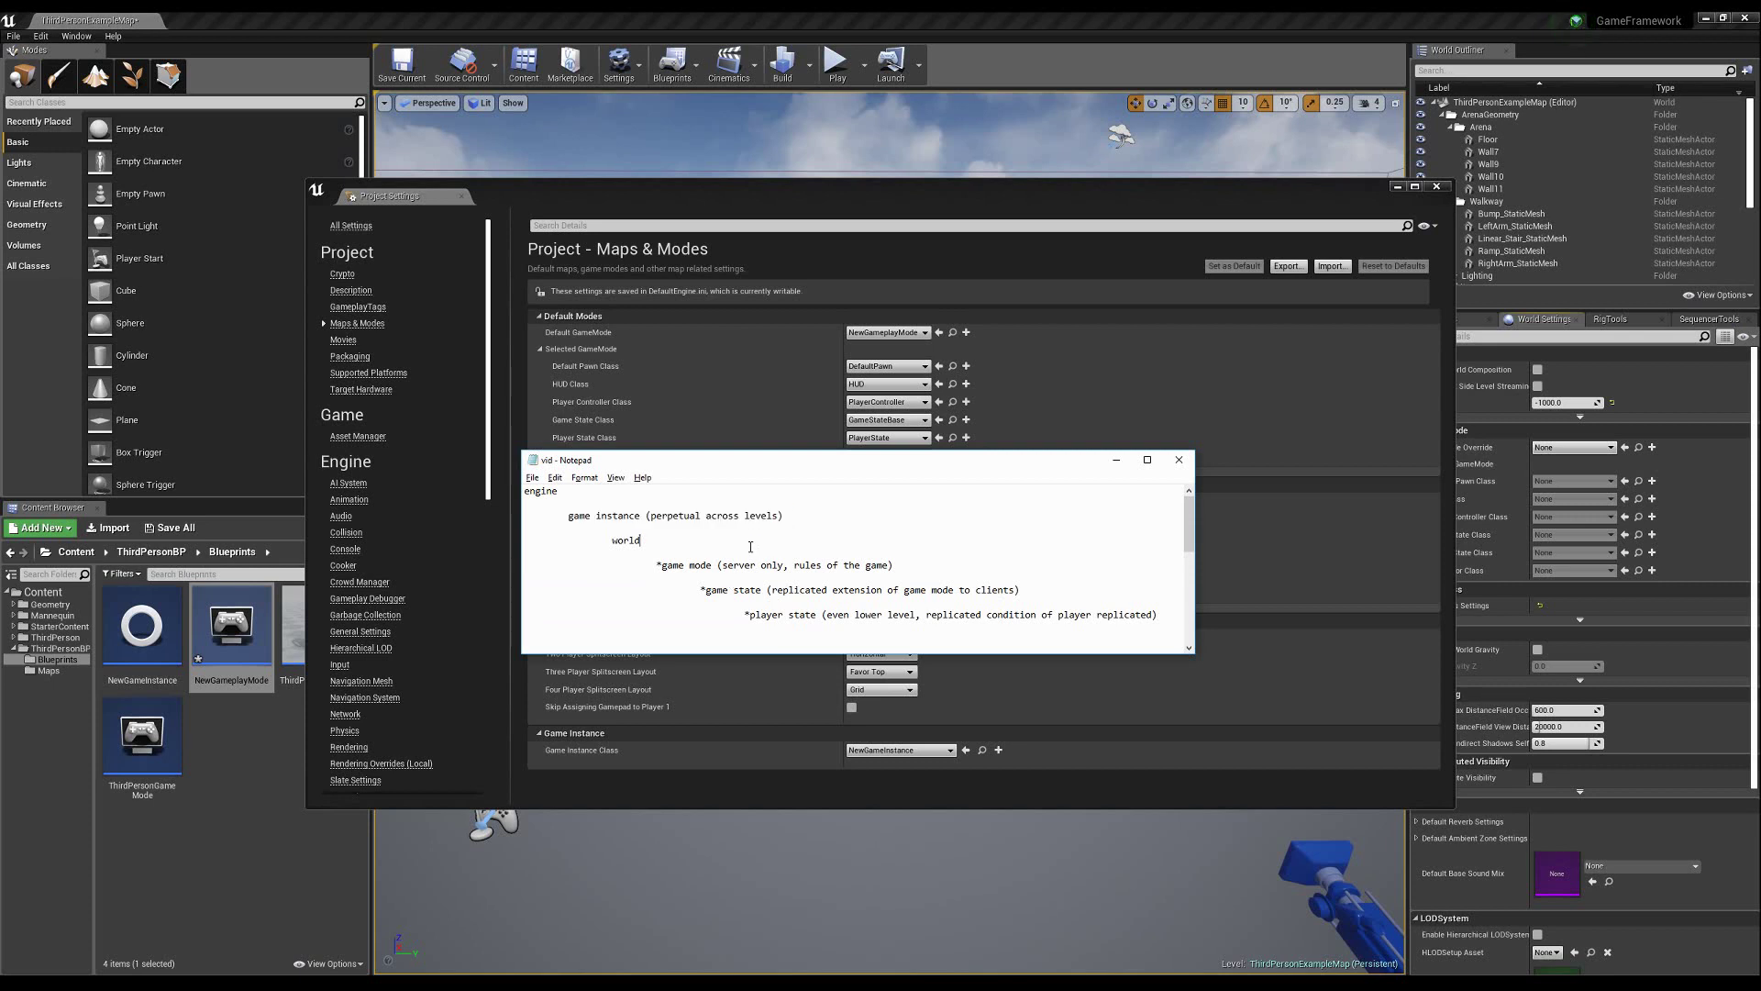
- Close the Project Settings and enlarge the Notepad window to show the notes on classes, actors and controllers
{"action": "left_click", "coordinate": [1436, 186]}
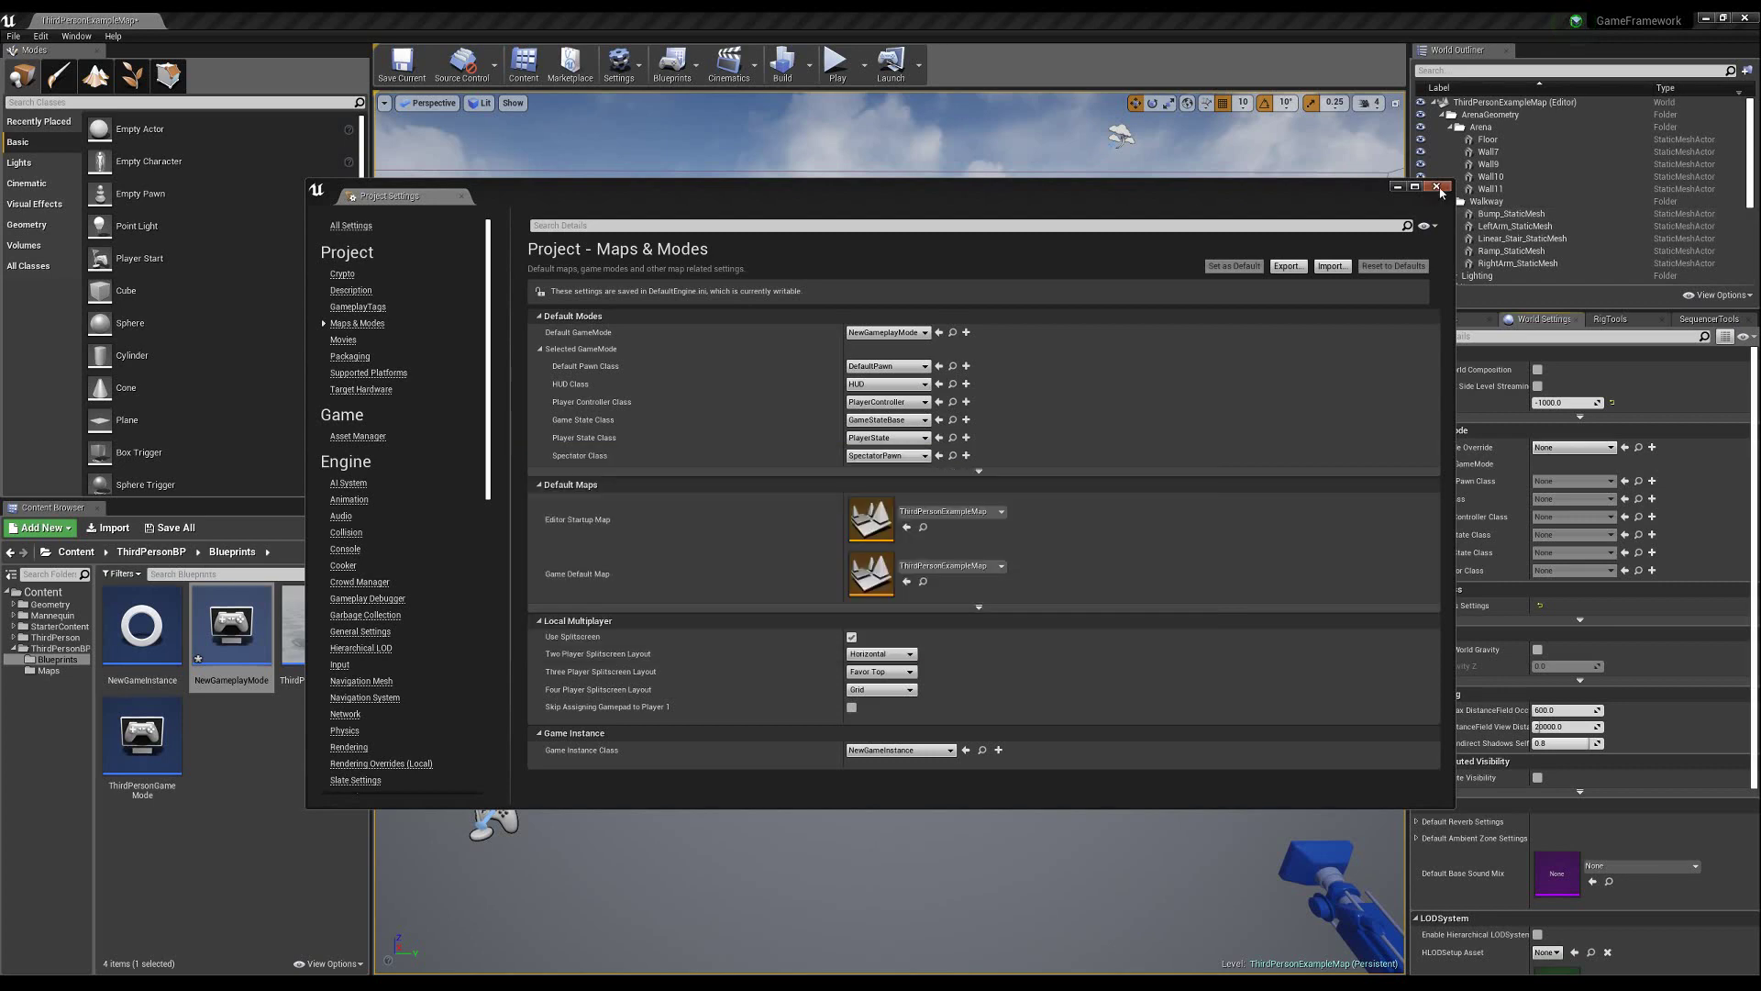
{"action": "key", "text": "alt+Tab"}
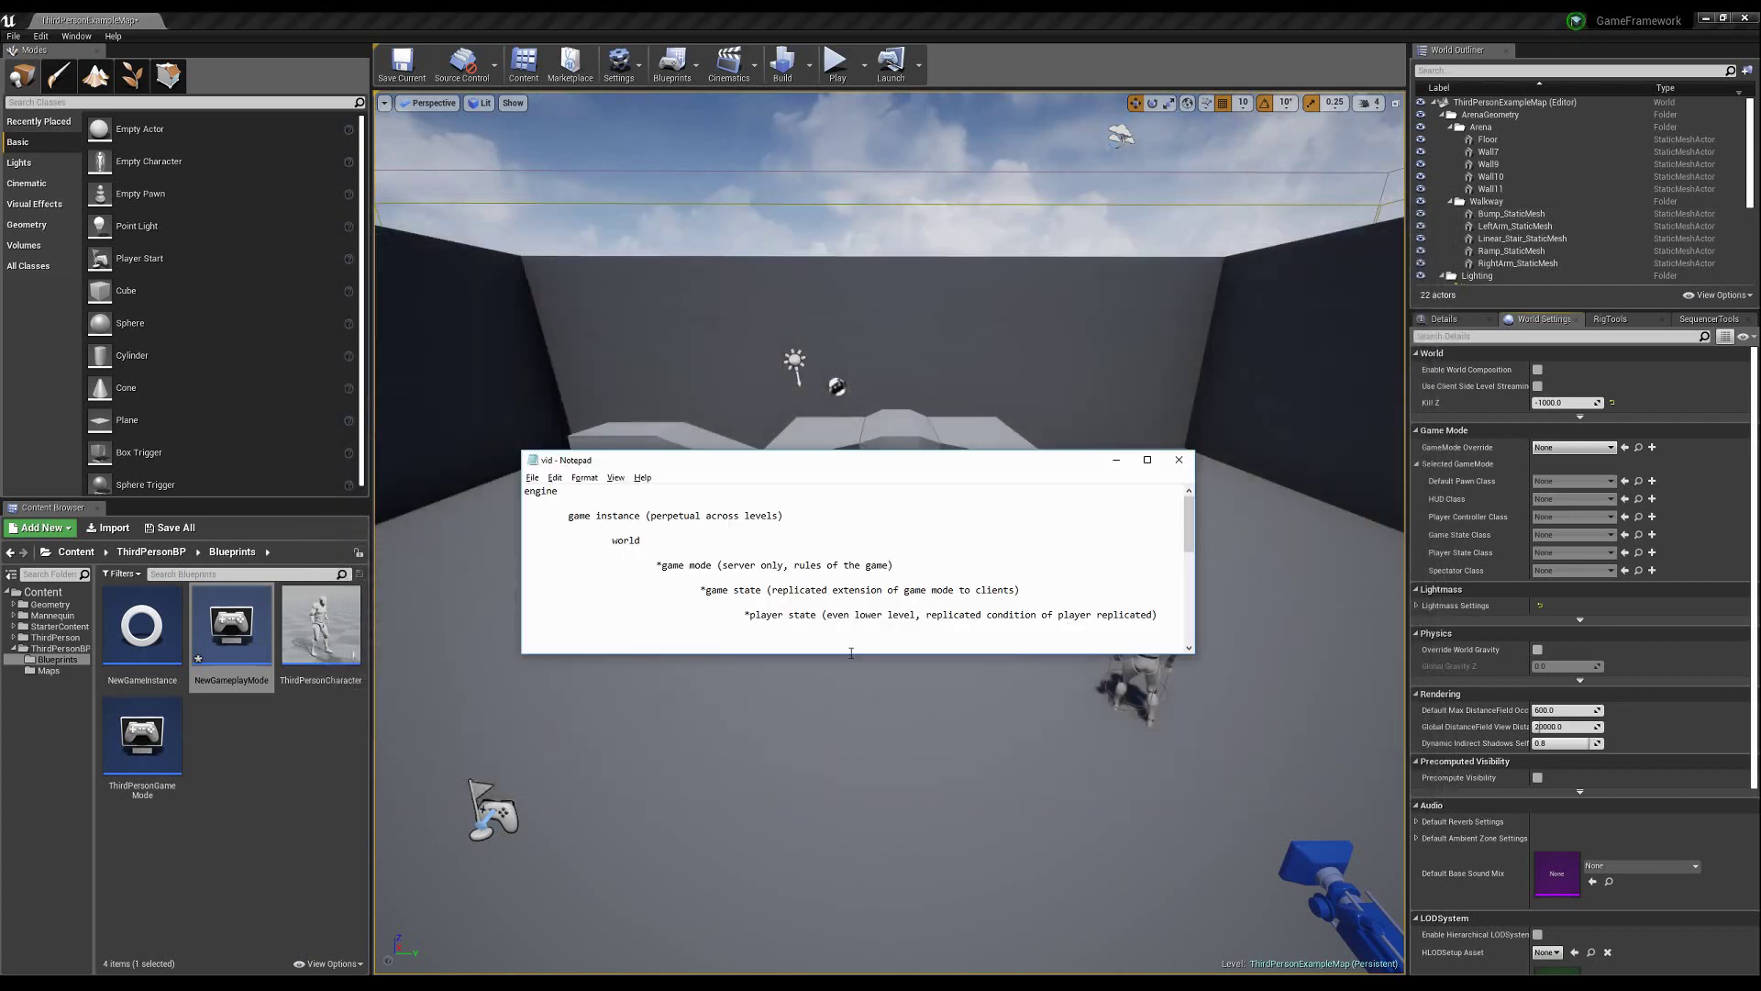
{"action": "left_click_drag", "start_coordinate": [849, 654], "coordinate": [850, 832]}
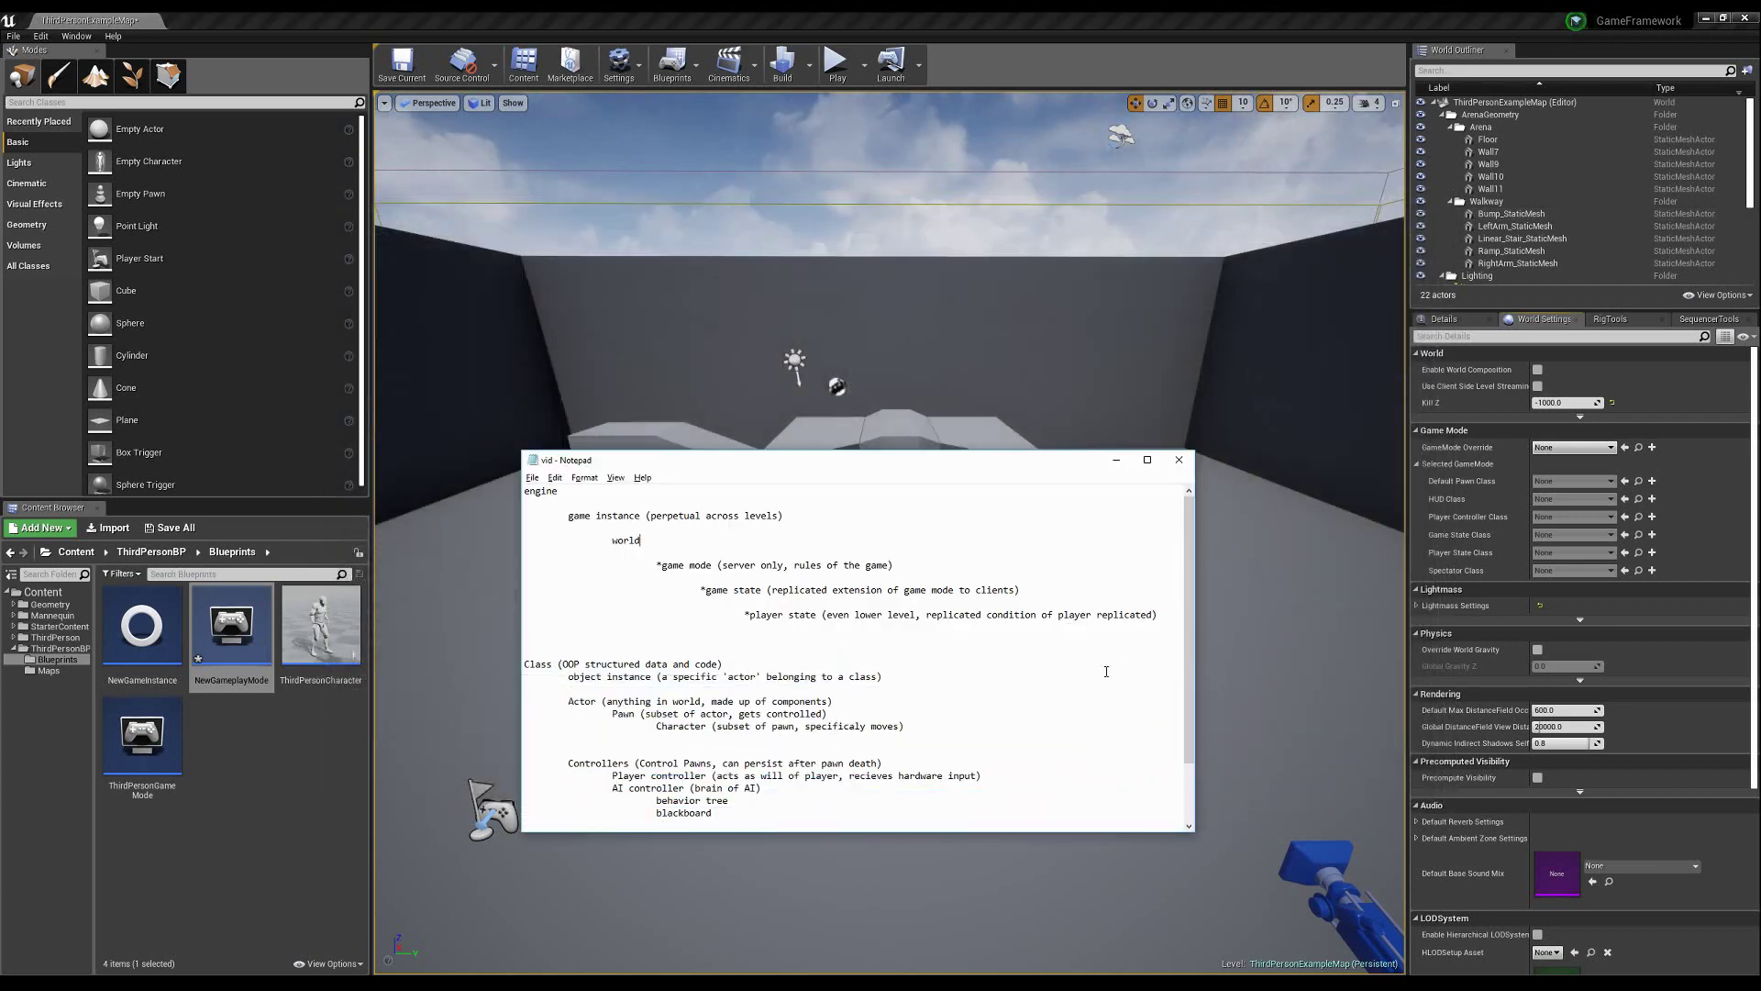
{"action": "left_click_drag", "start_coordinate": [1189, 644], "coordinate": [1189, 699]}
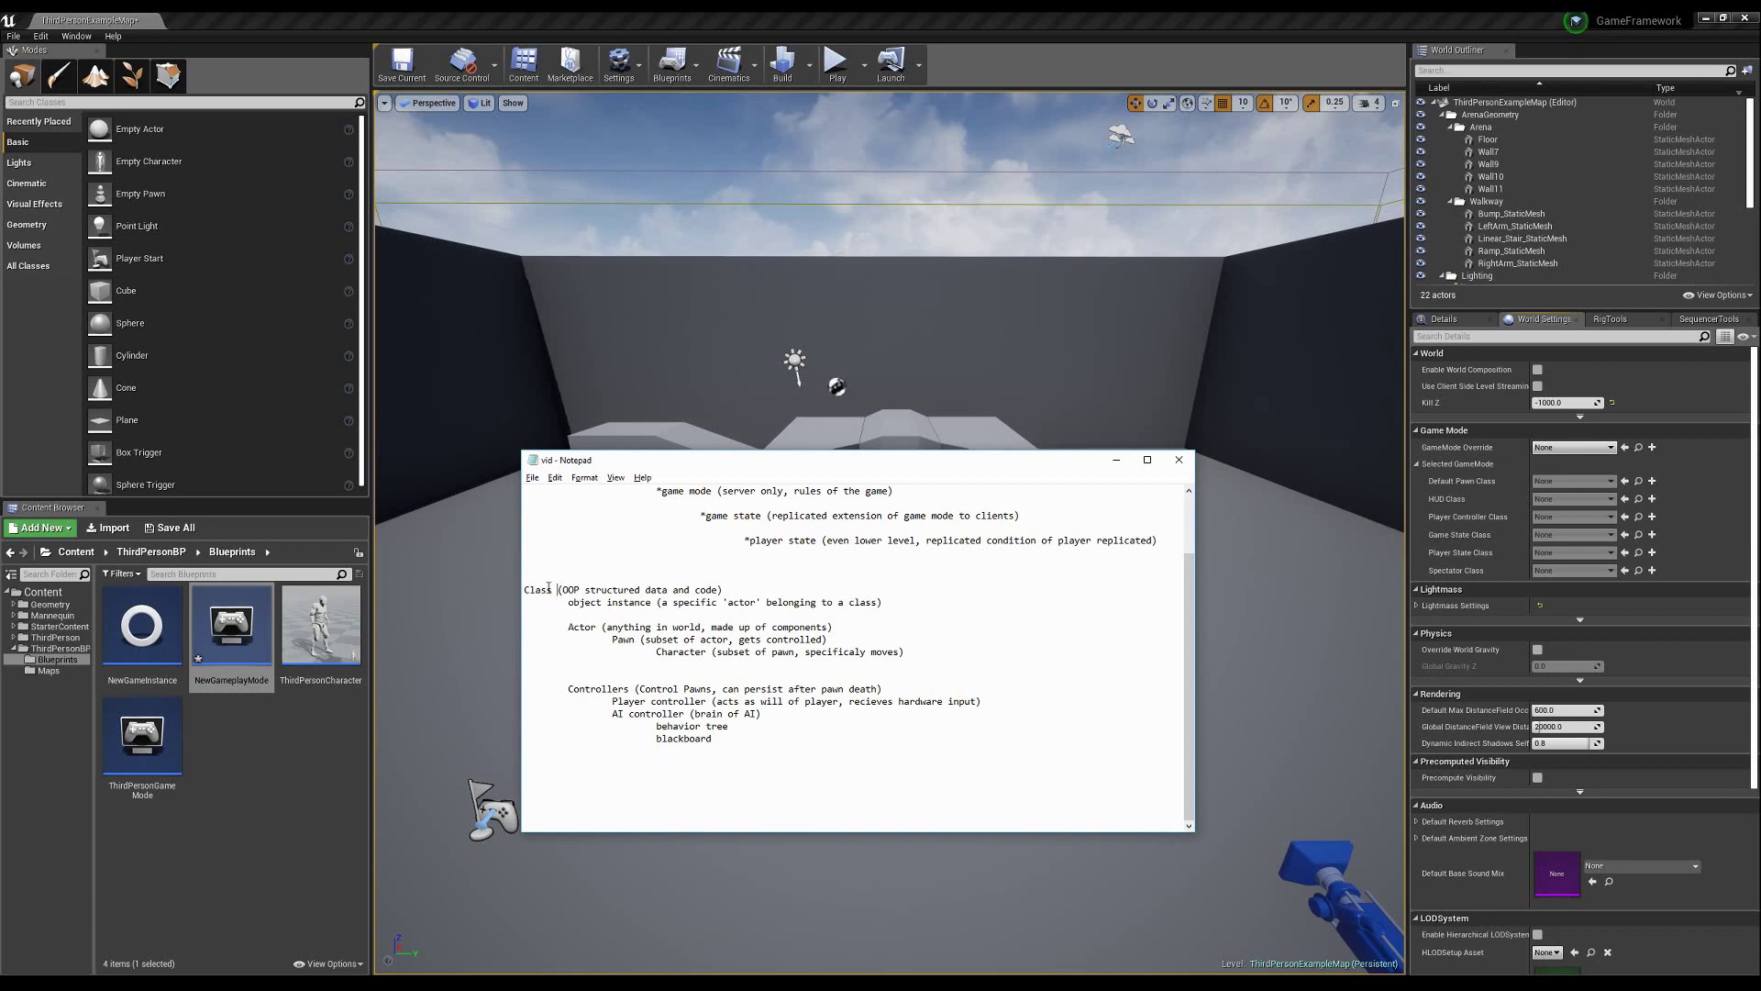
- Highlight the words Class and Actor in the notes to point out both concepts
{"action": "left_click_drag", "start_coordinate": [526, 590], "coordinate": [581, 590]}
{"action": "left_click", "coordinate": [580, 591]}
{"action": "left_click_drag", "start_coordinate": [568, 627], "coordinate": [597, 628]}
{"action": "left_click", "coordinate": [596, 627]}
- Create a blueprint class with Actor as its parent in the Blueprints folder and name it FruitClass
{"action": "left_click", "coordinate": [271, 741]}
{"action": "right_click", "coordinate": [286, 737]}
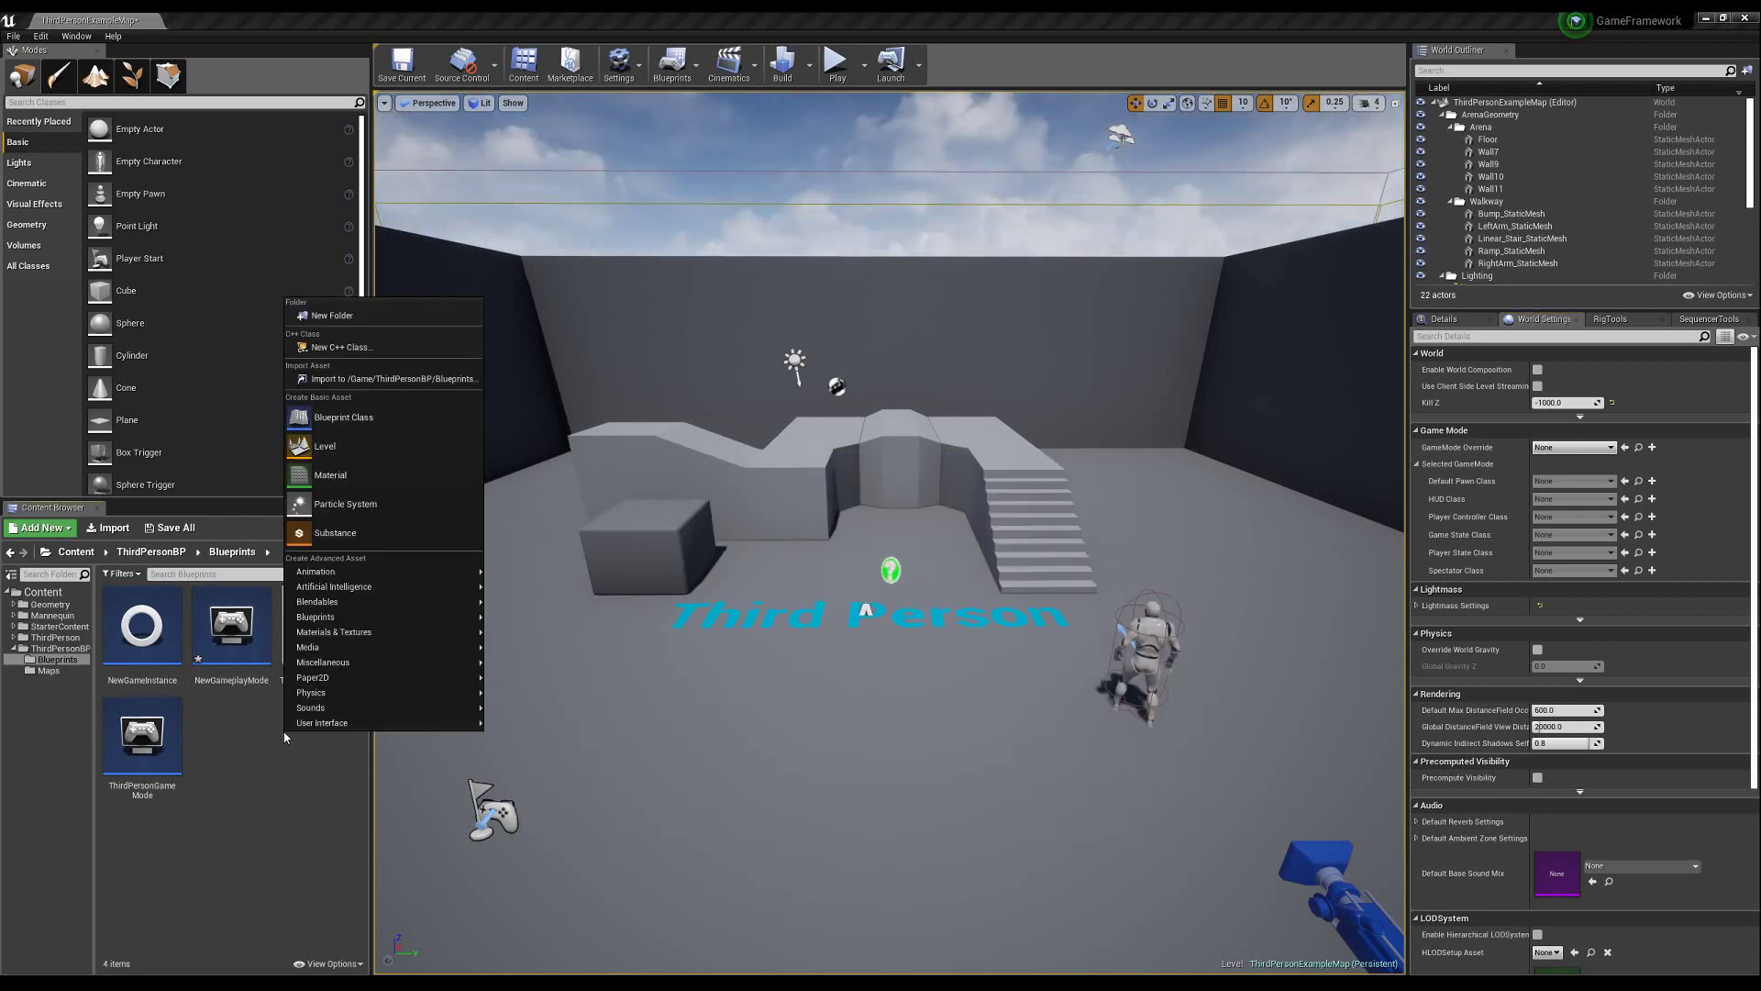
{"action": "left_click", "coordinate": [449, 418]}
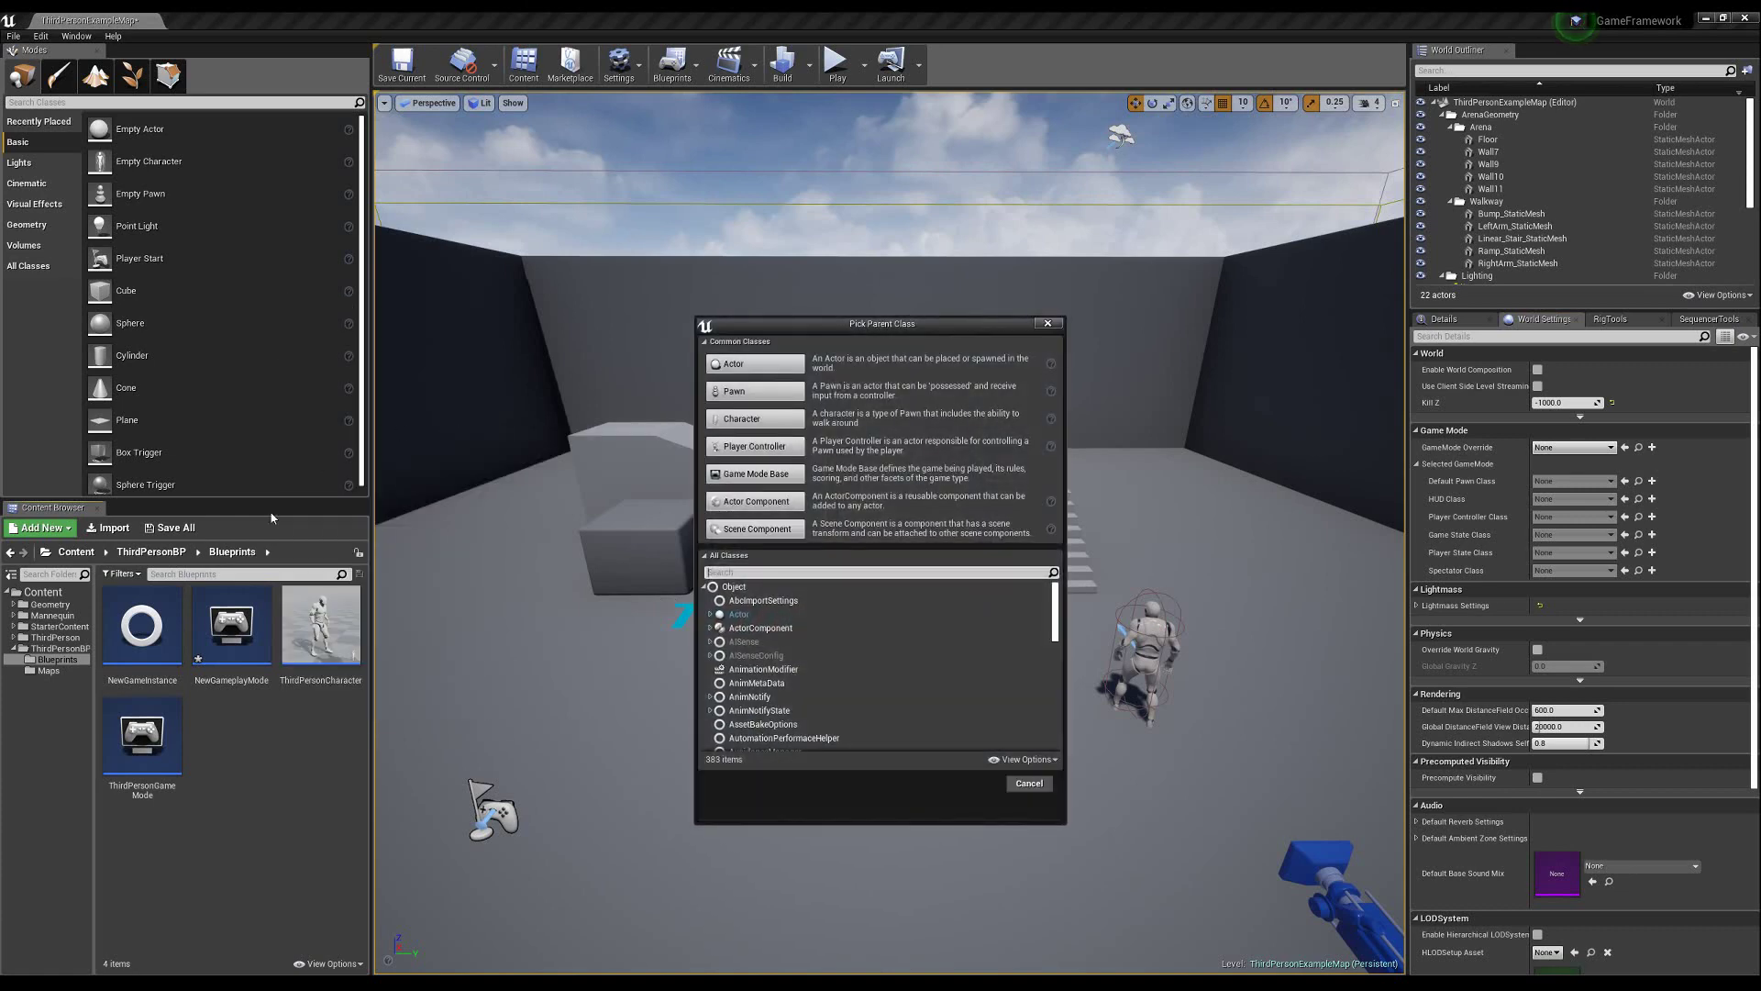
{"action": "left_click", "coordinate": [773, 369]}
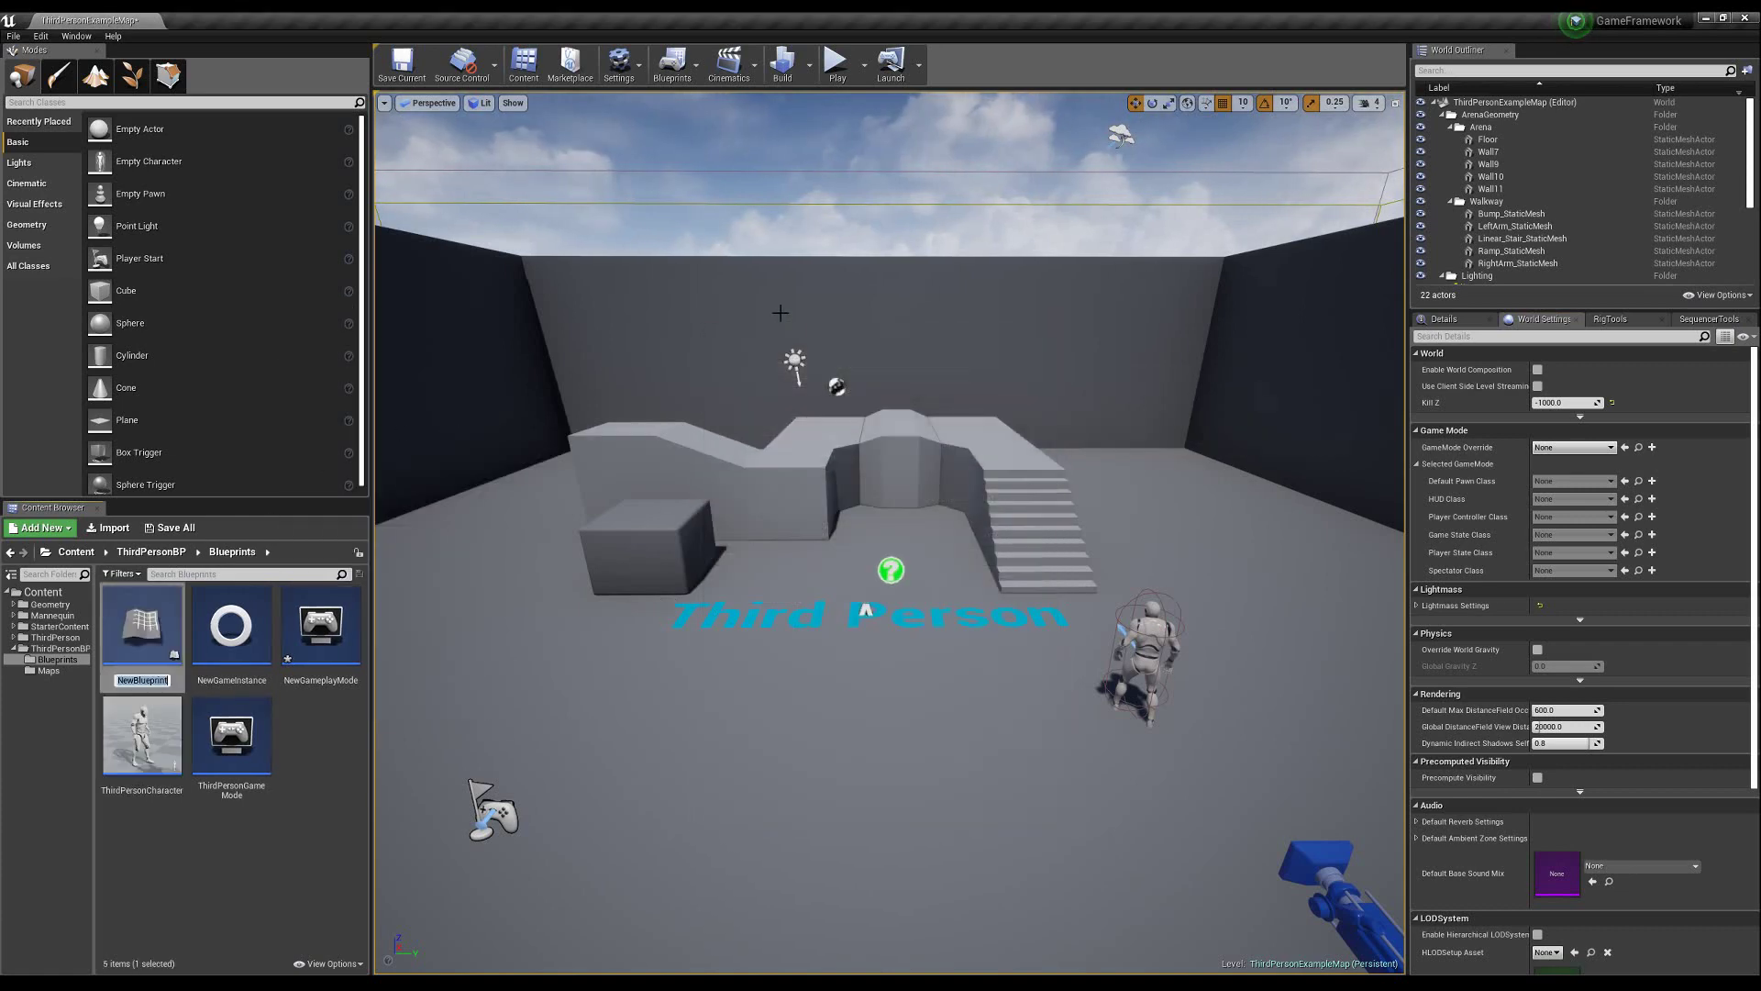
{"action": "type", "text": "o"}
{"action": "key", "text": "BackSpace"}
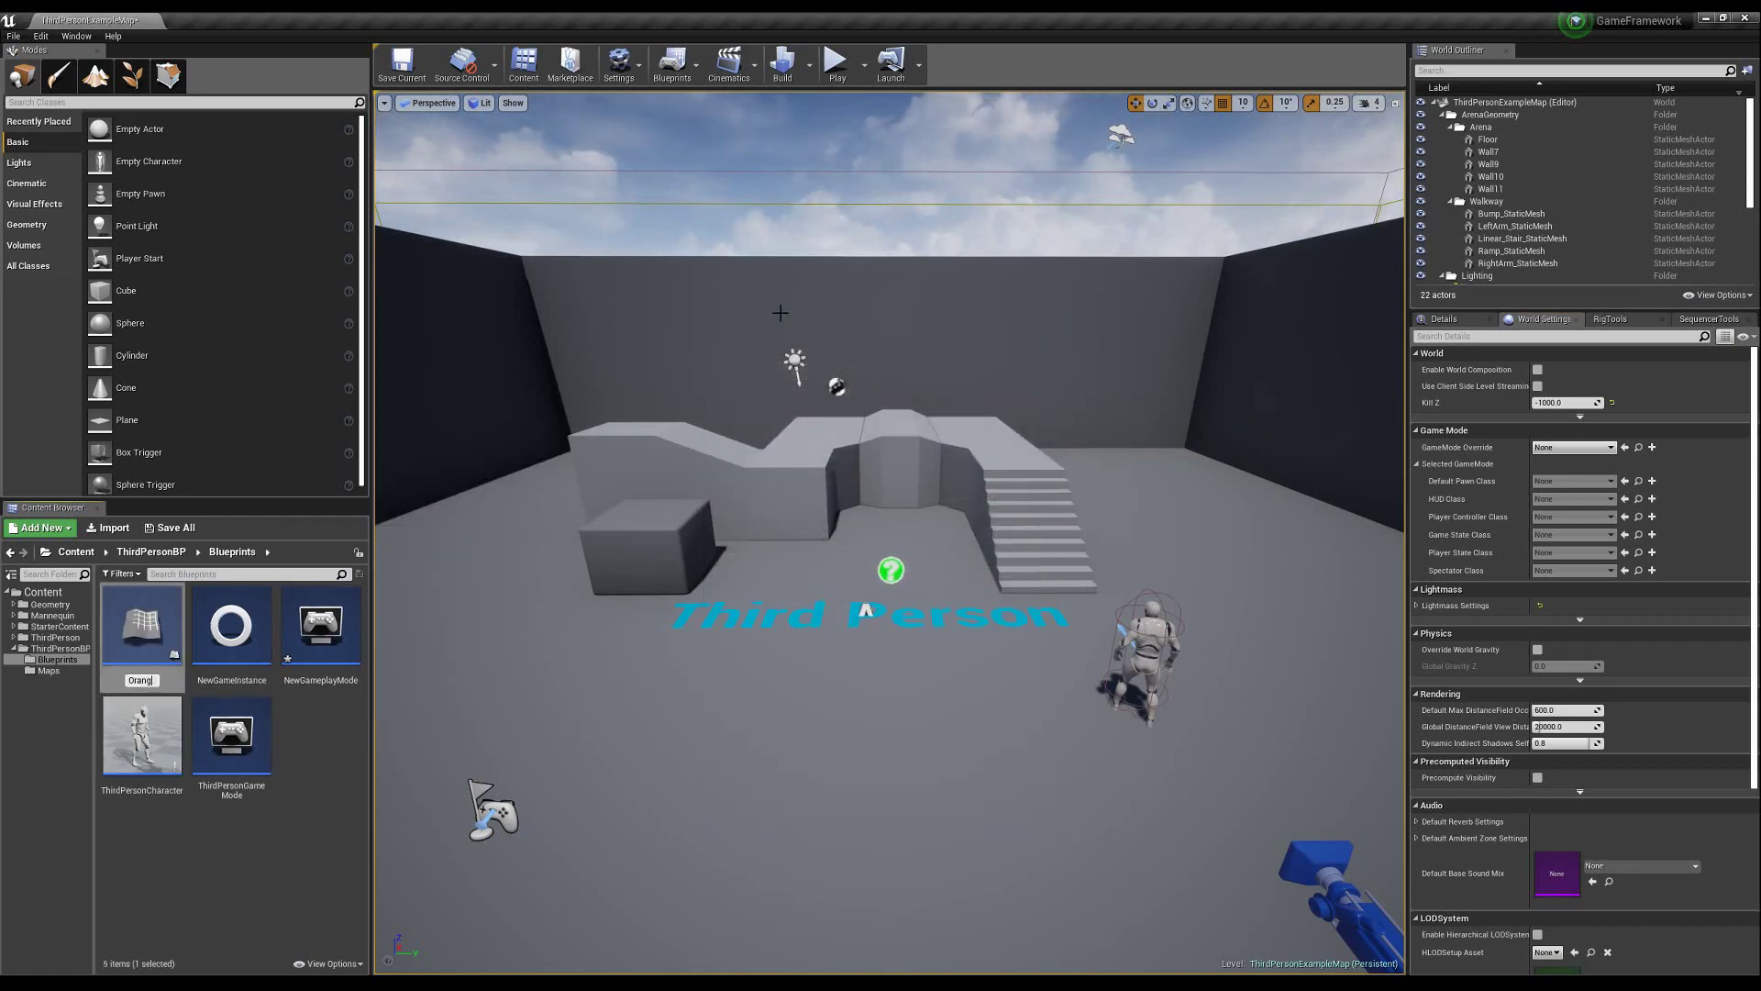
{"action": "type", "text": "FruitClass"}
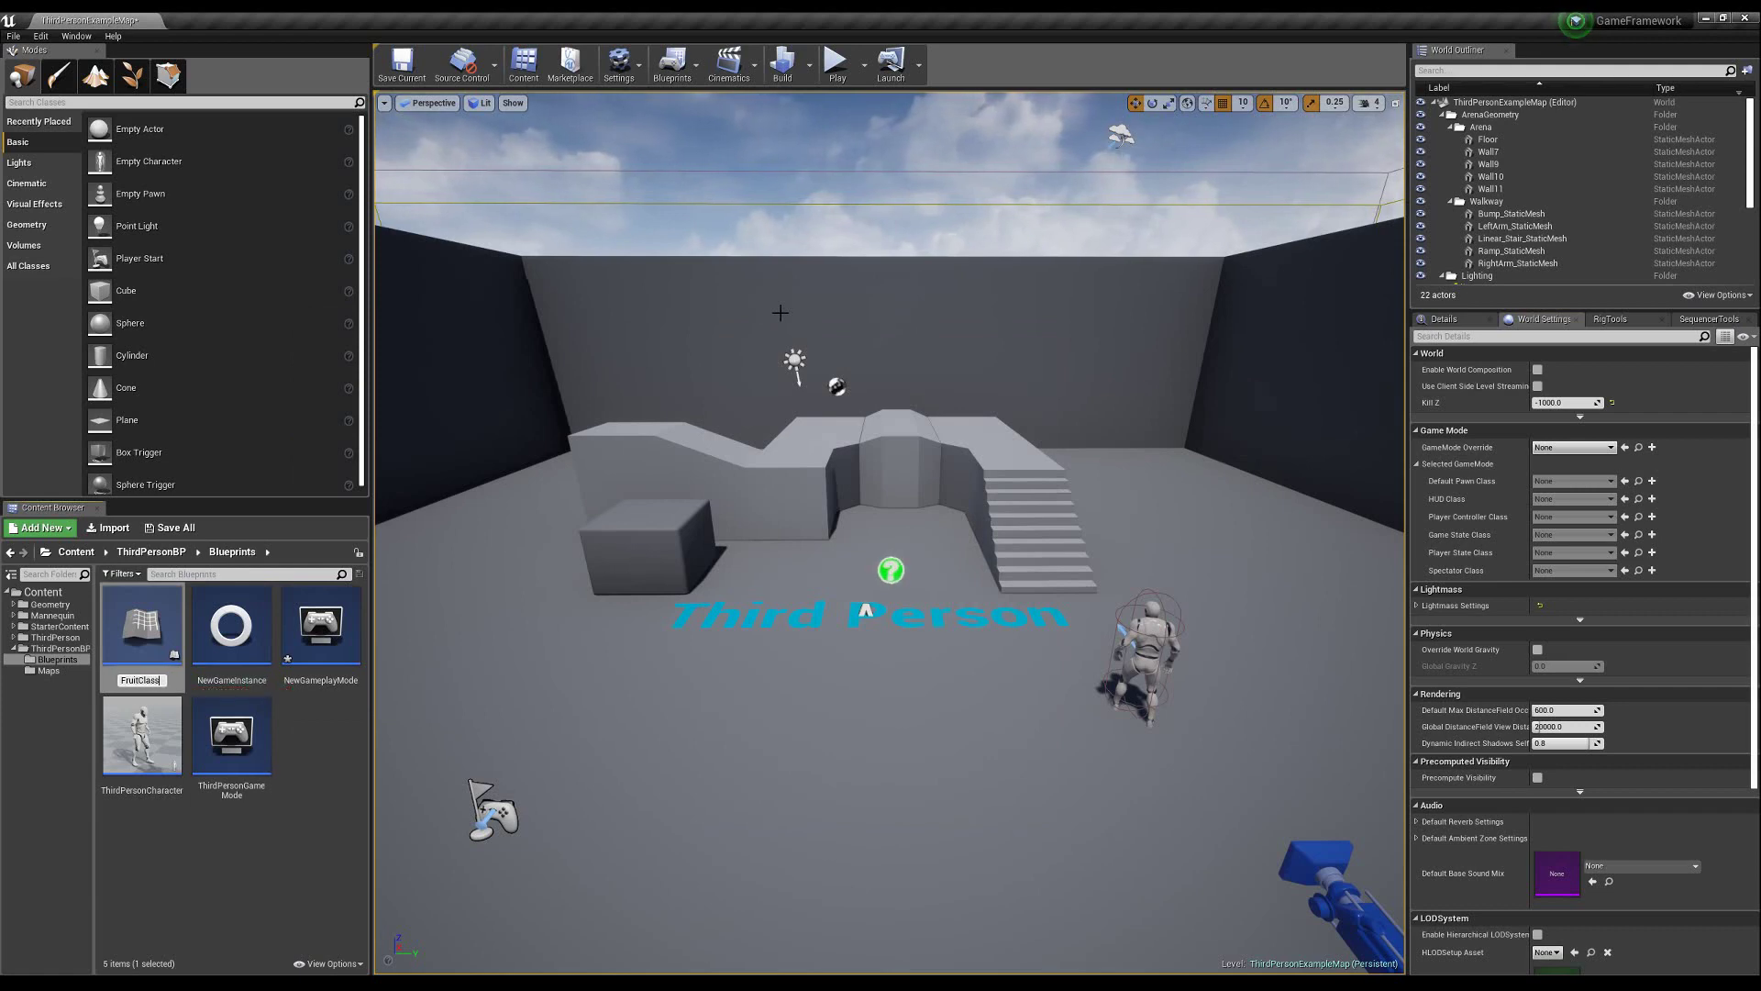
{"action": "key", "text": "Return"}
- Open the FruitClass blueprint and add a Static Mesh component to it
{"action": "double_click", "coordinate": [145, 614]}
{"action": "left_click", "coordinate": [62, 74]}
{"action": "type", "text": "wst"}
{"action": "key", "text": "BackSpace"}
{"action": "key", "text": "BackSpace"}
{"action": "key", "text": "BackSpace"}
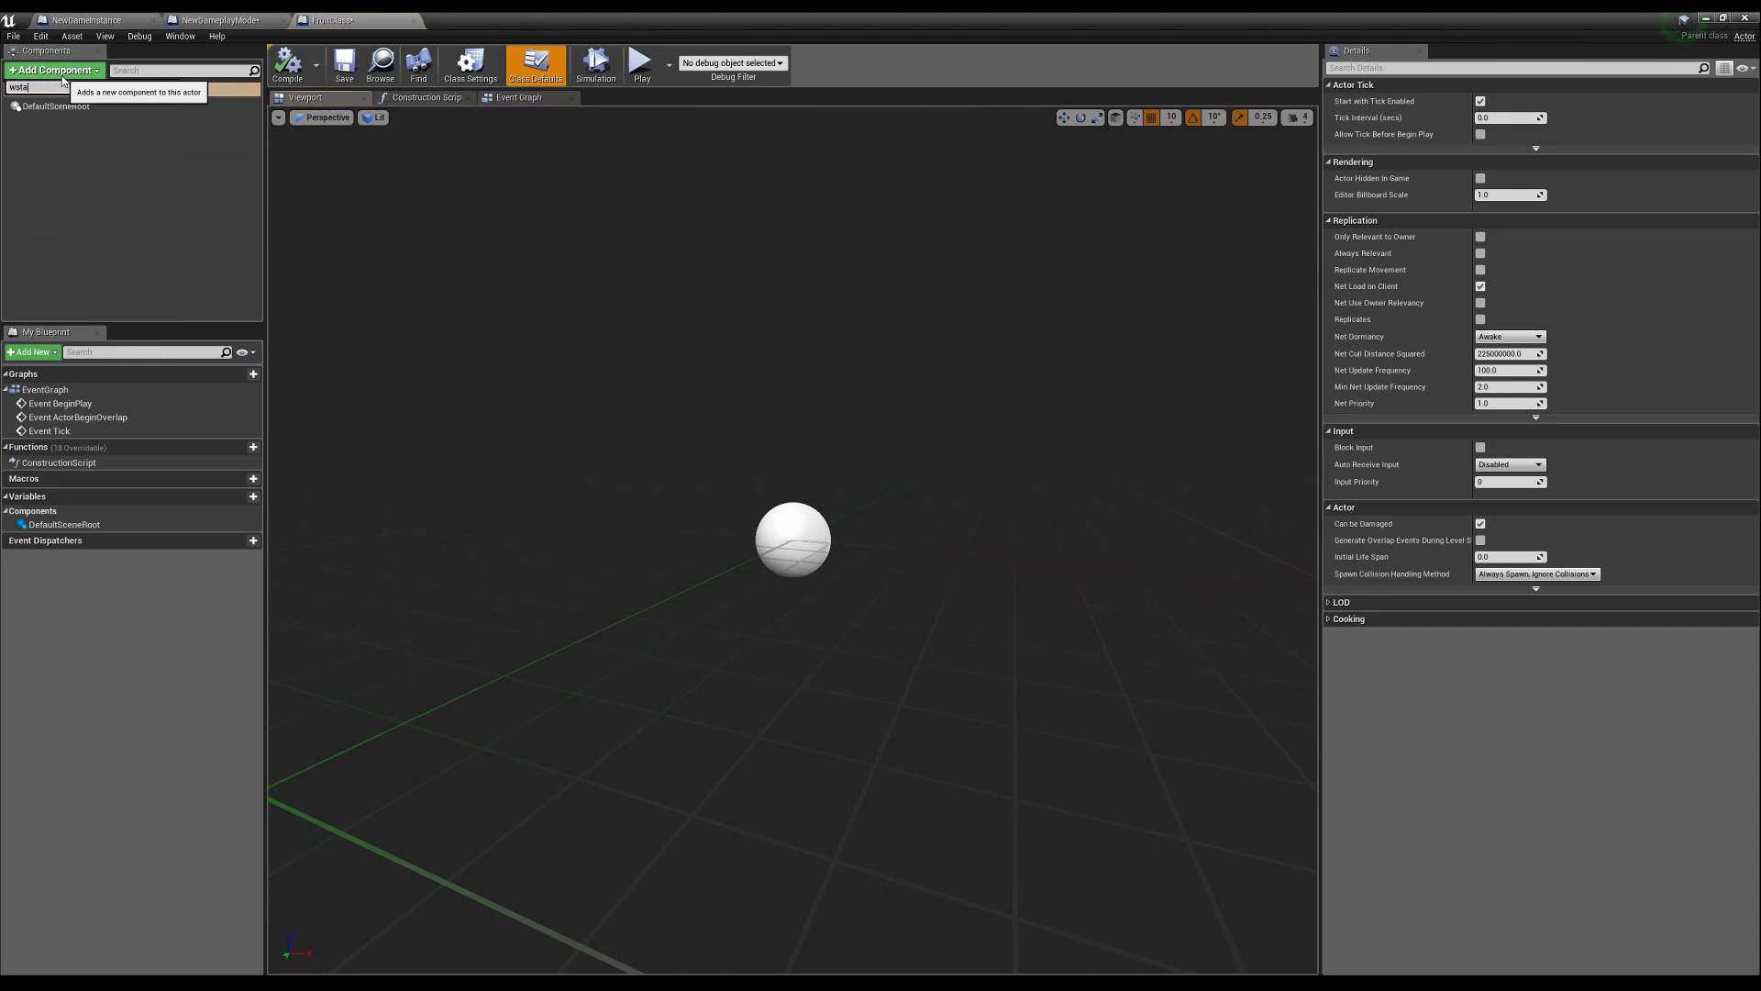
{"action": "type", "text": "static"}
{"action": "left_click", "coordinate": [46, 135]}
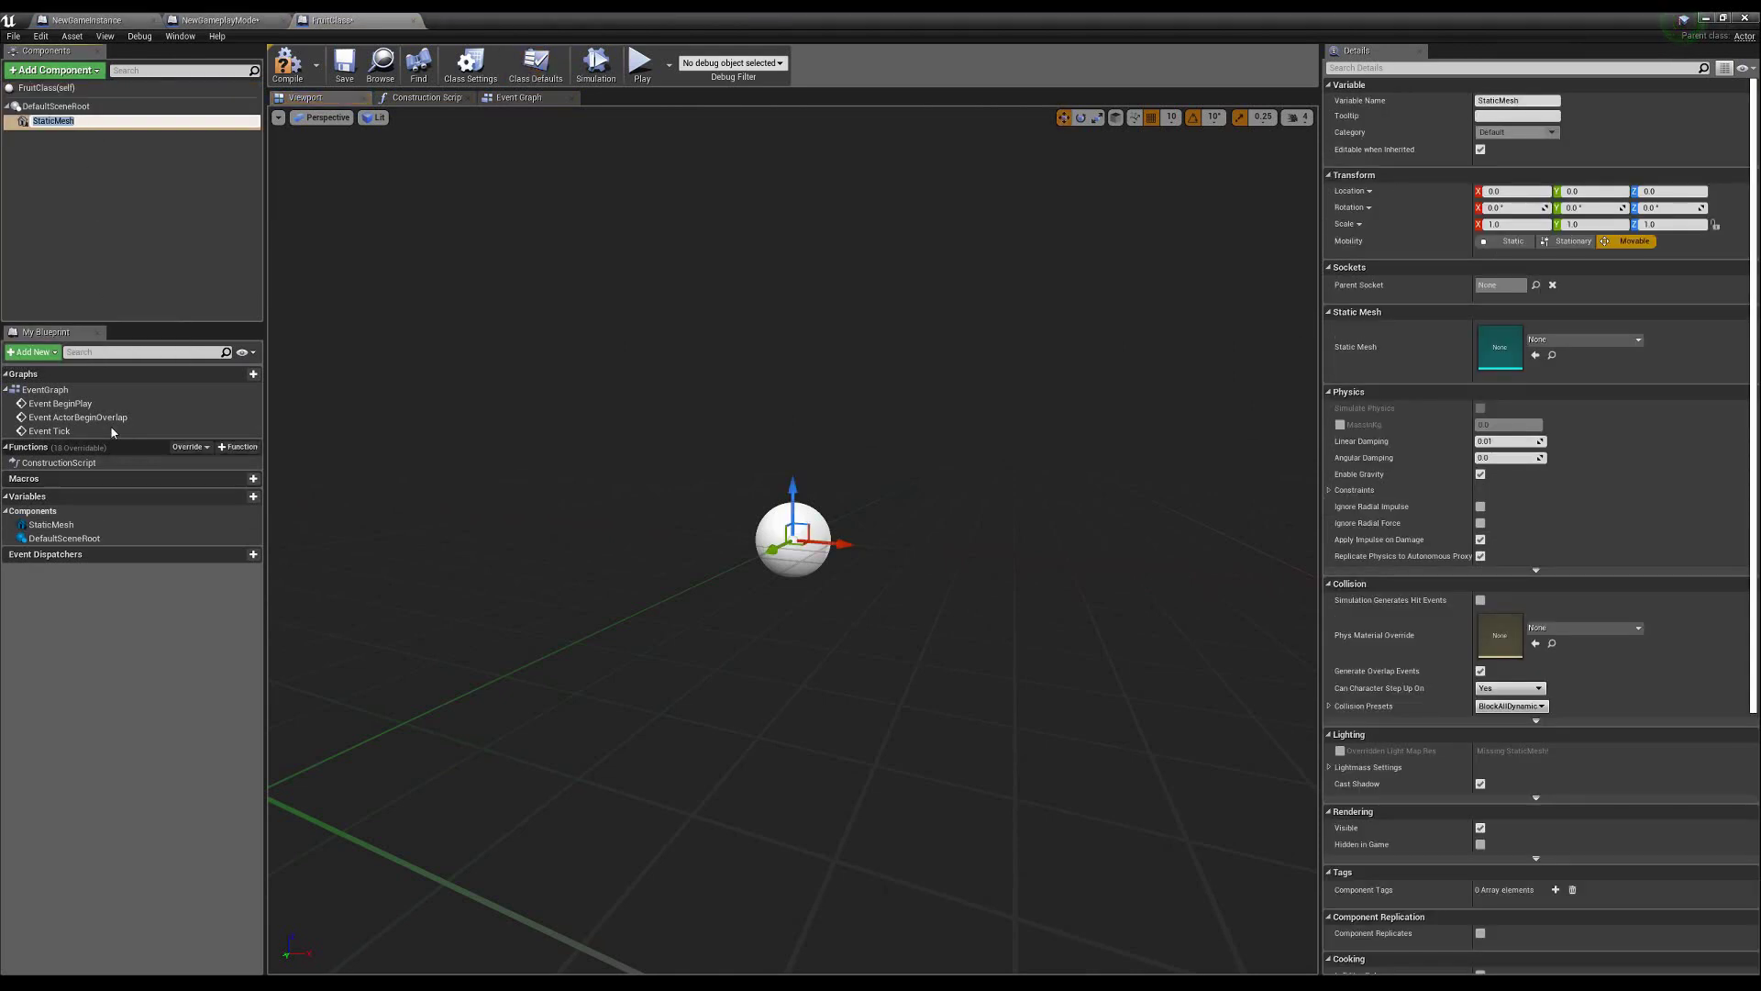
- Add a new variable and a new function with default names to FruitClass, save it, and return to the level editor
{"action": "left_click", "coordinate": [241, 496]}
{"action": "left_click", "coordinate": [253, 446]}
{"action": "key", "text": "Return"}
{"action": "left_click", "coordinate": [345, 64]}
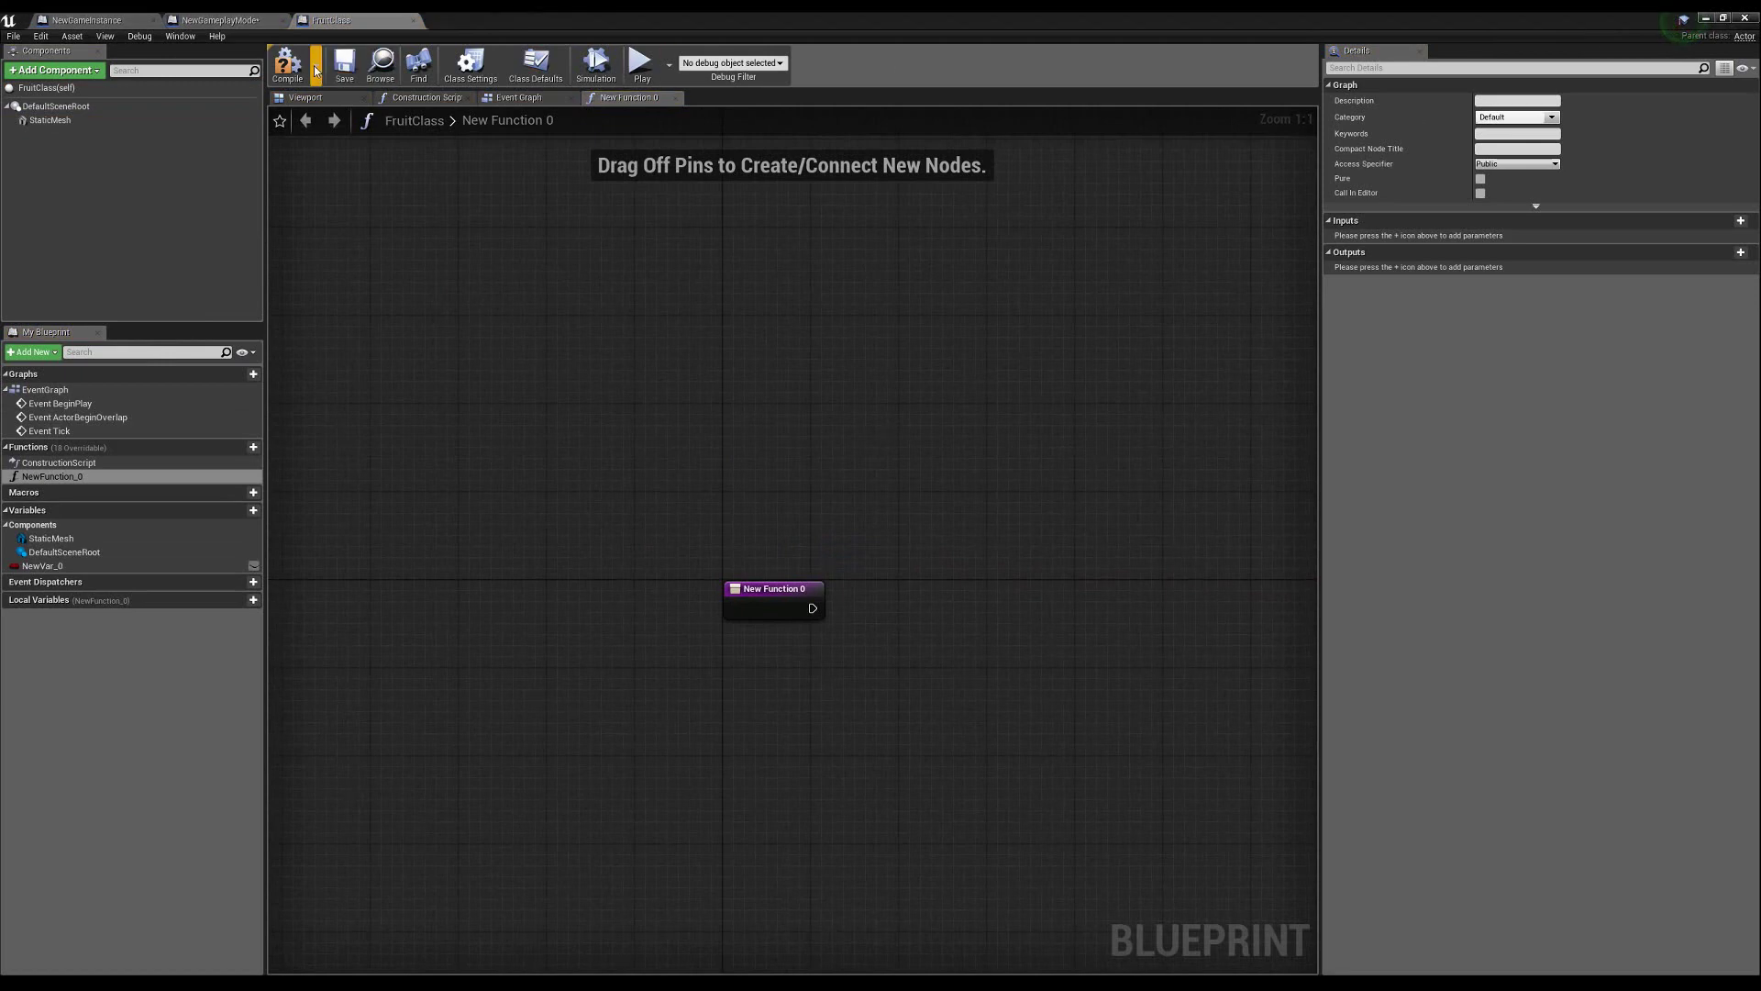
{"action": "left_click", "coordinate": [1708, 17]}
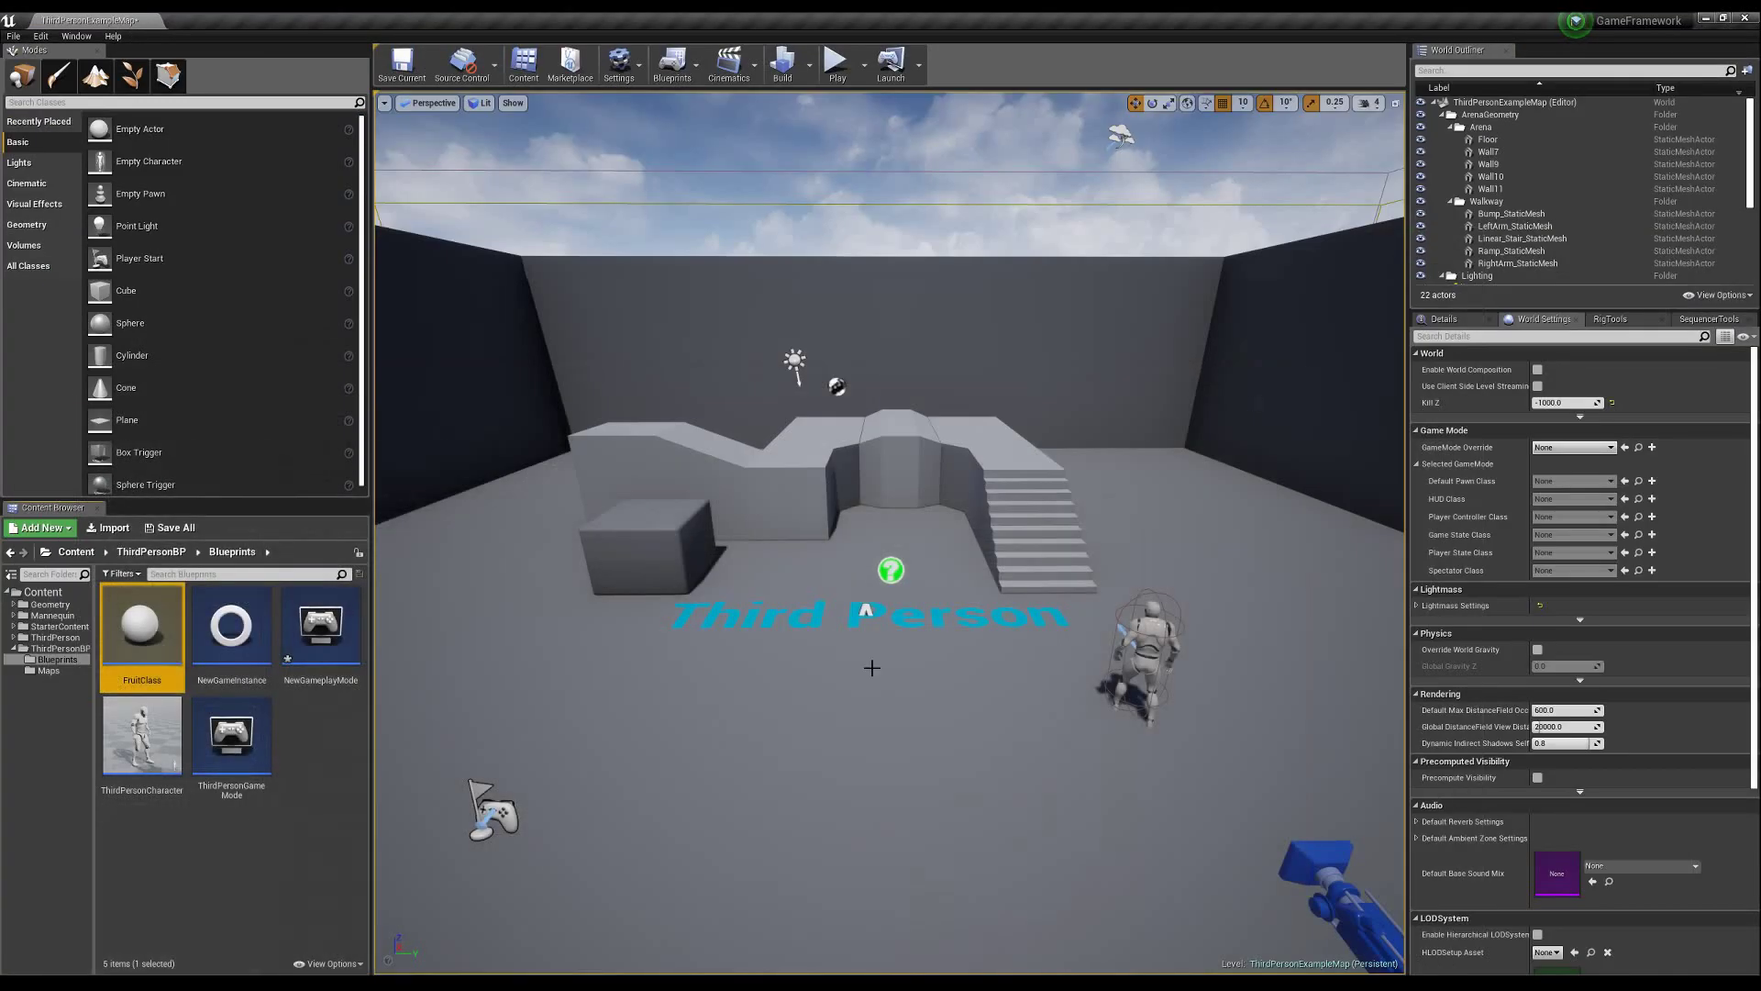
- Switch to the Notepad notes and highlight the Class and object instance lines to point out how they relate
{"action": "right_click_drag", "start_coordinate": [388, 726], "coordinate": [648, 637]}
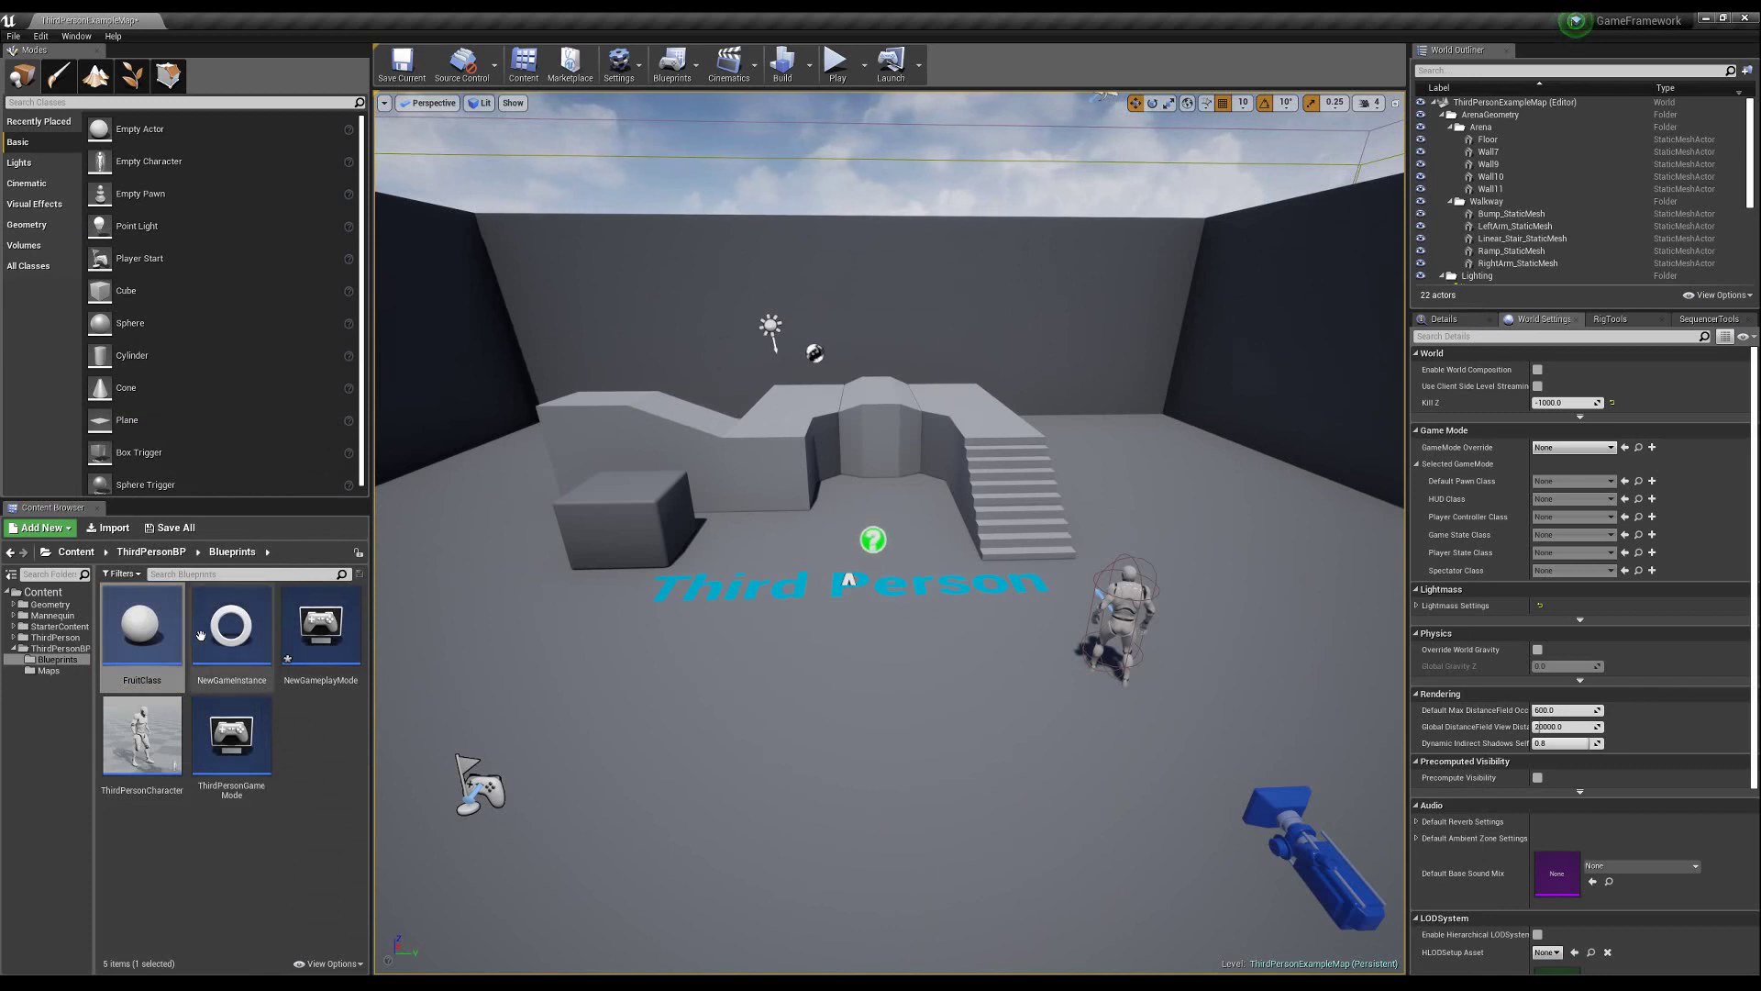
{"action": "key", "text": "alt+Tab"}
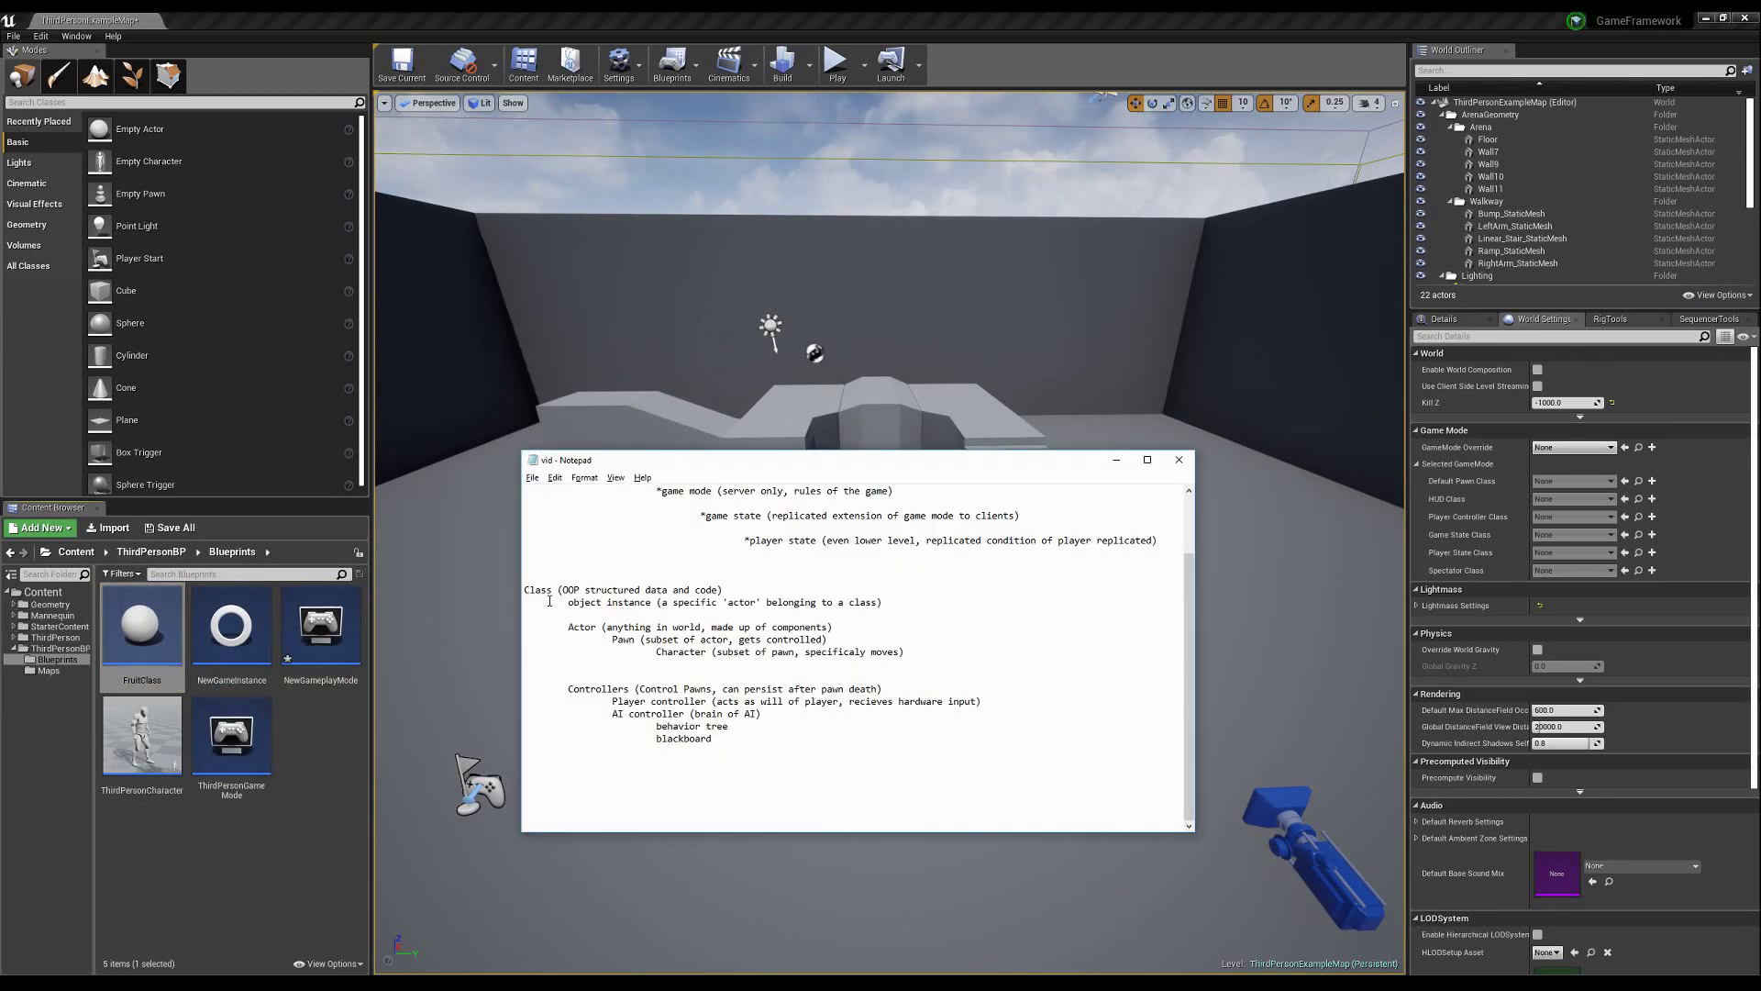
{"action": "left_click_drag", "start_coordinate": [528, 590], "coordinate": [721, 590]}
{"action": "left_click_drag", "start_coordinate": [567, 602], "coordinate": [652, 603]}
{"action": "left_click", "coordinate": [664, 605]}
{"action": "left_click_drag", "start_coordinate": [730, 602], "coordinate": [761, 603]}
{"action": "left_click", "coordinate": [761, 602]}
{"action": "double_click", "coordinate": [532, 589]}
{"action": "left_click", "coordinate": [340, 826]}
- Open the level blueprint and add a Spawn Actor from Class node to its event graph
{"action": "scroll", "coordinate": [461, 650], "scroll_direction": "up", "scroll_amount": 2}
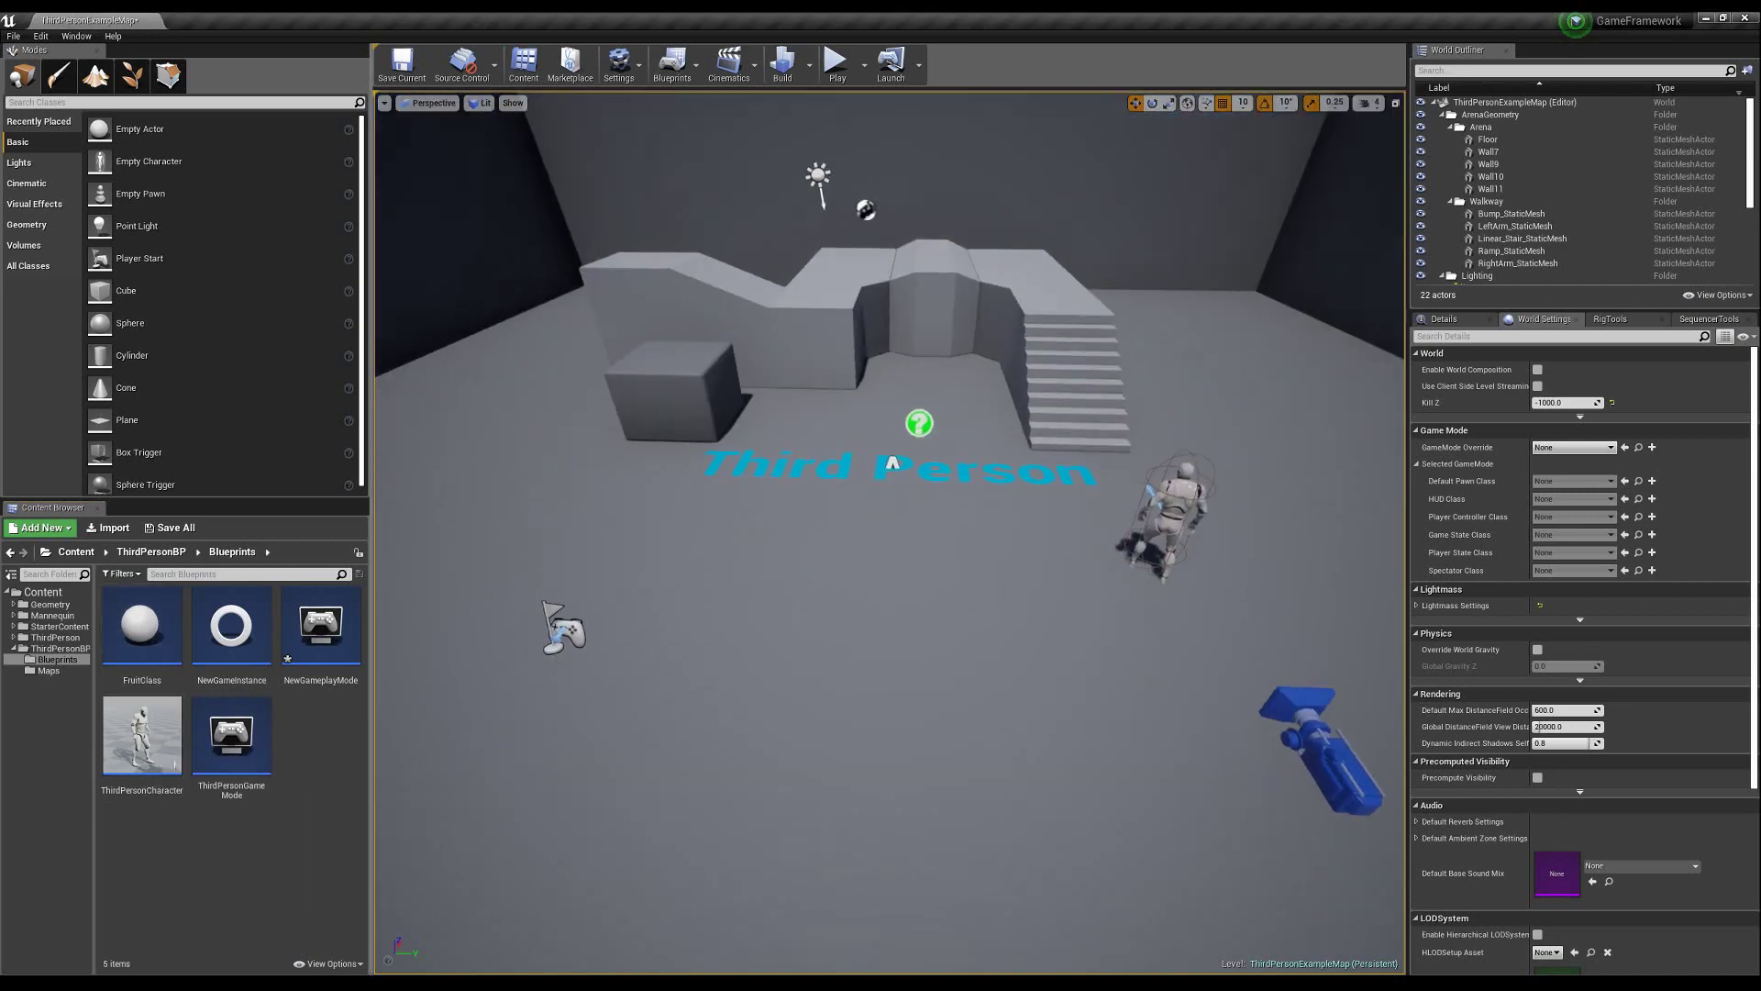
{"action": "scroll", "coordinate": [460, 650], "scroll_direction": "down", "scroll_amount": 2}
{"action": "left_click", "coordinate": [143, 629]}
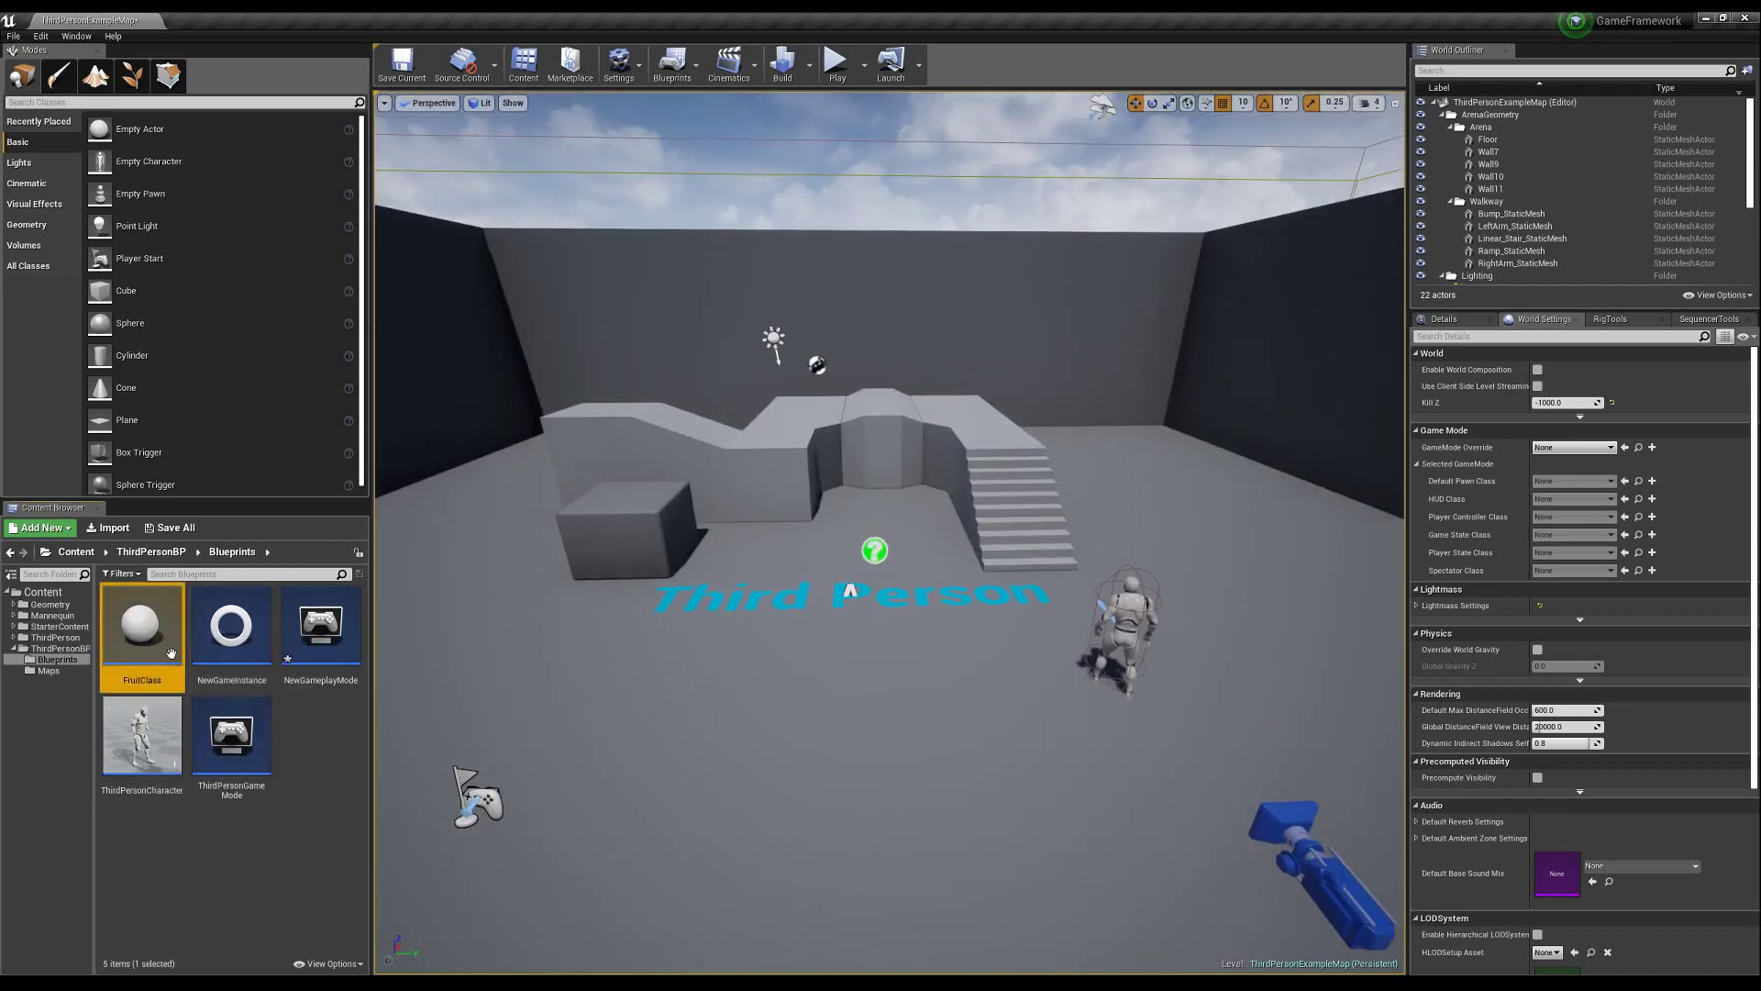
{"action": "left_click", "coordinate": [672, 64]}
{"action": "left_click", "coordinate": [718, 183]}
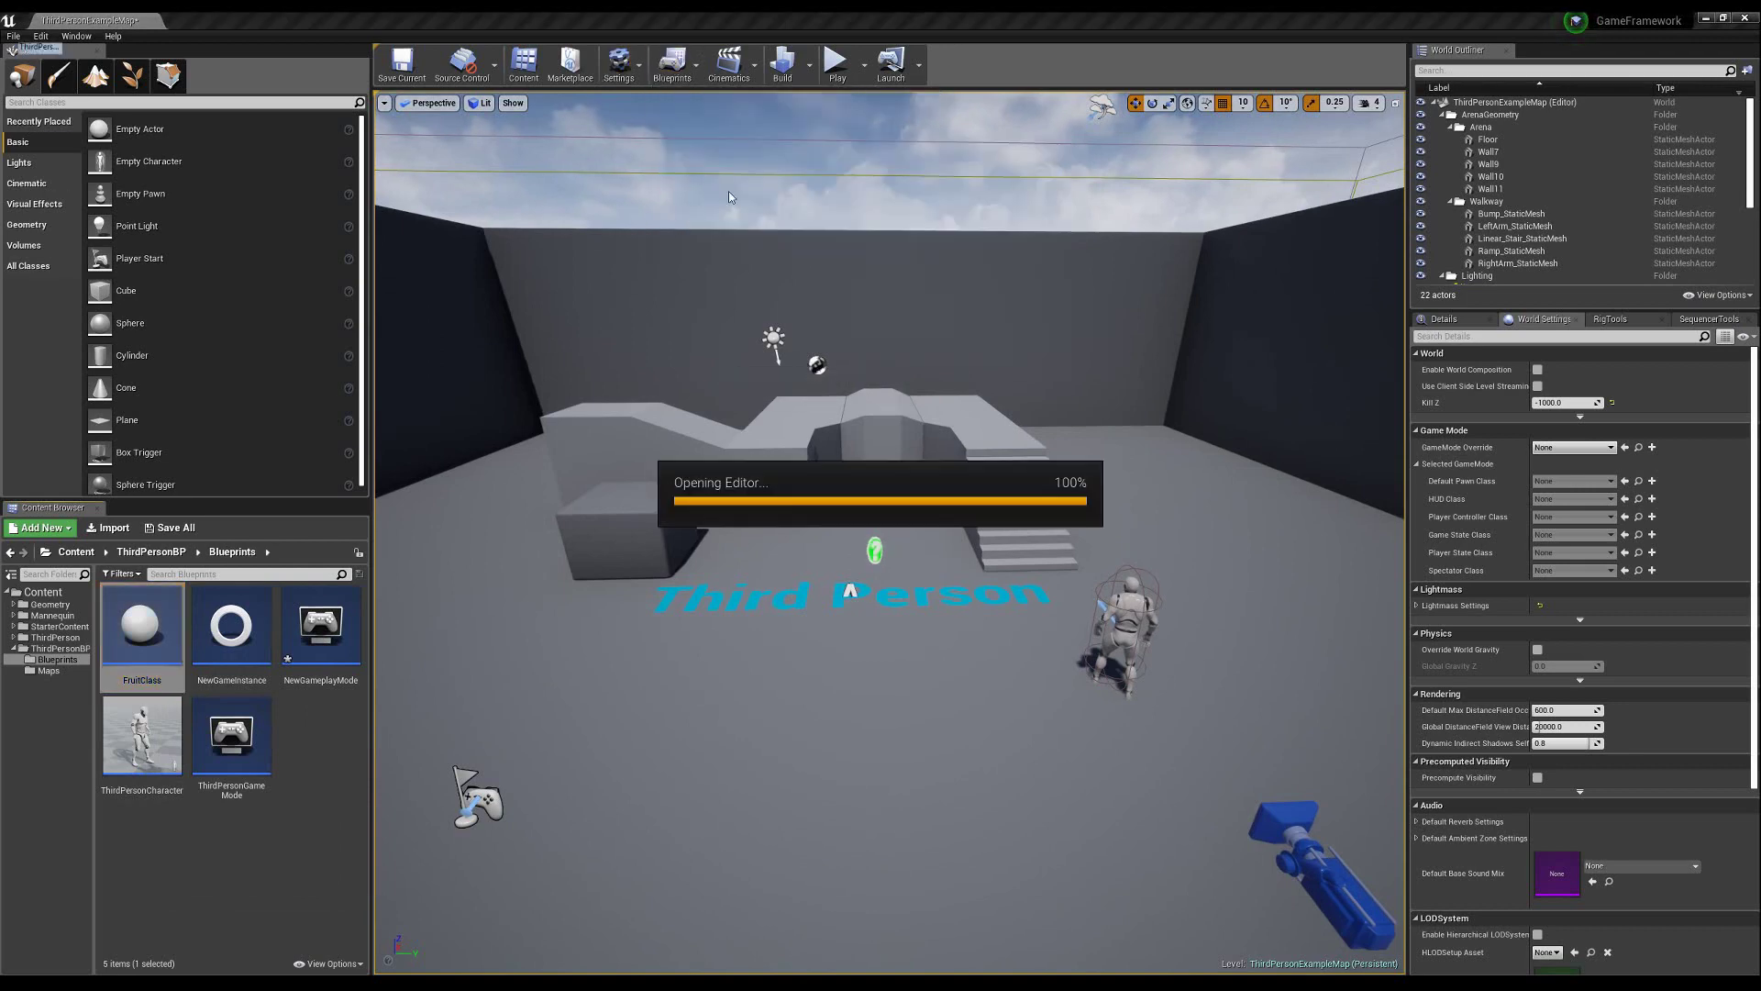
{"action": "right_click", "coordinate": [710, 373]}
{"action": "type", "text": "crea"}
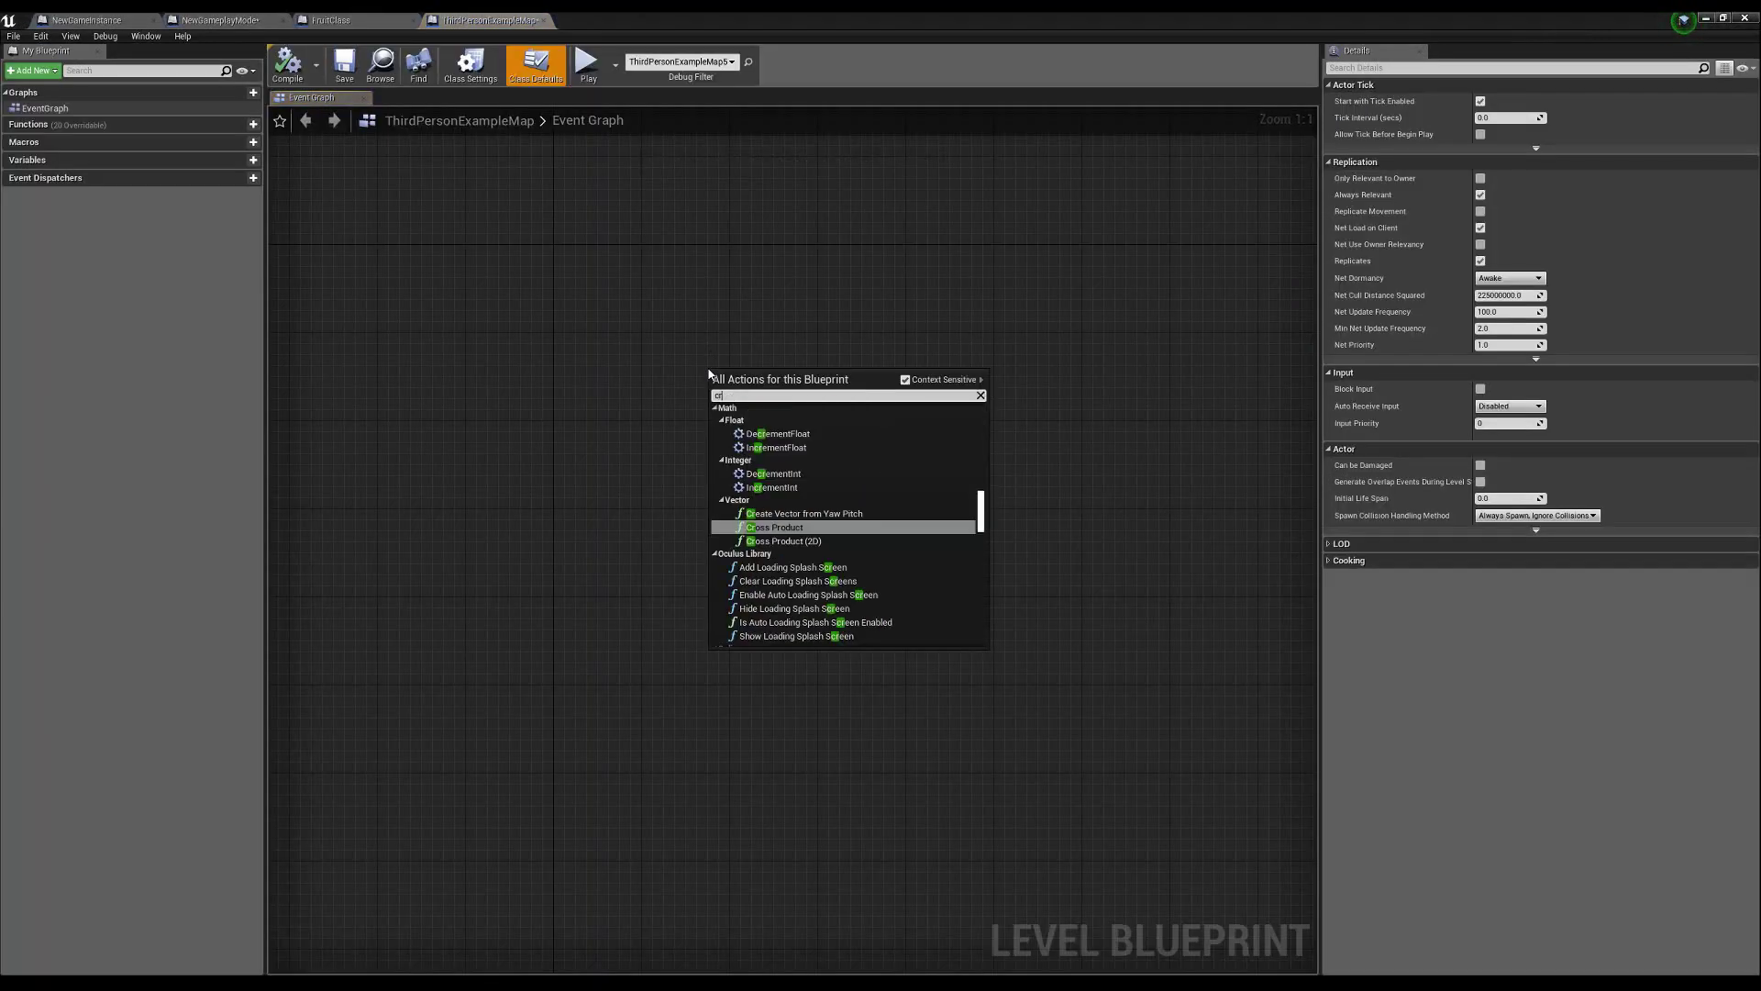
{"action": "key", "text": "BackSpace"}
{"action": "key", "text": "BackSpace"}
{"action": "key", "text": "BackSpace"}
{"action": "key", "text": "BackSpace"}
{"action": "type", "text": "spawn acto"}
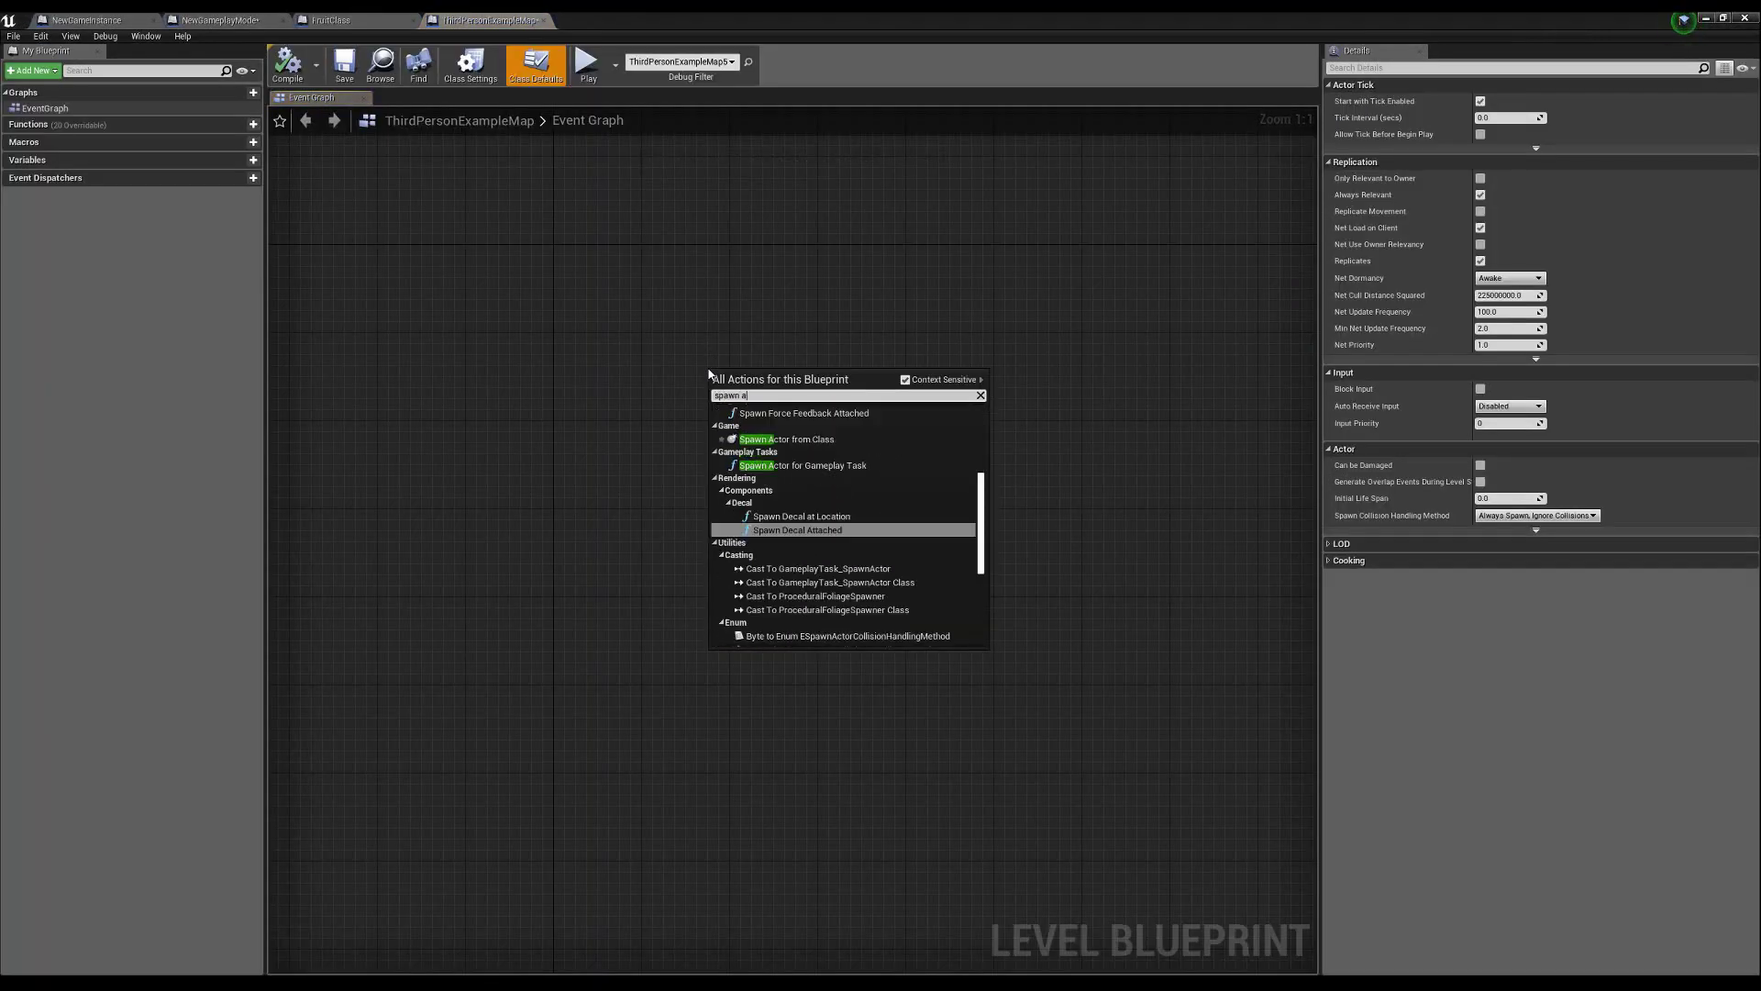
{"action": "key", "text": "Return"}
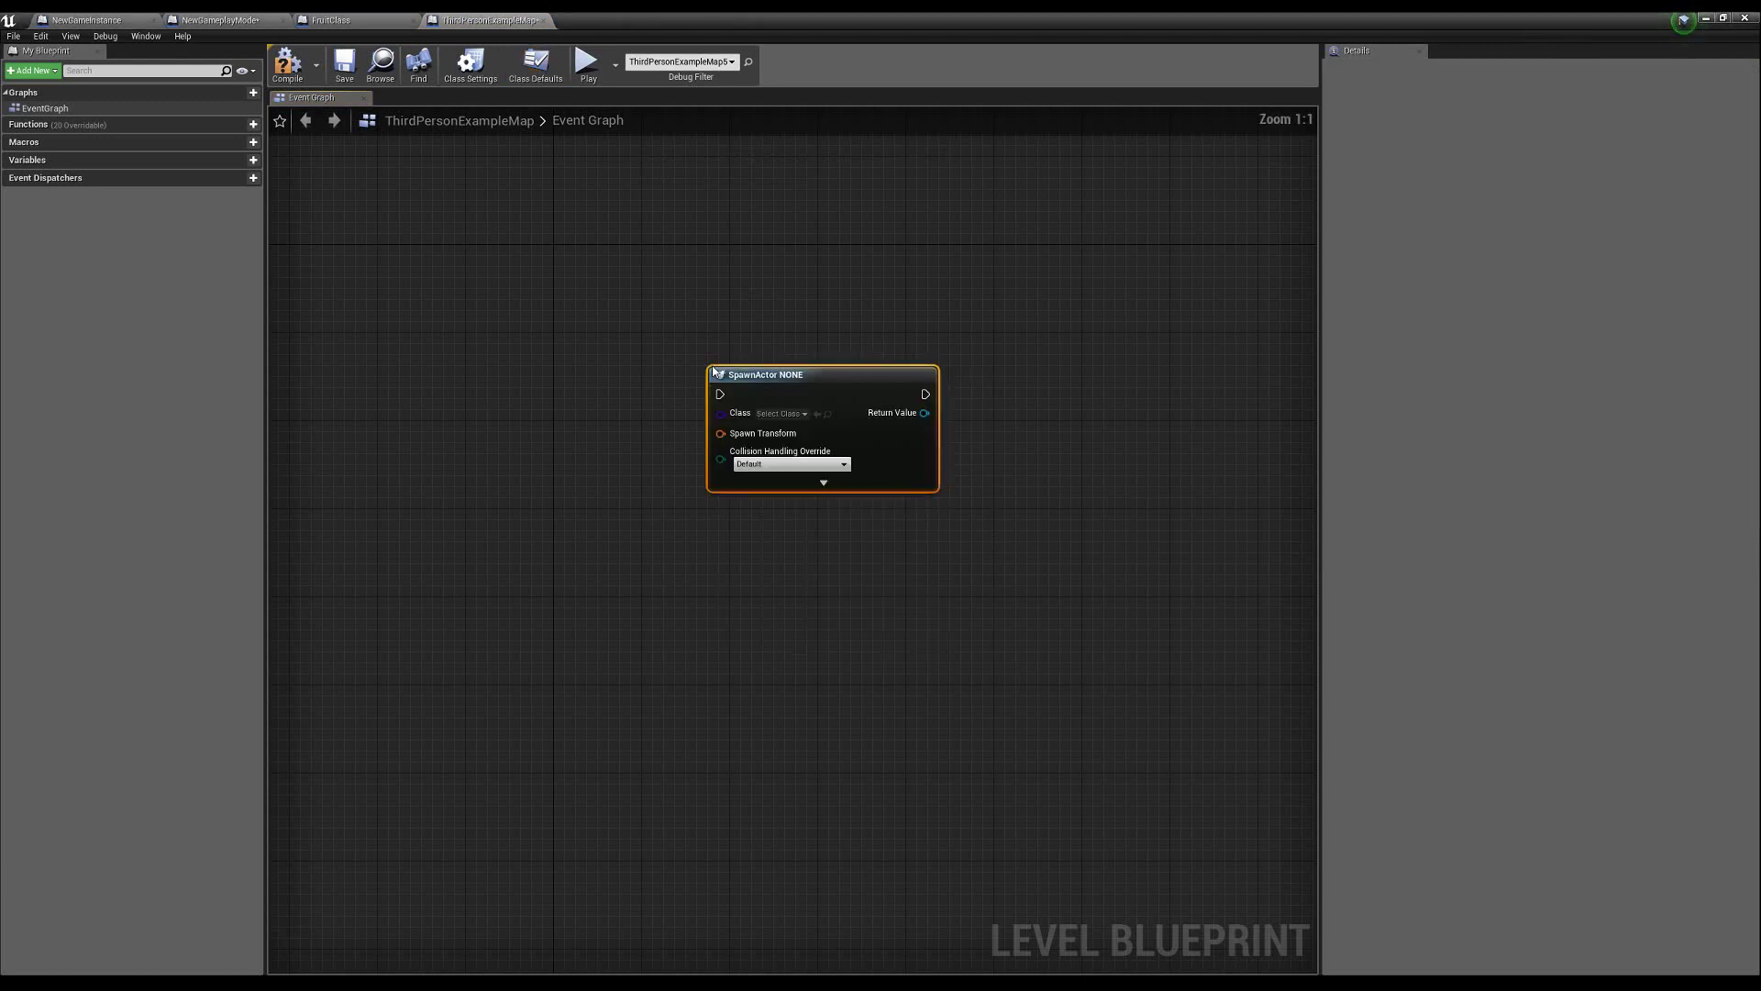
- Set the SpawnActor node's class to FruitClass
{"action": "right_click_drag", "start_coordinate": [784, 288], "coordinate": [794, 382]}
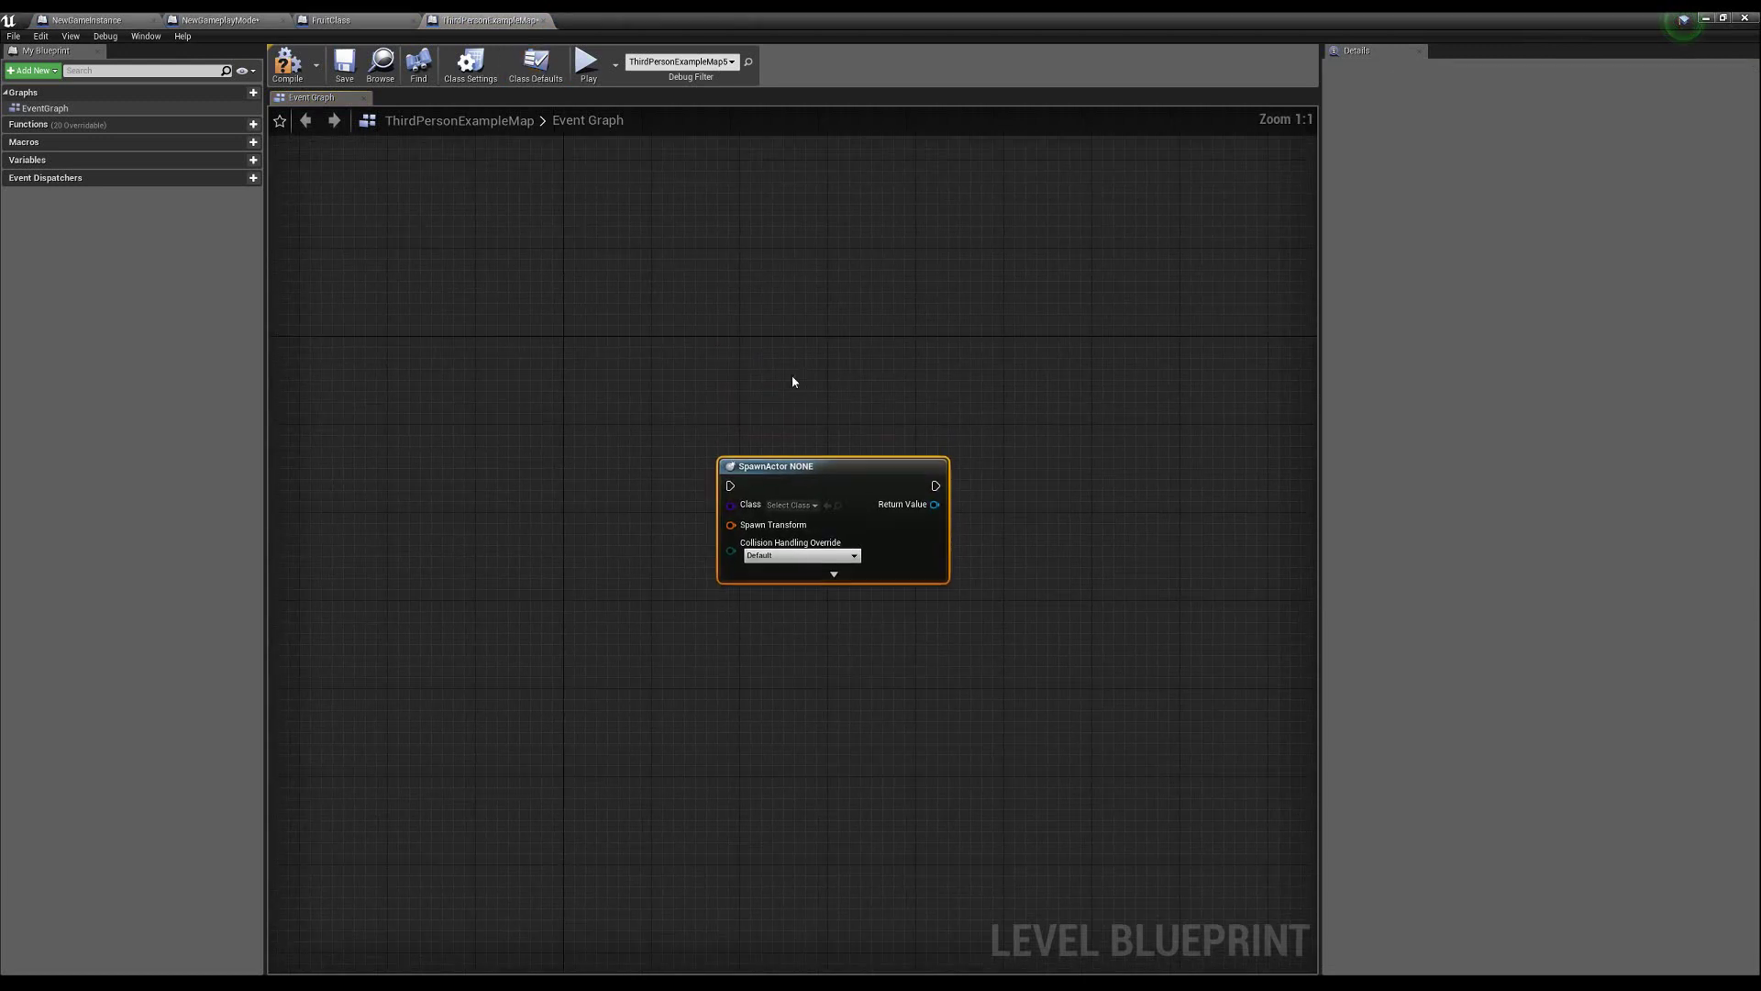
{"action": "left_click", "coordinate": [782, 507]}
{"action": "type", "text": "orange"}
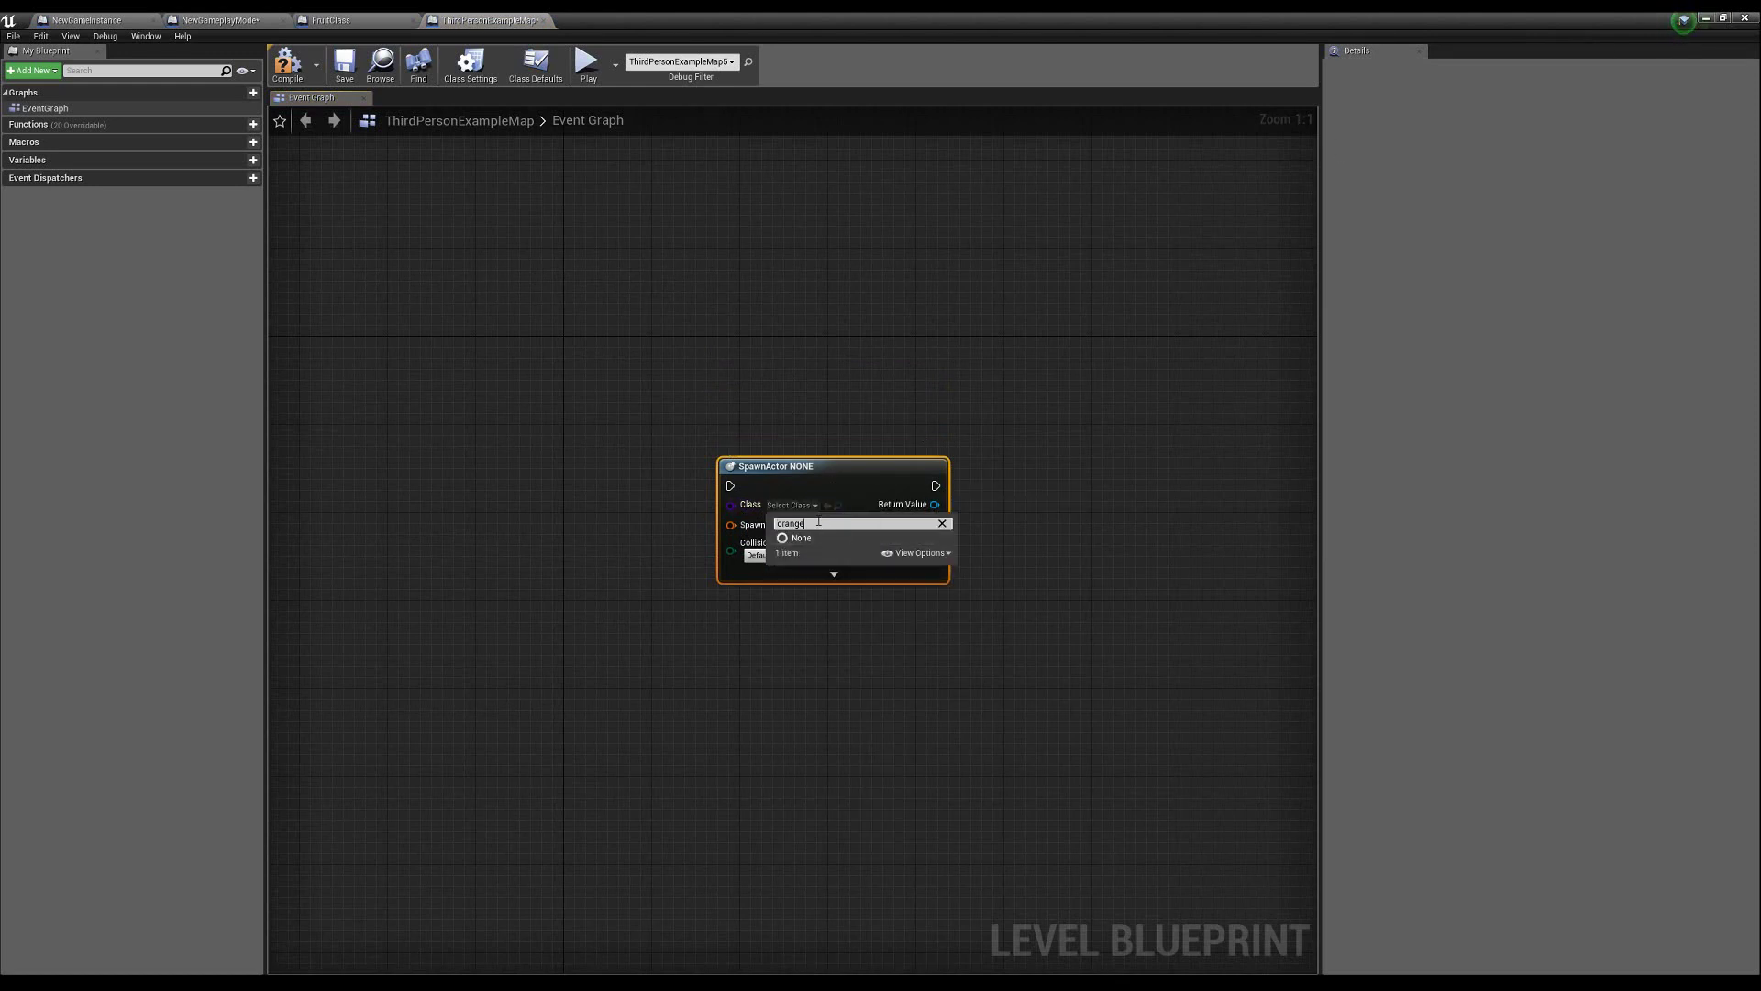
{"action": "key", "text": "BackSpace"}
{"action": "key", "text": "BackSpace"}
{"action": "key", "text": "BackSpace"}
{"action": "key", "text": "BackSpace"}
{"action": "key", "text": "BackSpace"}
{"action": "key", "text": "BackSpace"}
{"action": "type", "text": "fru"}
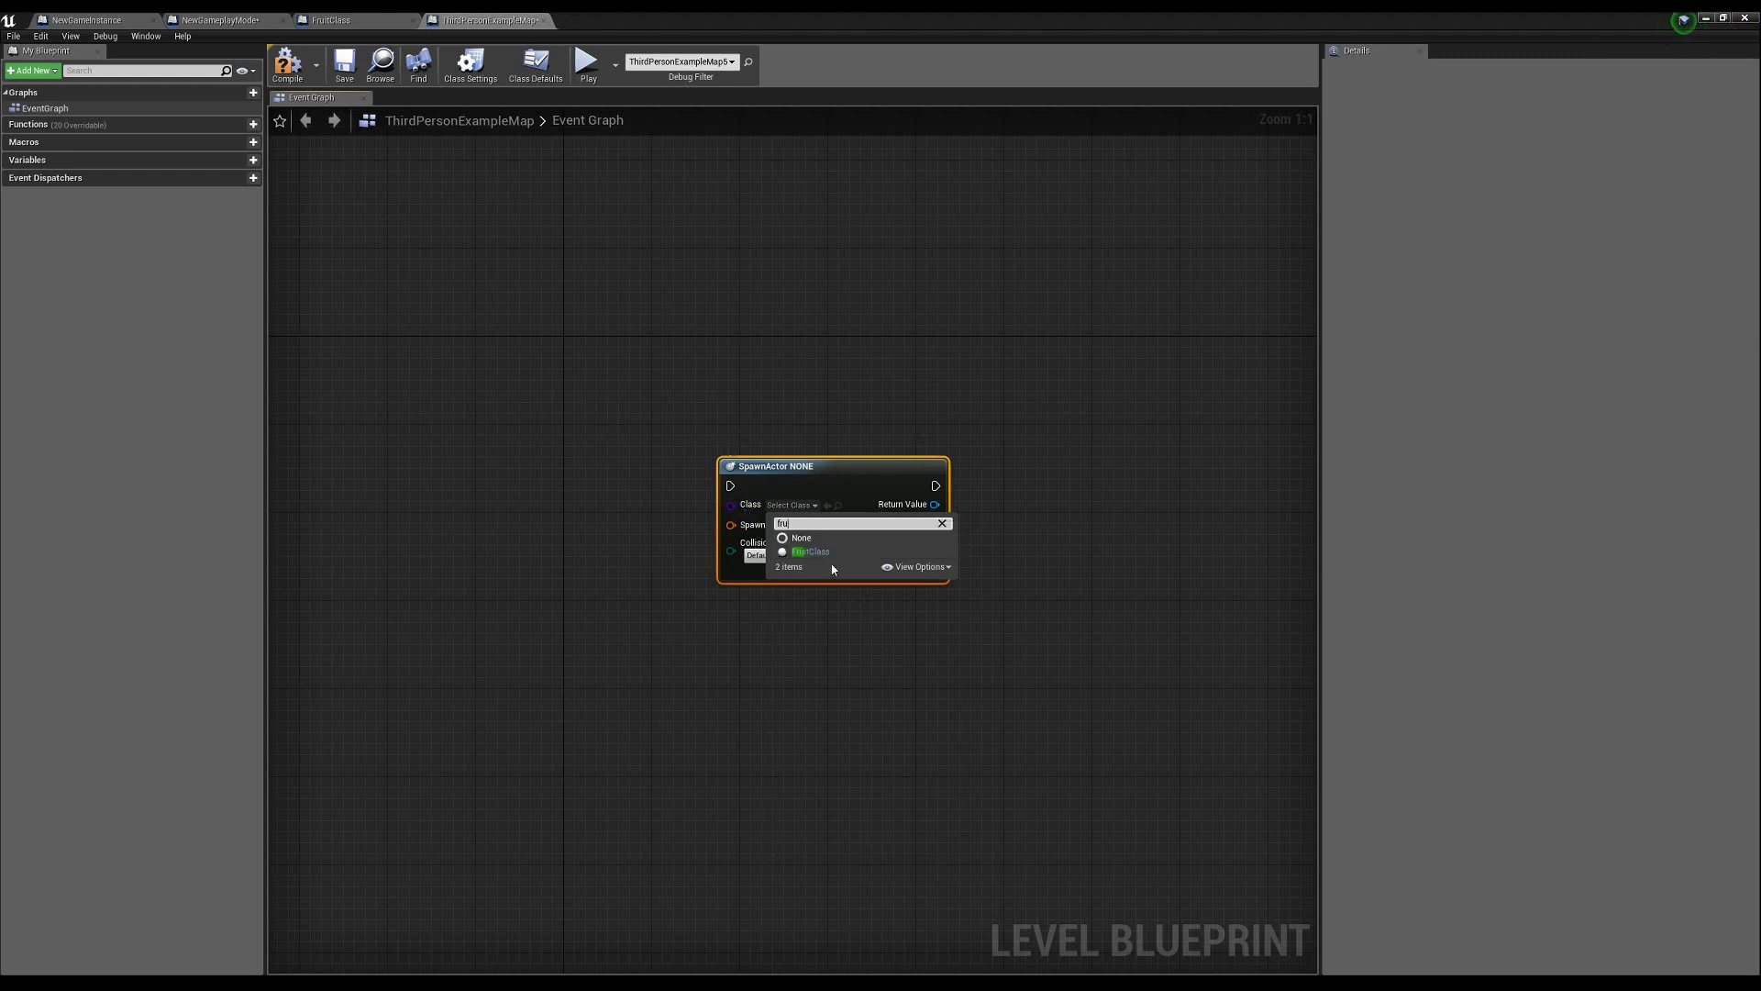
{"action": "left_click", "coordinate": [825, 557]}
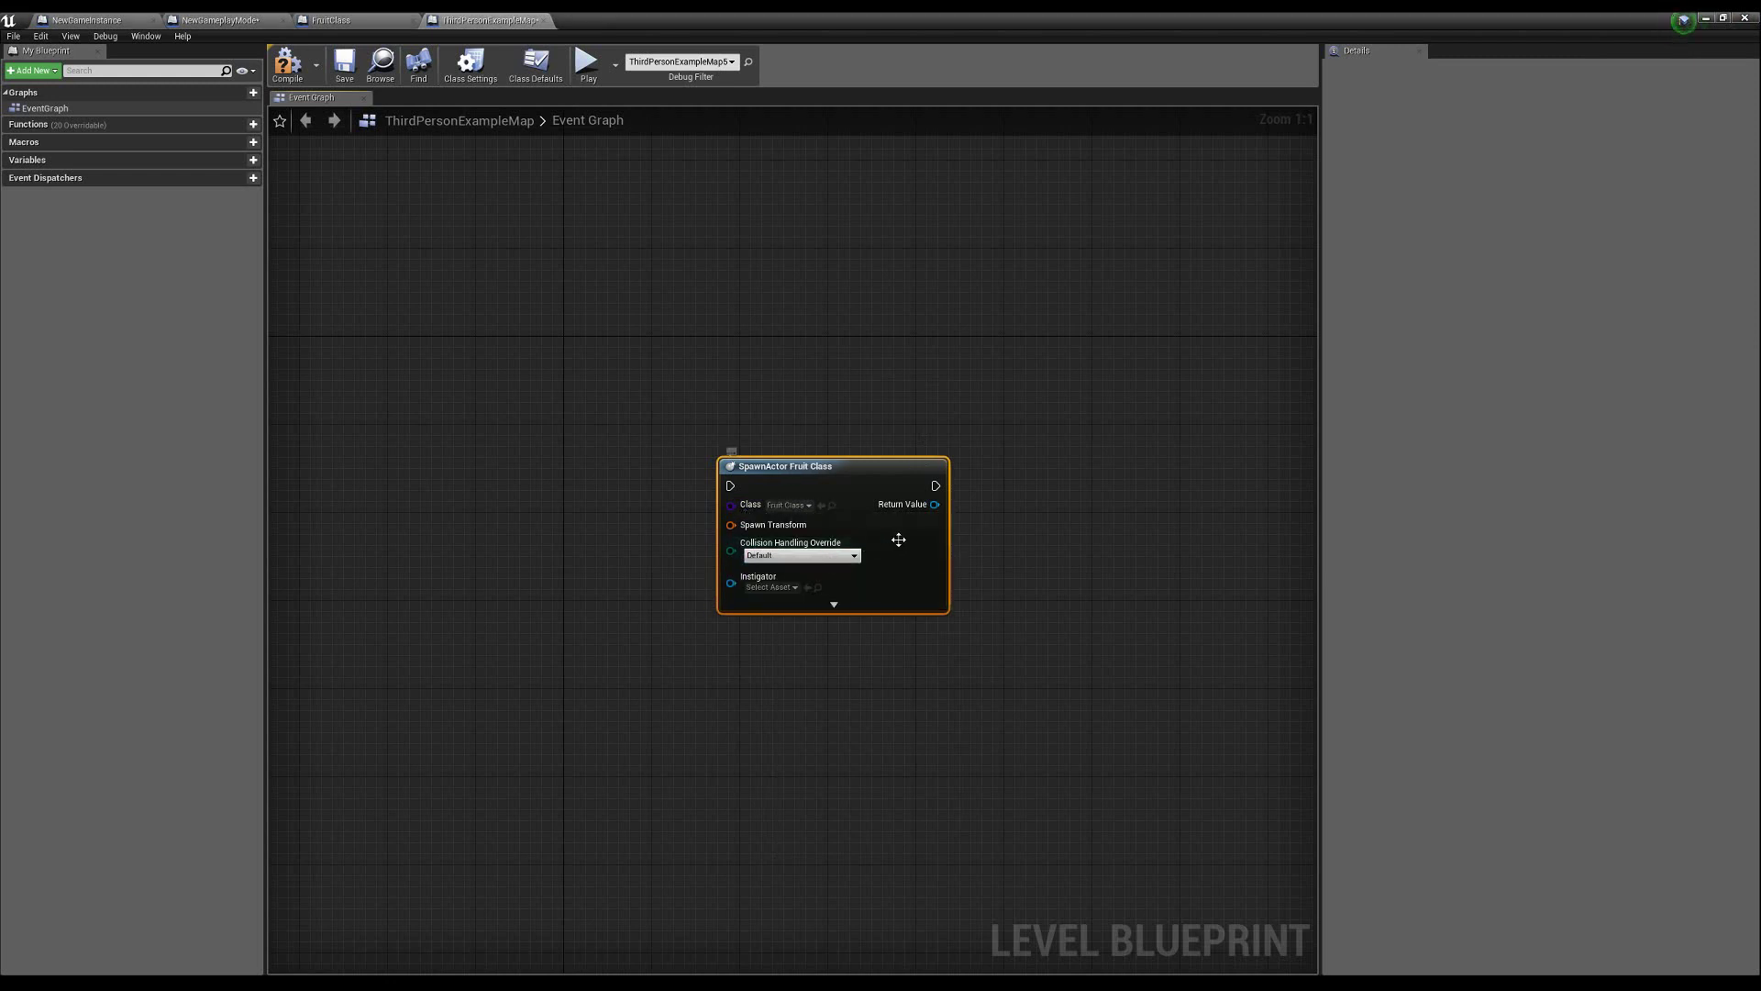
- Point out the SpawnActor node's Return Value output as the object reference, then return to the level editor
{"action": "right_click_drag", "start_coordinate": [896, 538], "coordinate": [835, 538]}
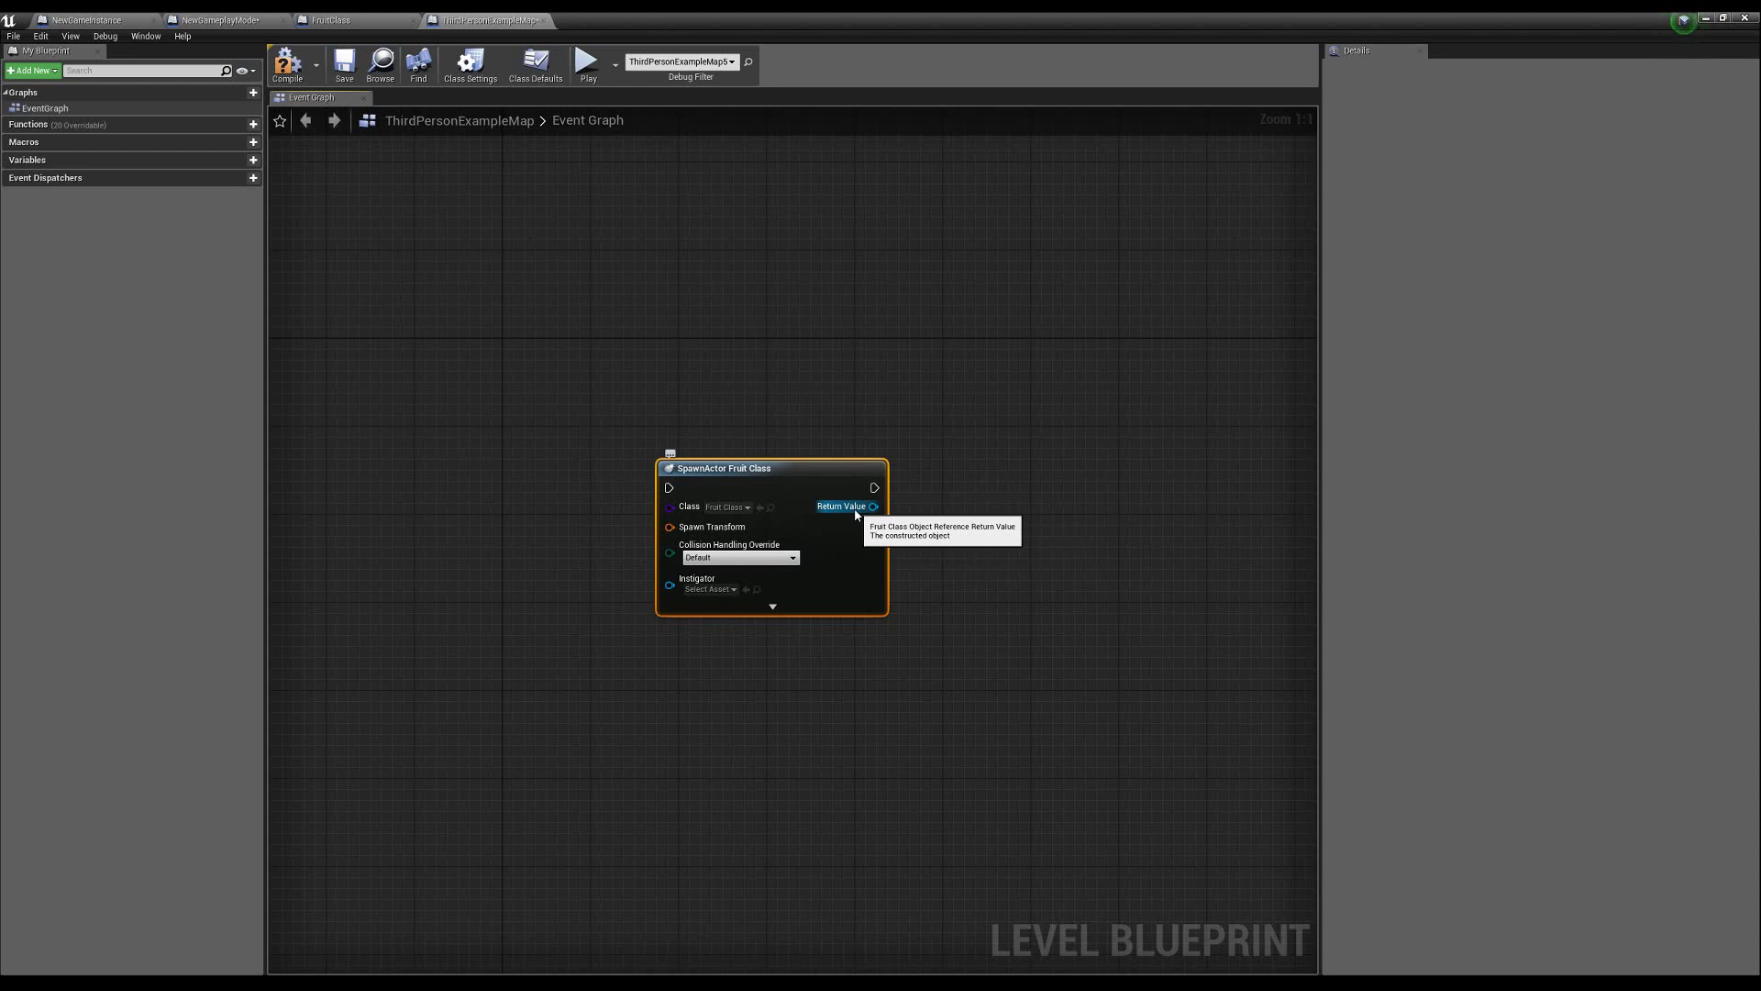
{"action": "left_click_drag", "start_coordinate": [873, 506], "coordinate": [1043, 505]}
{"action": "left_click", "coordinate": [998, 461]}
{"action": "left_click_drag", "start_coordinate": [874, 507], "coordinate": [961, 515]}
{"action": "left_click", "coordinate": [945, 439]}
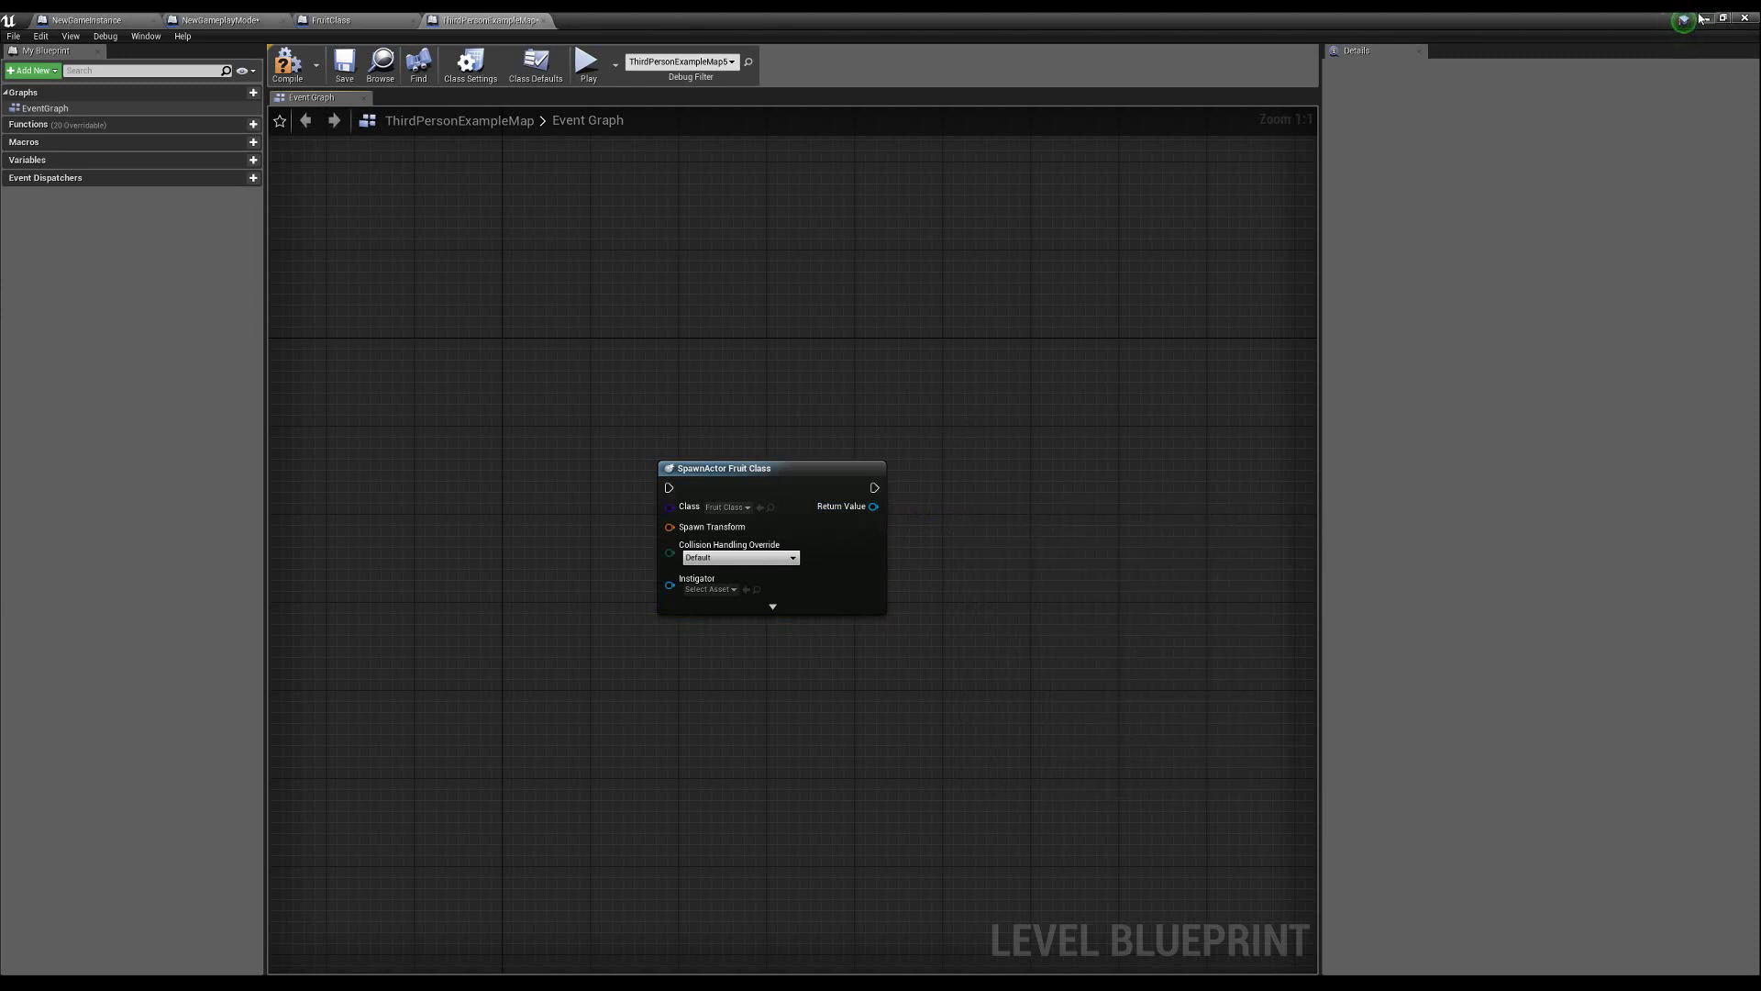
{"action": "left_click", "coordinate": [1704, 18]}
- Duplicate the ThirdPersonCharacter in the level, placing the copy beside the original near the Third Person text
{"action": "left_click_drag", "start_coordinate": [963, 529], "coordinate": [959, 595]}
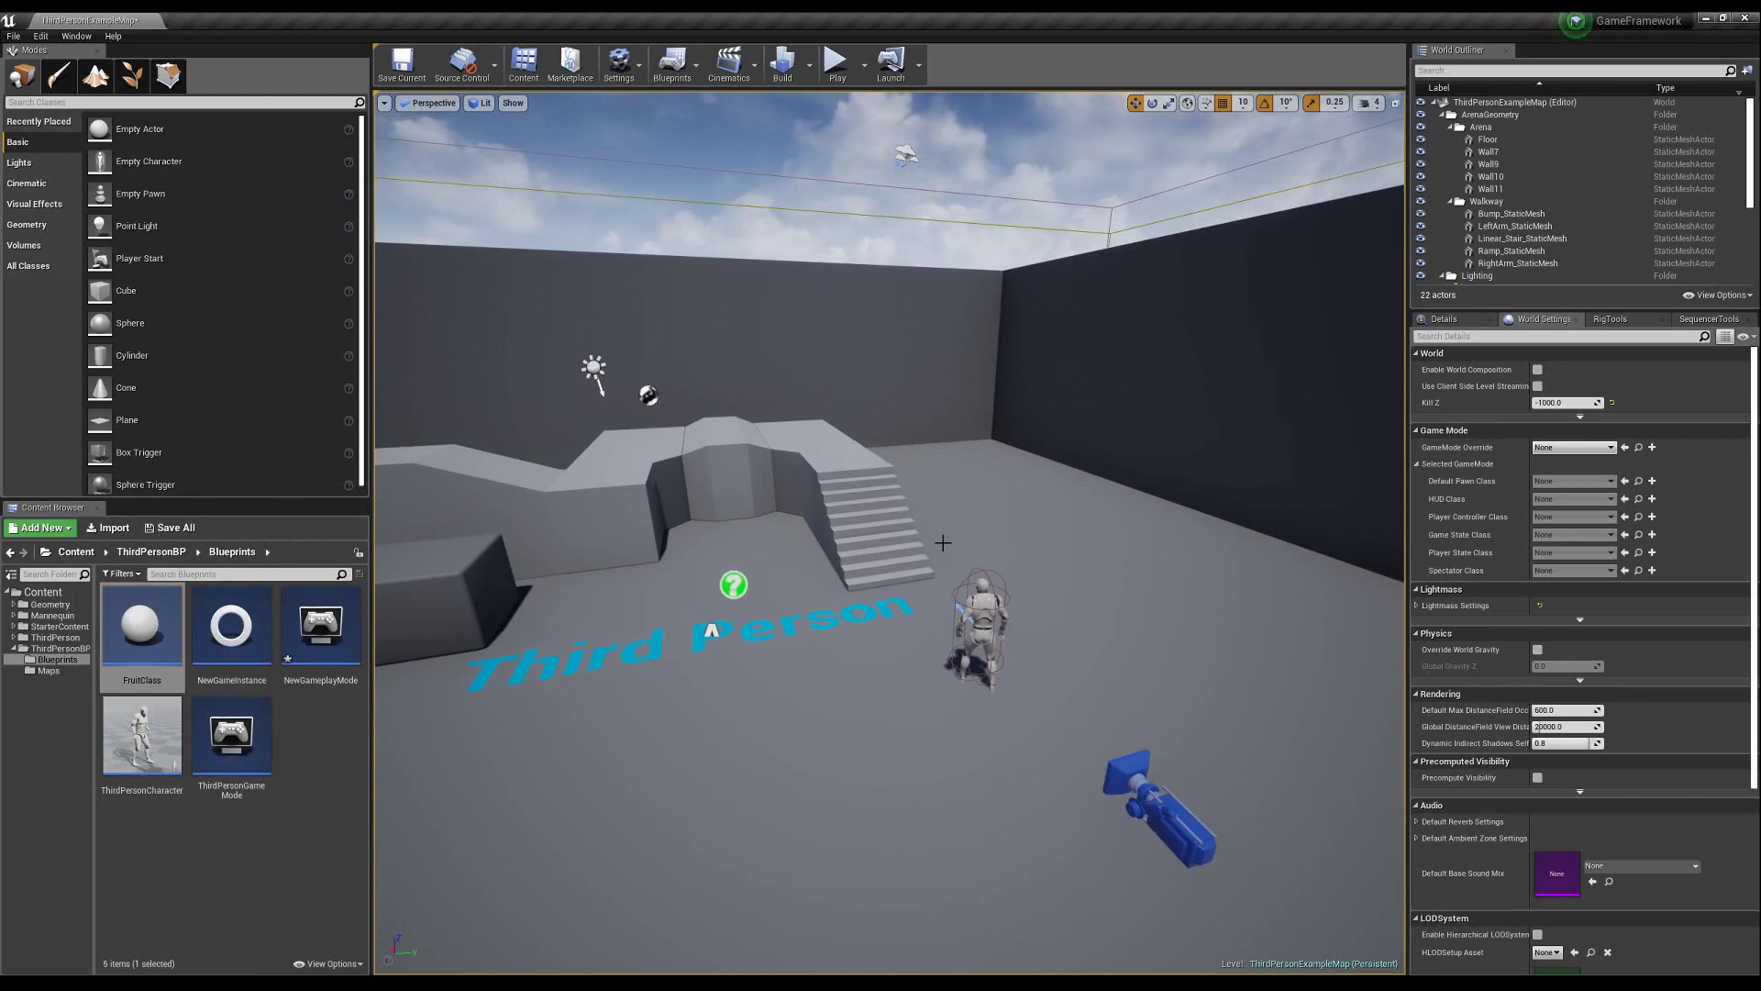
{"action": "left_click", "coordinate": [988, 603]}
{"action": "right_click_drag", "start_coordinate": [988, 603], "coordinate": [1034, 495]}
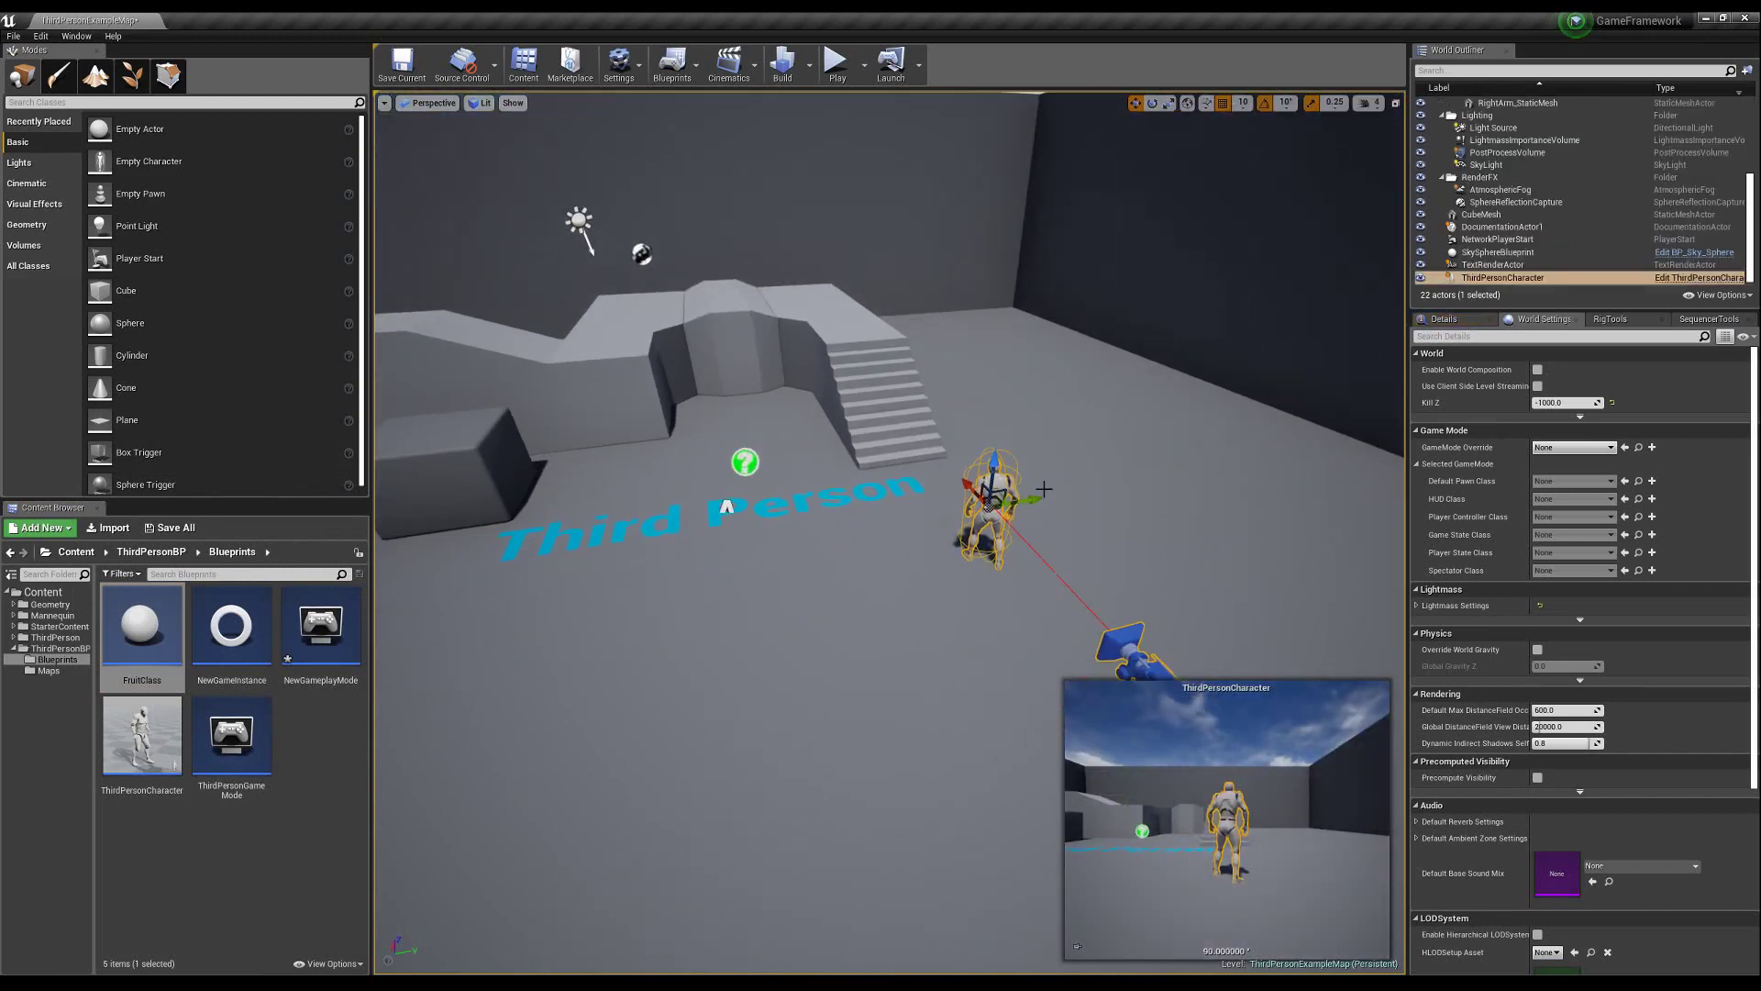
{"action": "left_click_drag", "start_coordinate": [1035, 495], "coordinate": [811, 540], "text": "alt"}
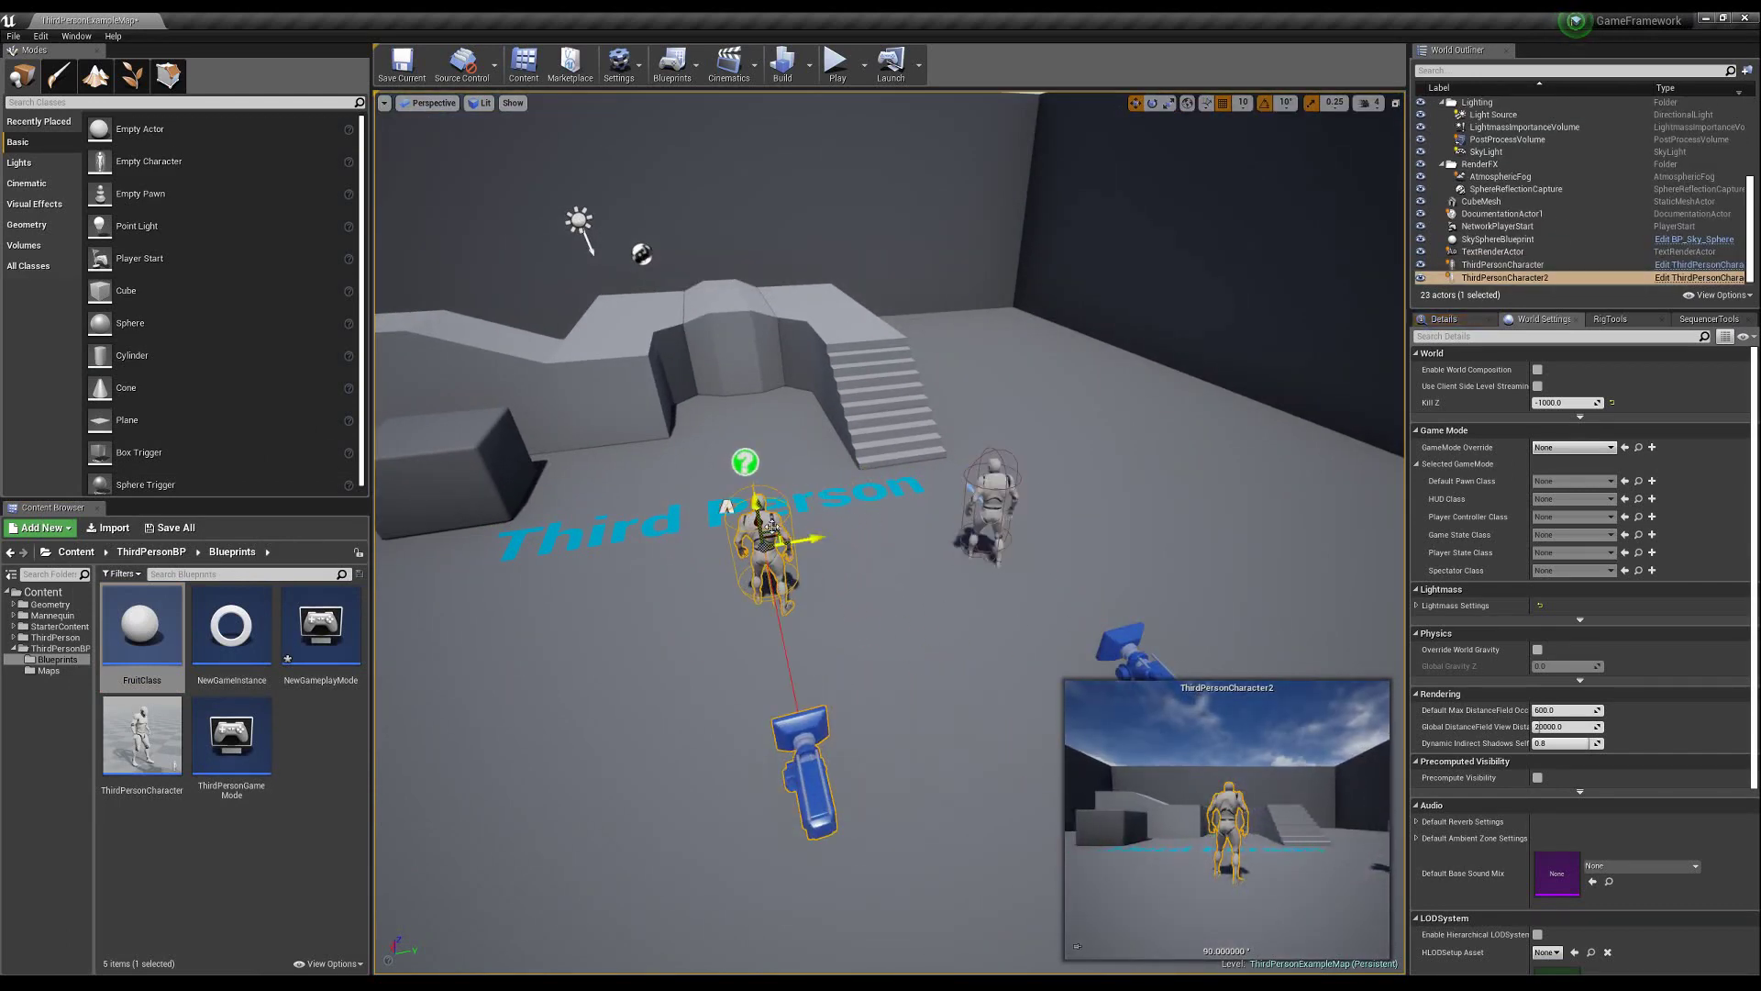
{"action": "left_click_drag", "start_coordinate": [956, 505], "coordinate": [738, 529], "text": "alt"}
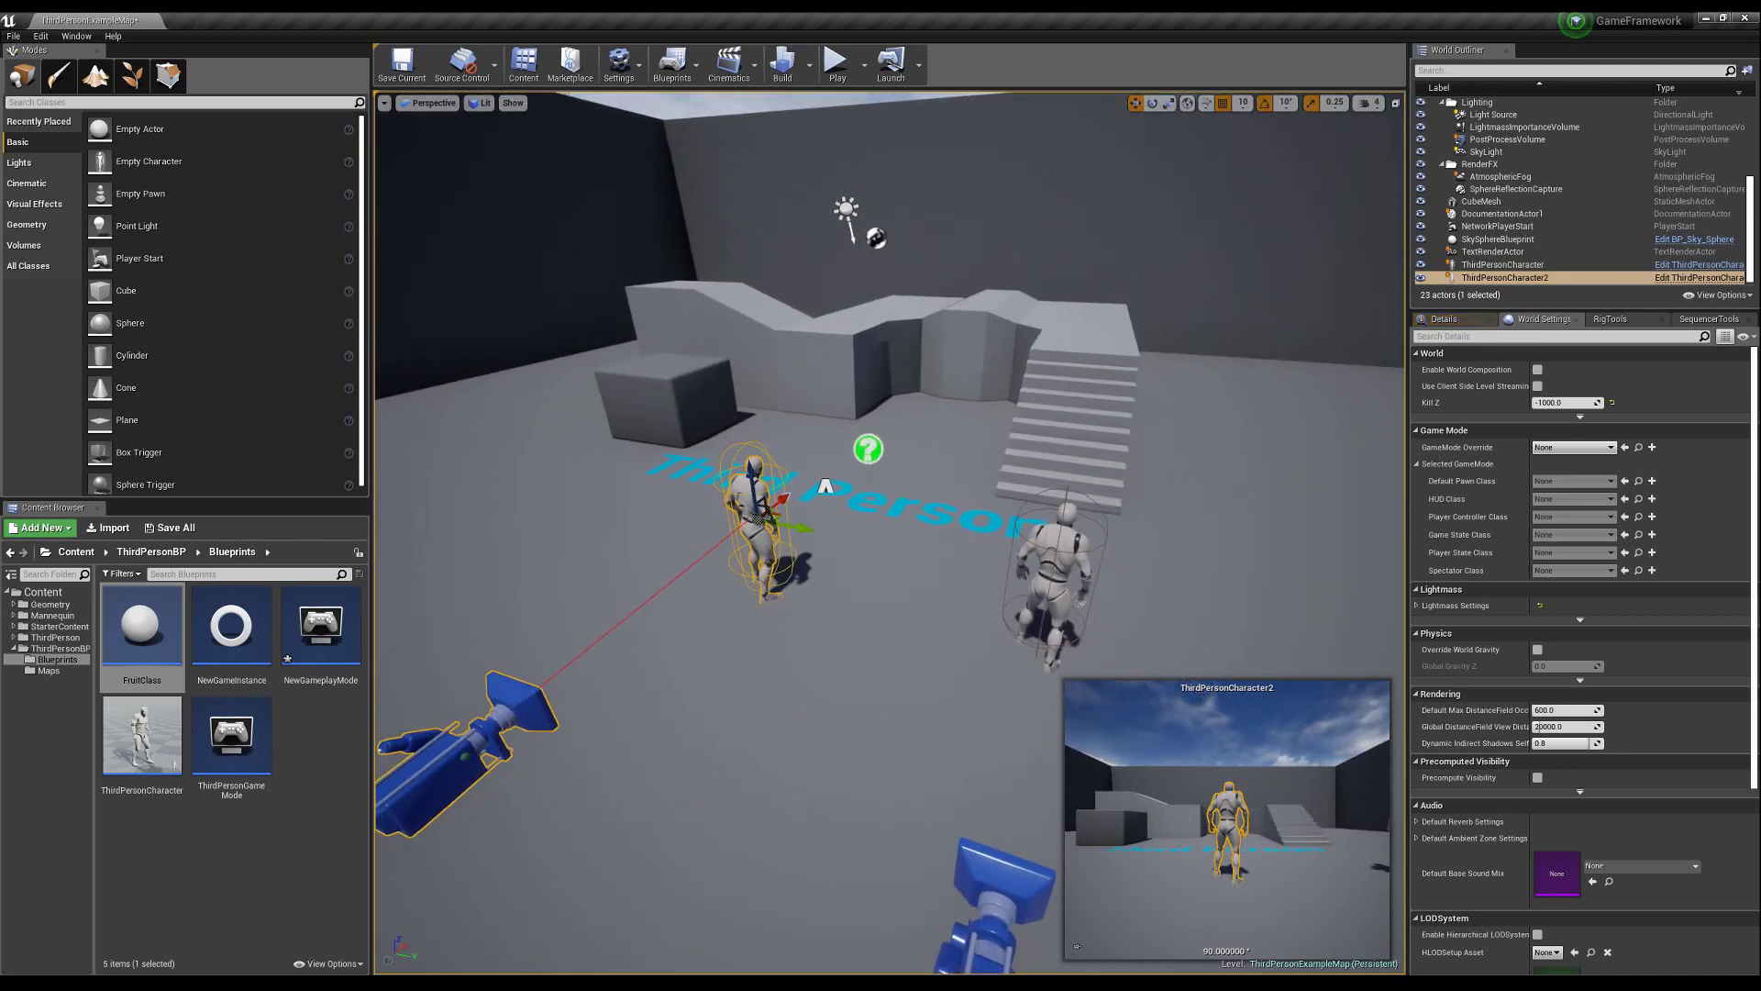
- Select each of the two characters in turn and compare them with the object instance line in the notes
{"action": "left_click", "coordinate": [1047, 549]}
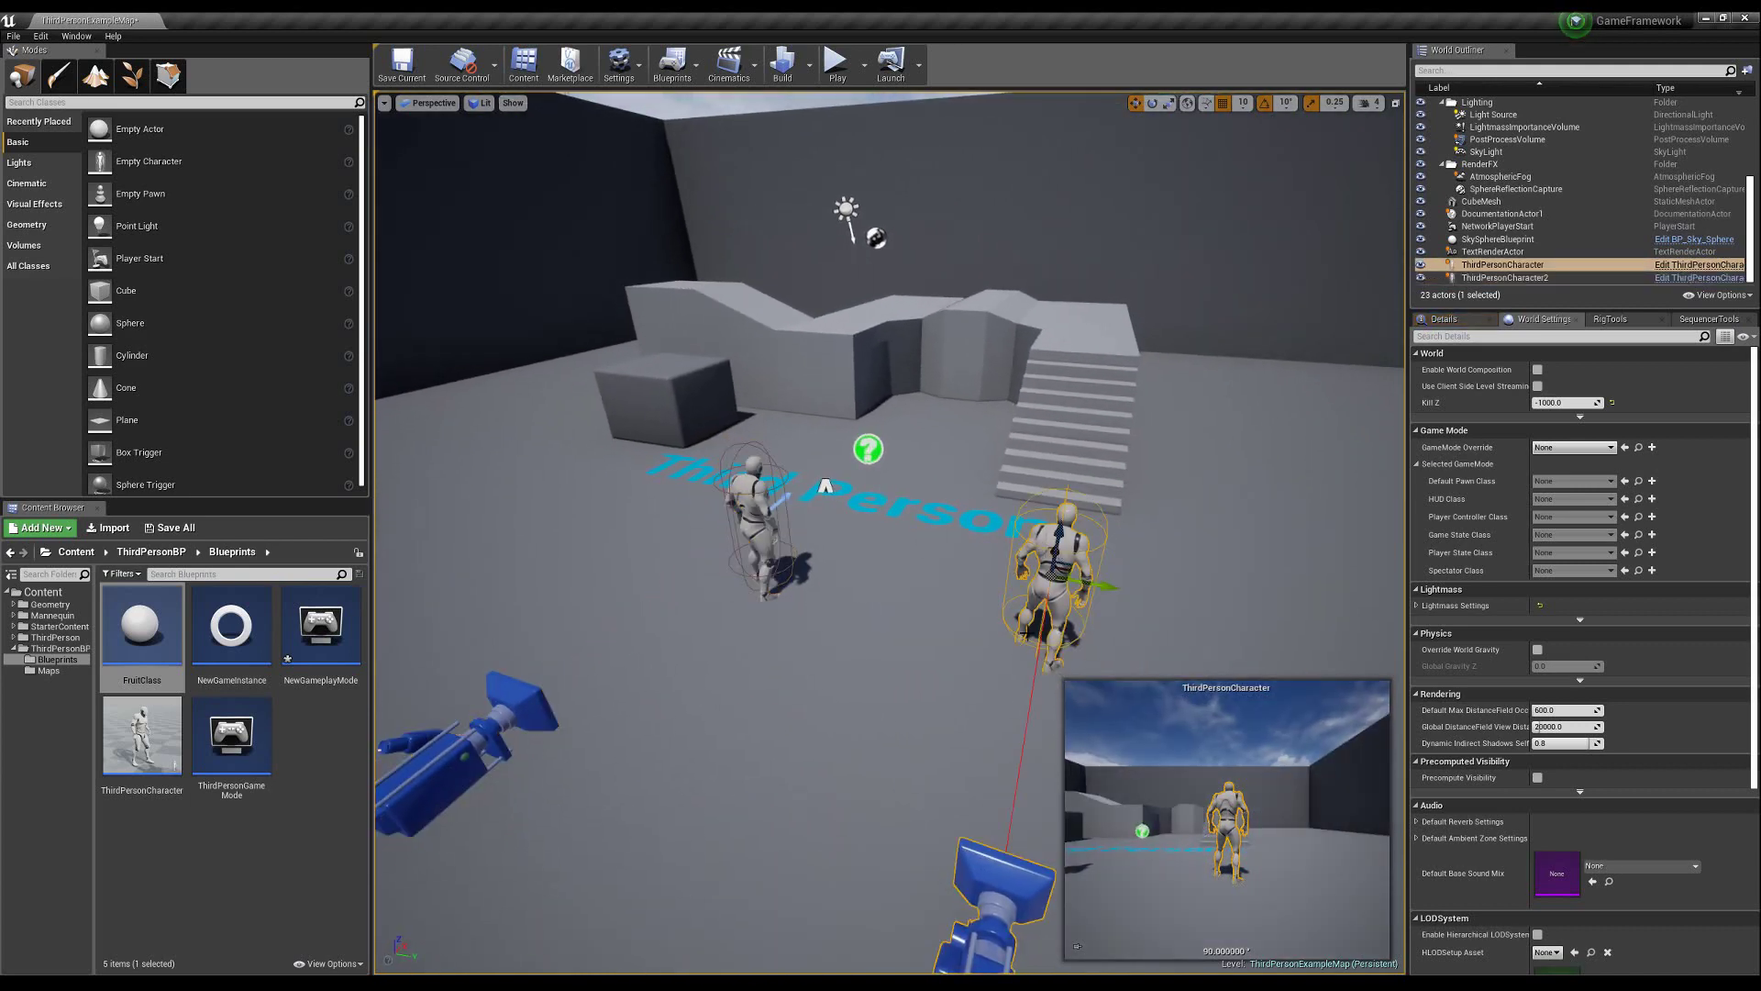
{"action": "left_click", "coordinate": [741, 505]}
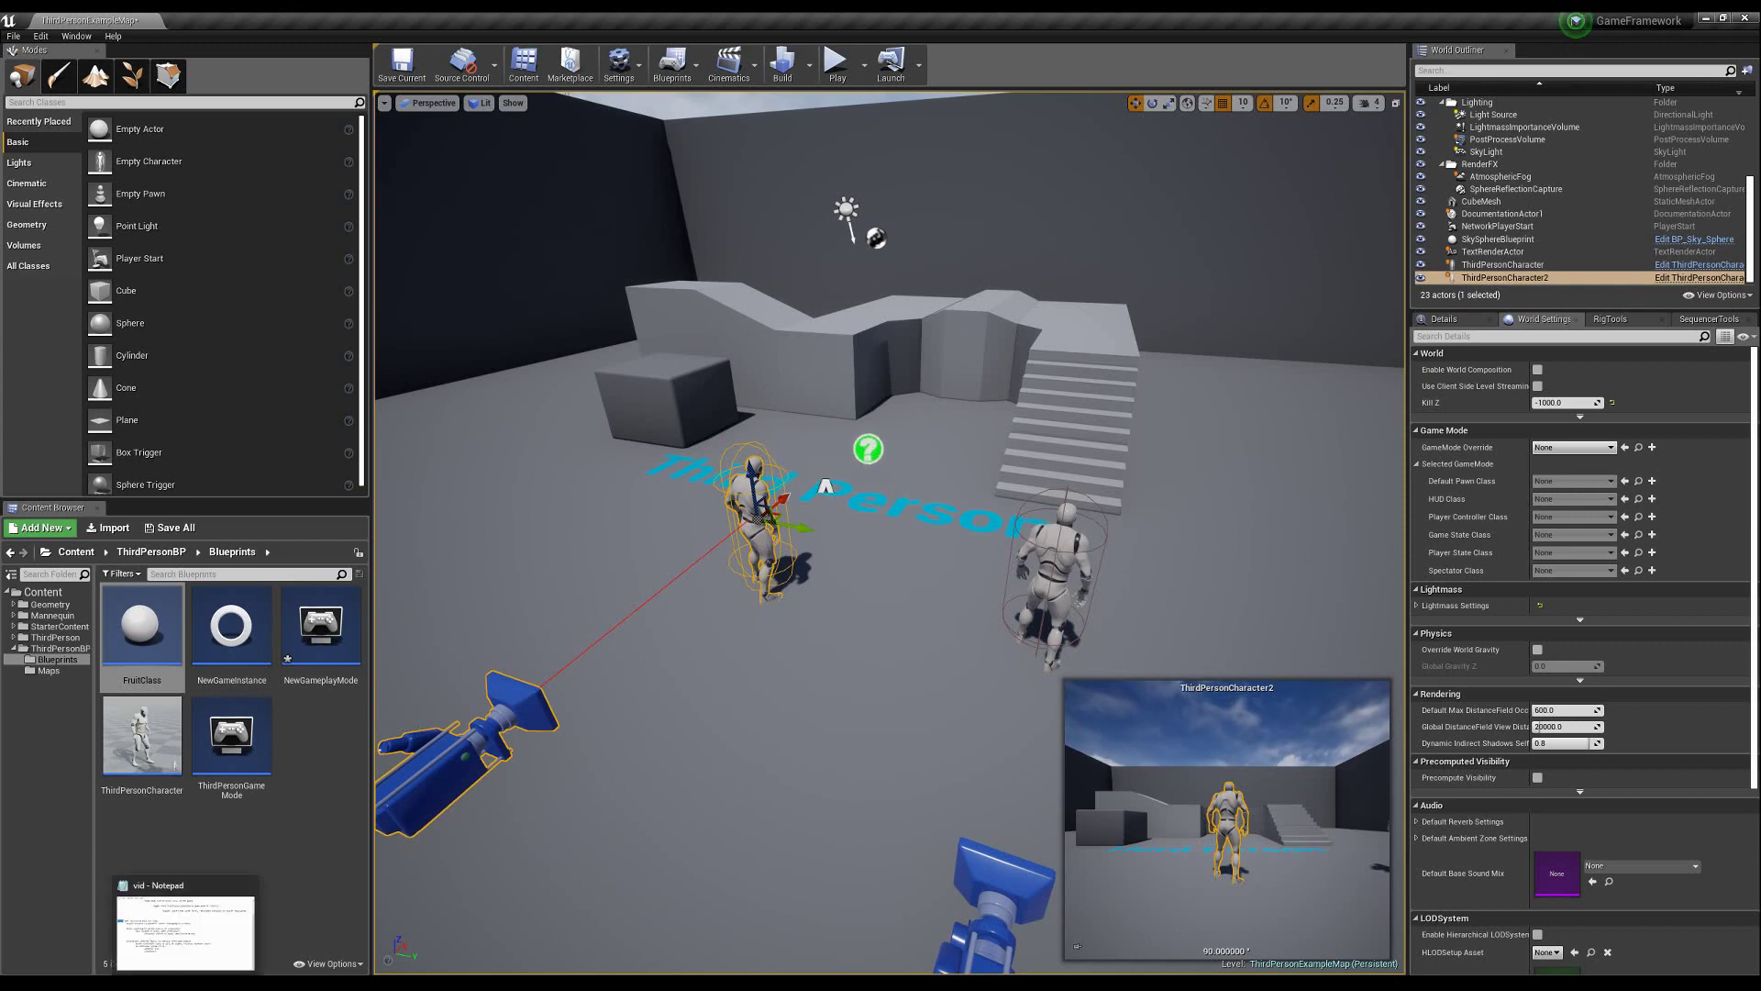
{"action": "left_click", "coordinate": [186, 987]}
{"action": "left_click", "coordinate": [631, 608]}
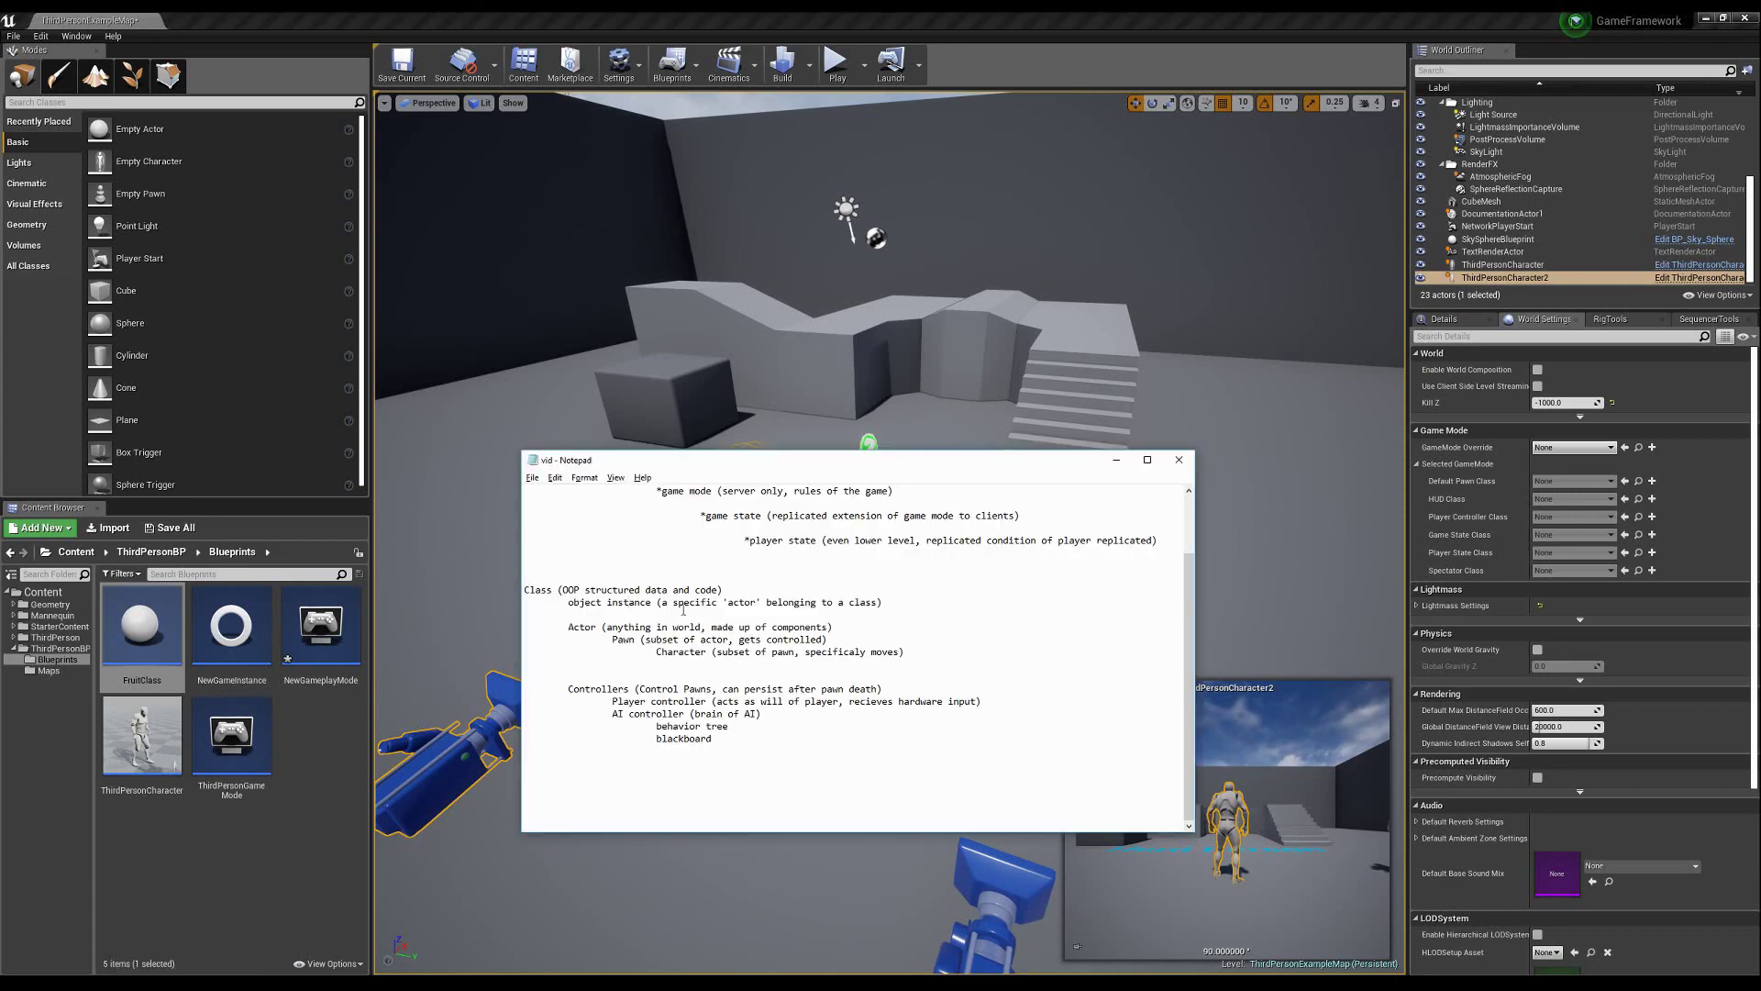
- Move the duplicated character farther away from the Third Person text and select the original character
{"action": "left_click", "coordinate": [731, 434]}
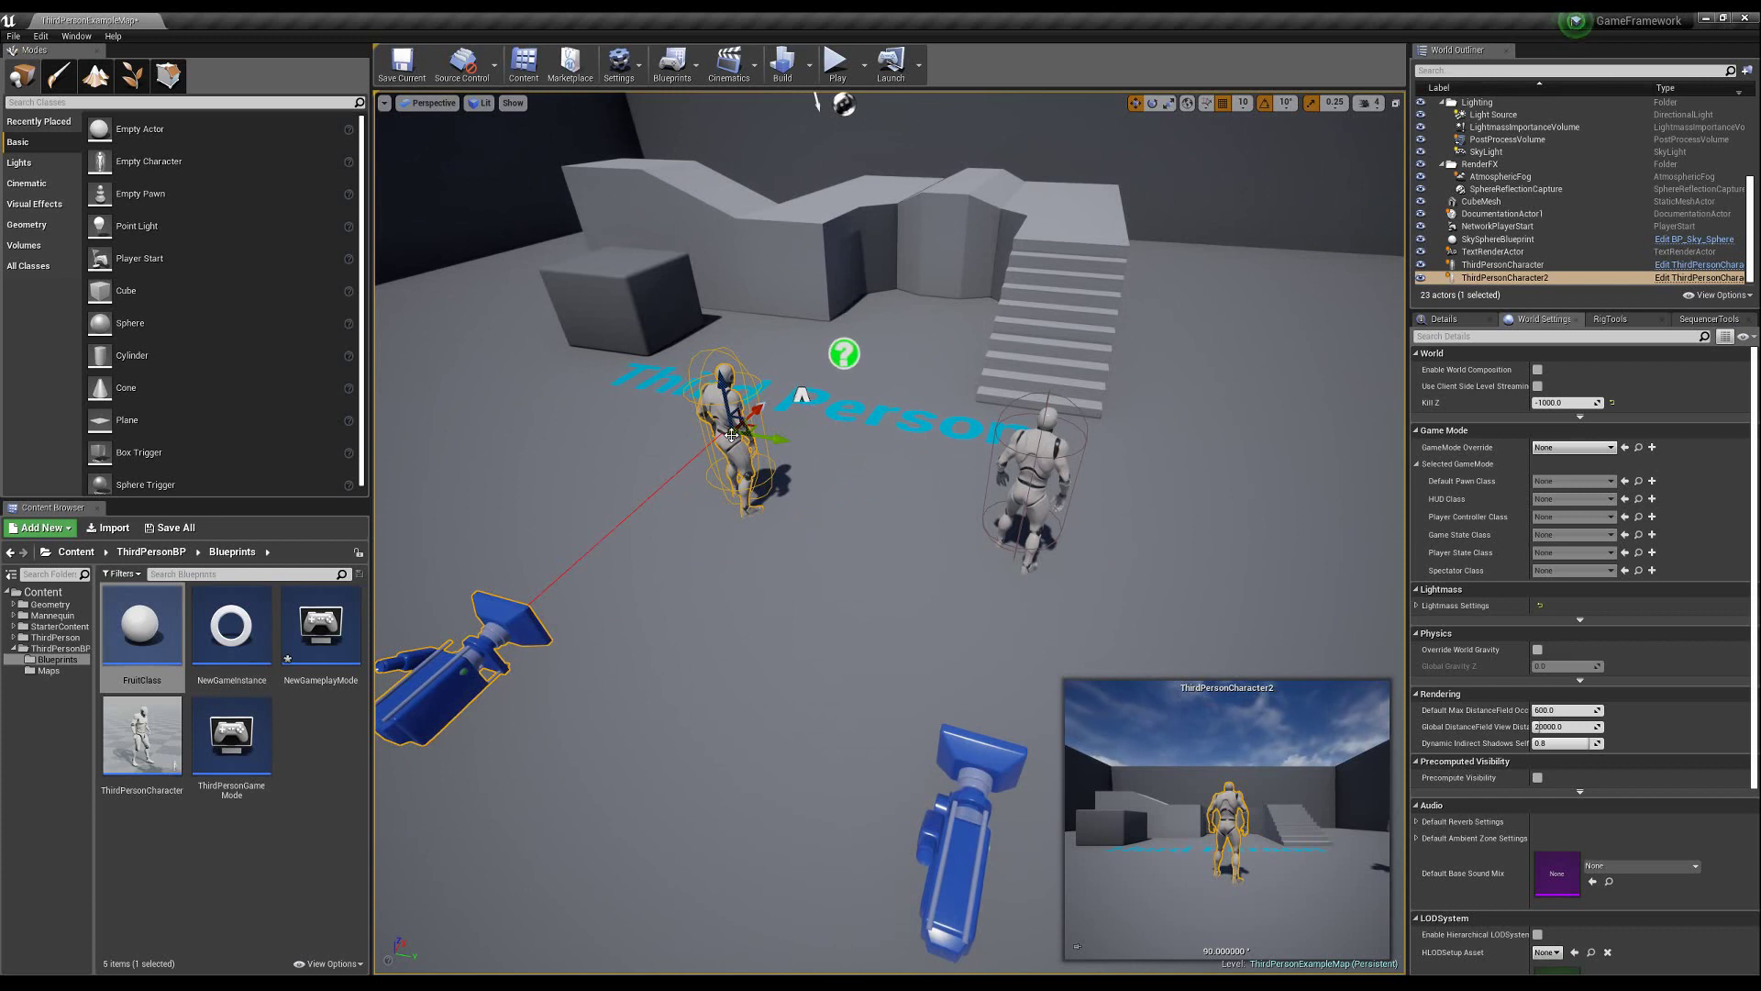
{"action": "left_click_drag", "start_coordinate": [757, 410], "coordinate": [657, 500]}
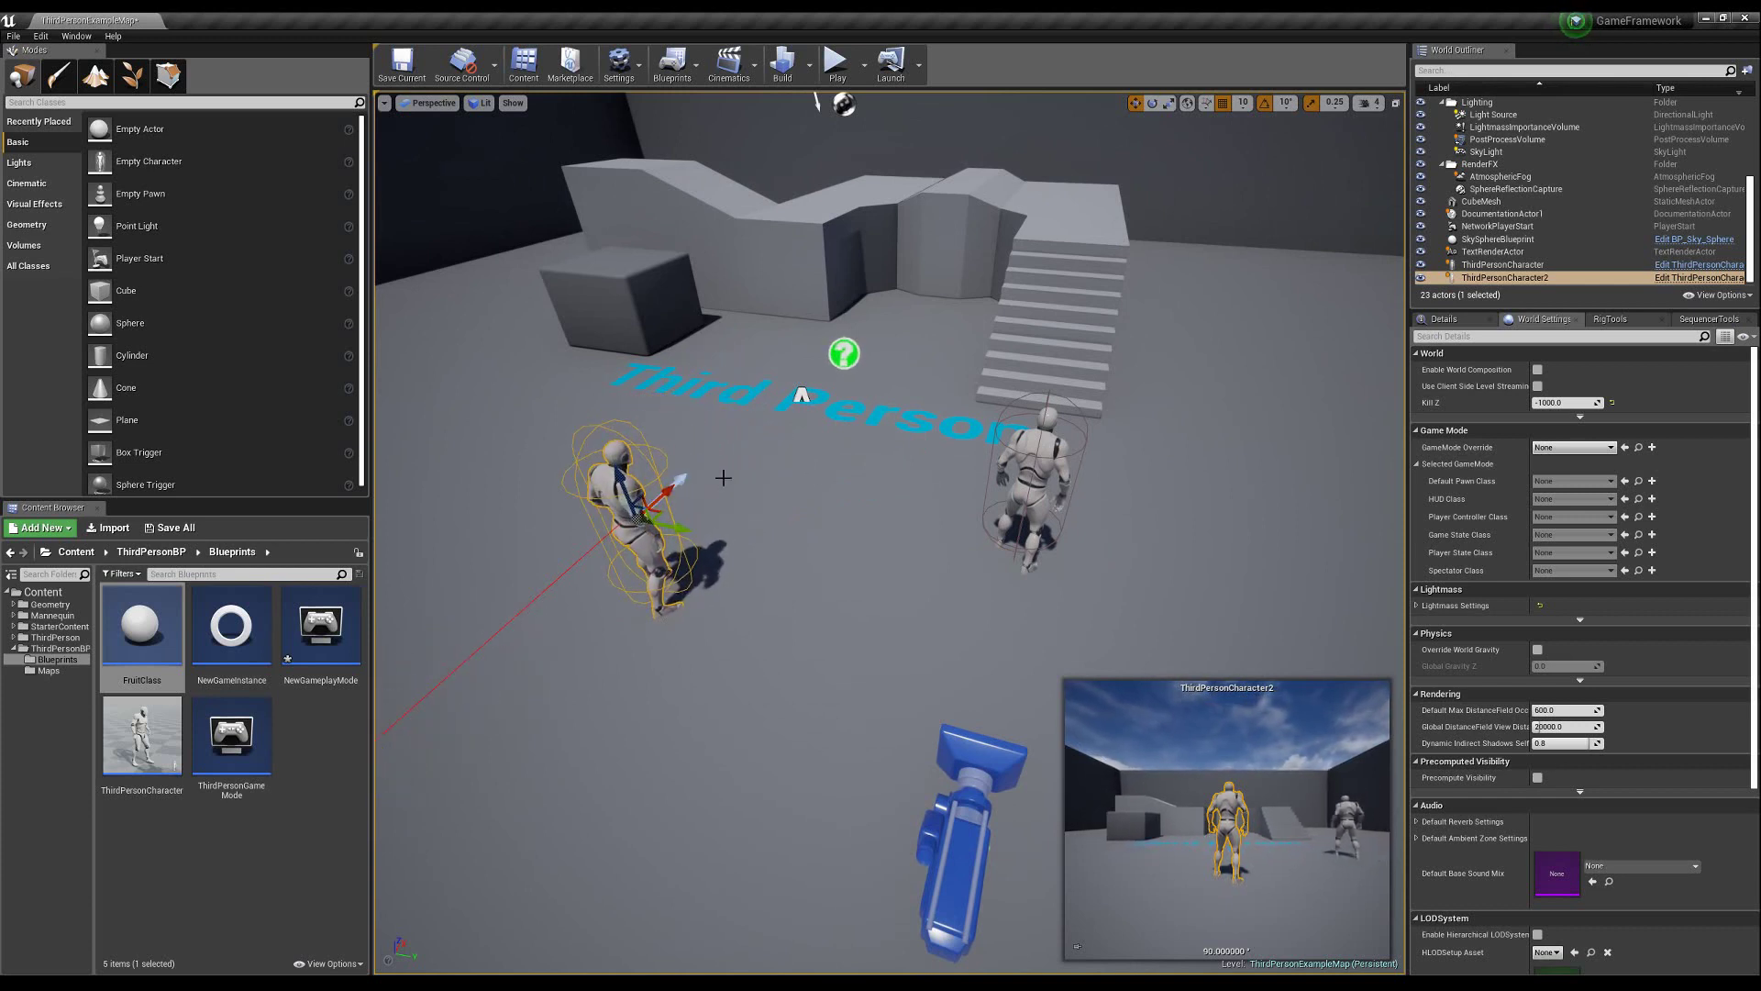
{"action": "left_click", "coordinate": [1083, 466]}
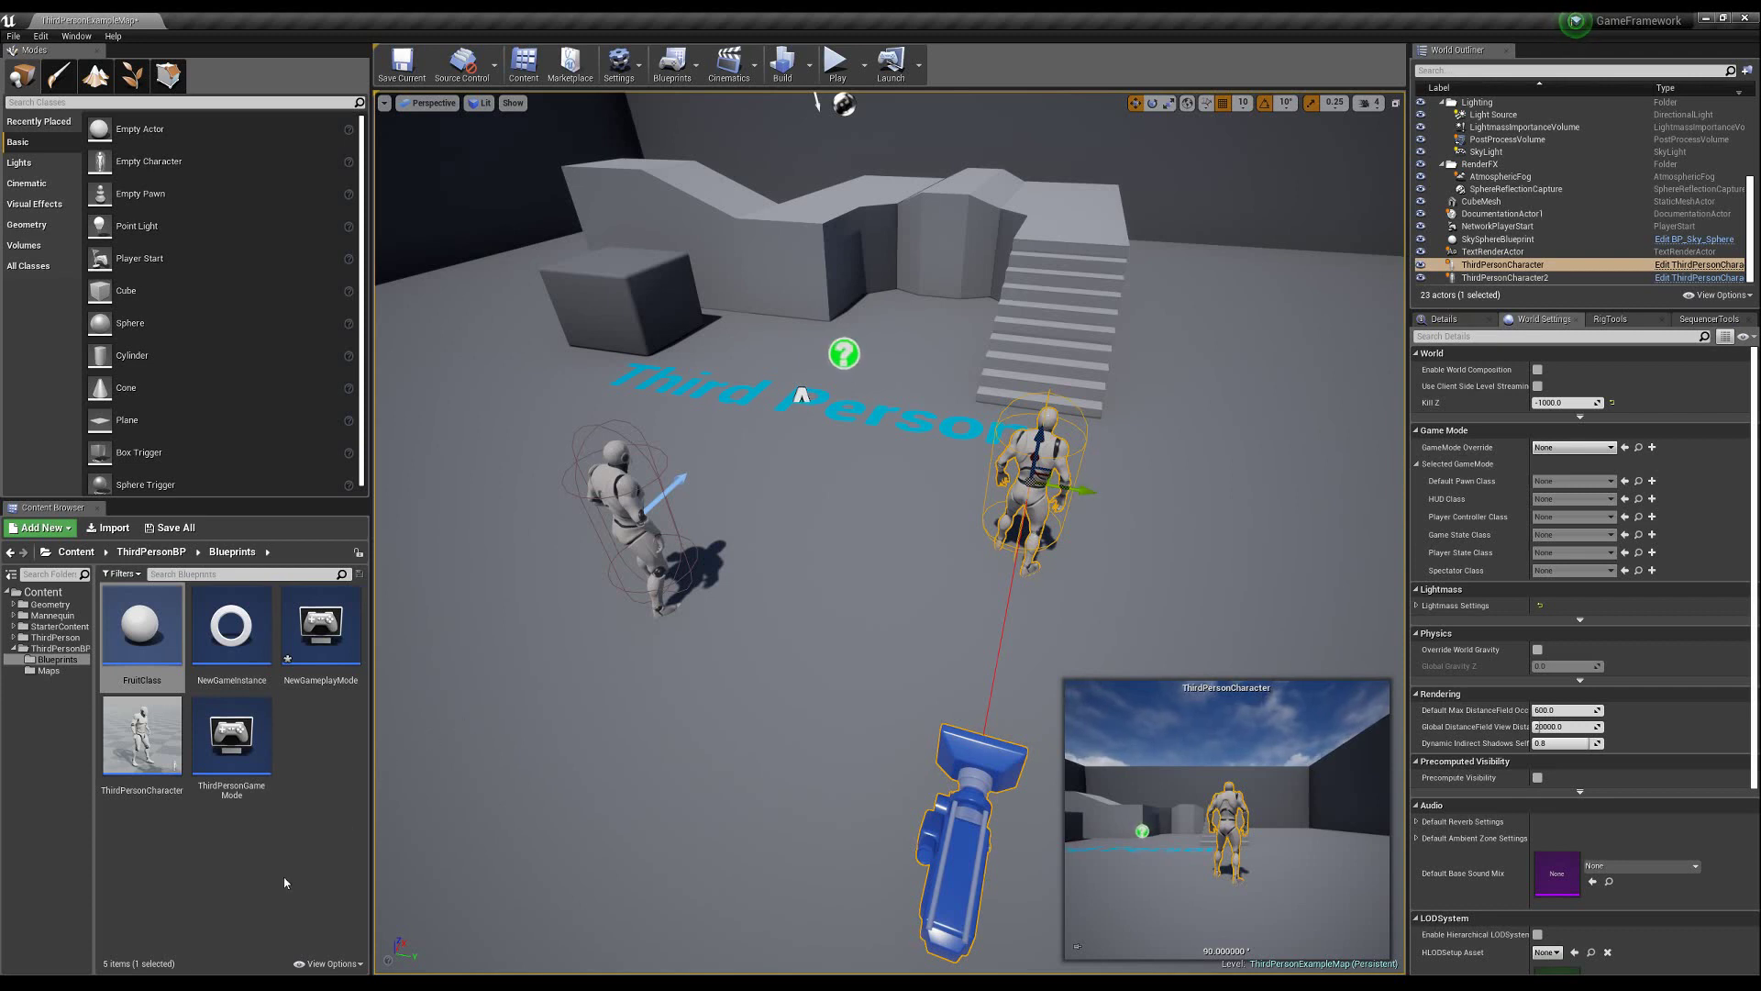
- Review the Actor entry in the Notepad notes and return to the level editor
{"action": "key", "text": "alt+Tab"}
{"action": "left_click", "coordinate": [602, 628]}
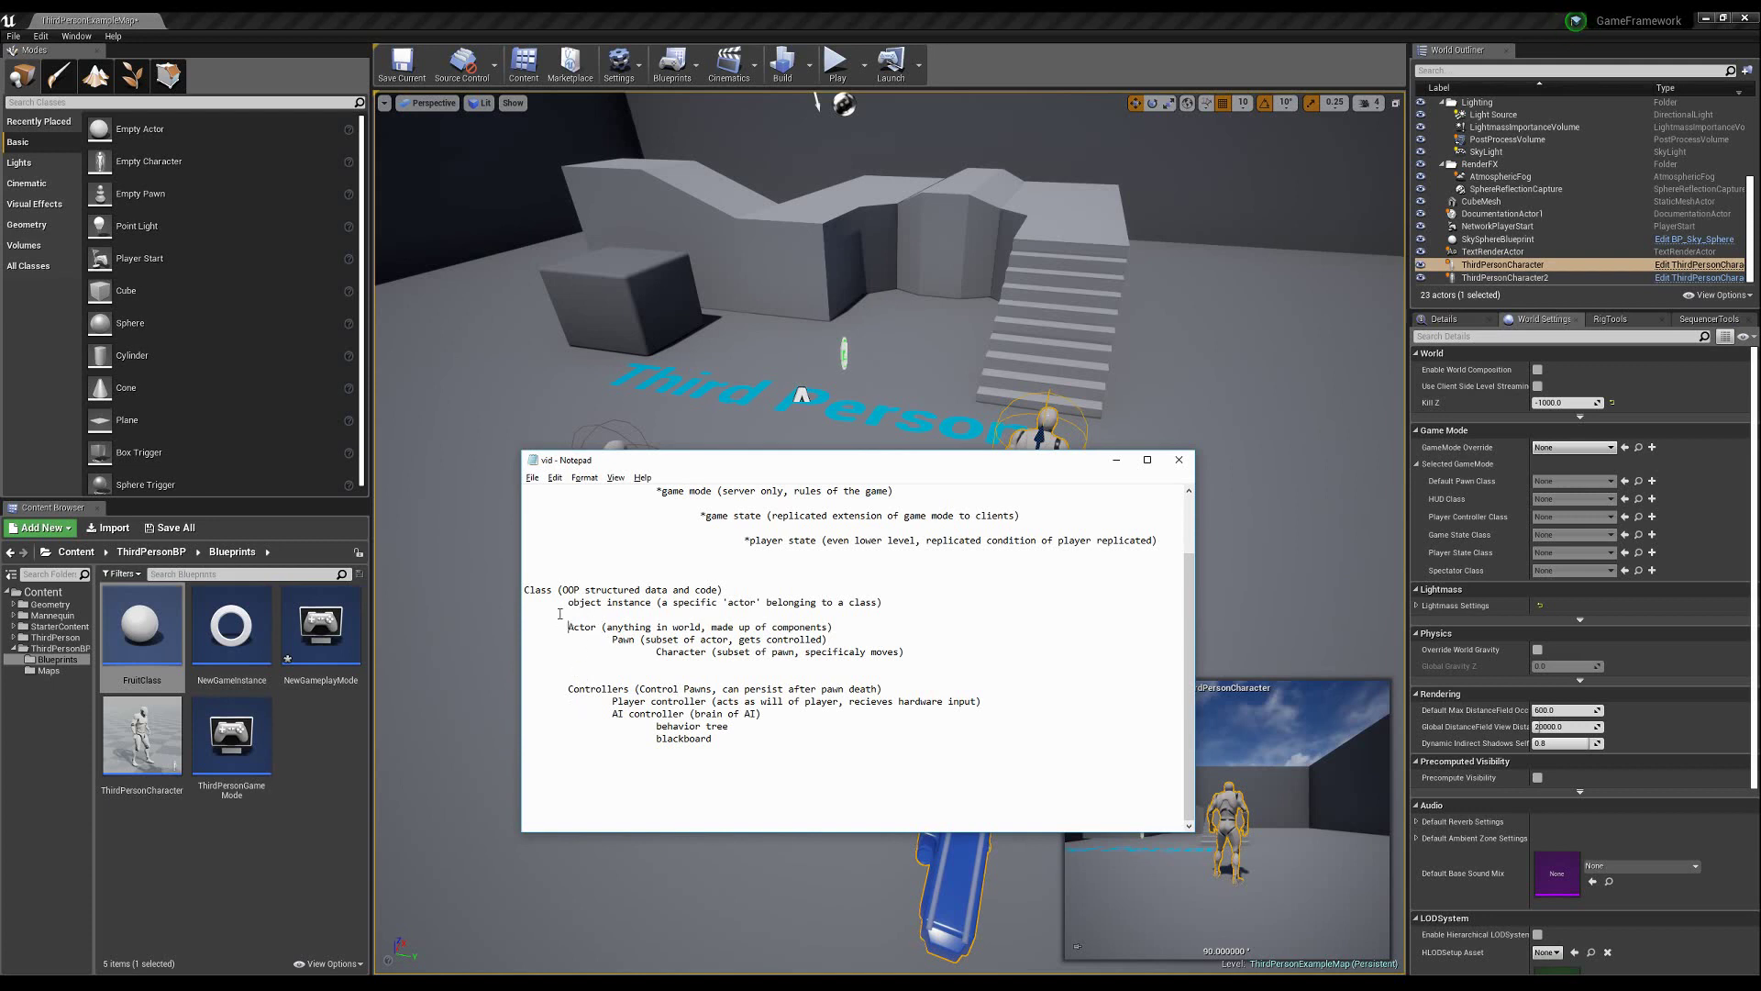
{"action": "left_click", "coordinate": [290, 850]}
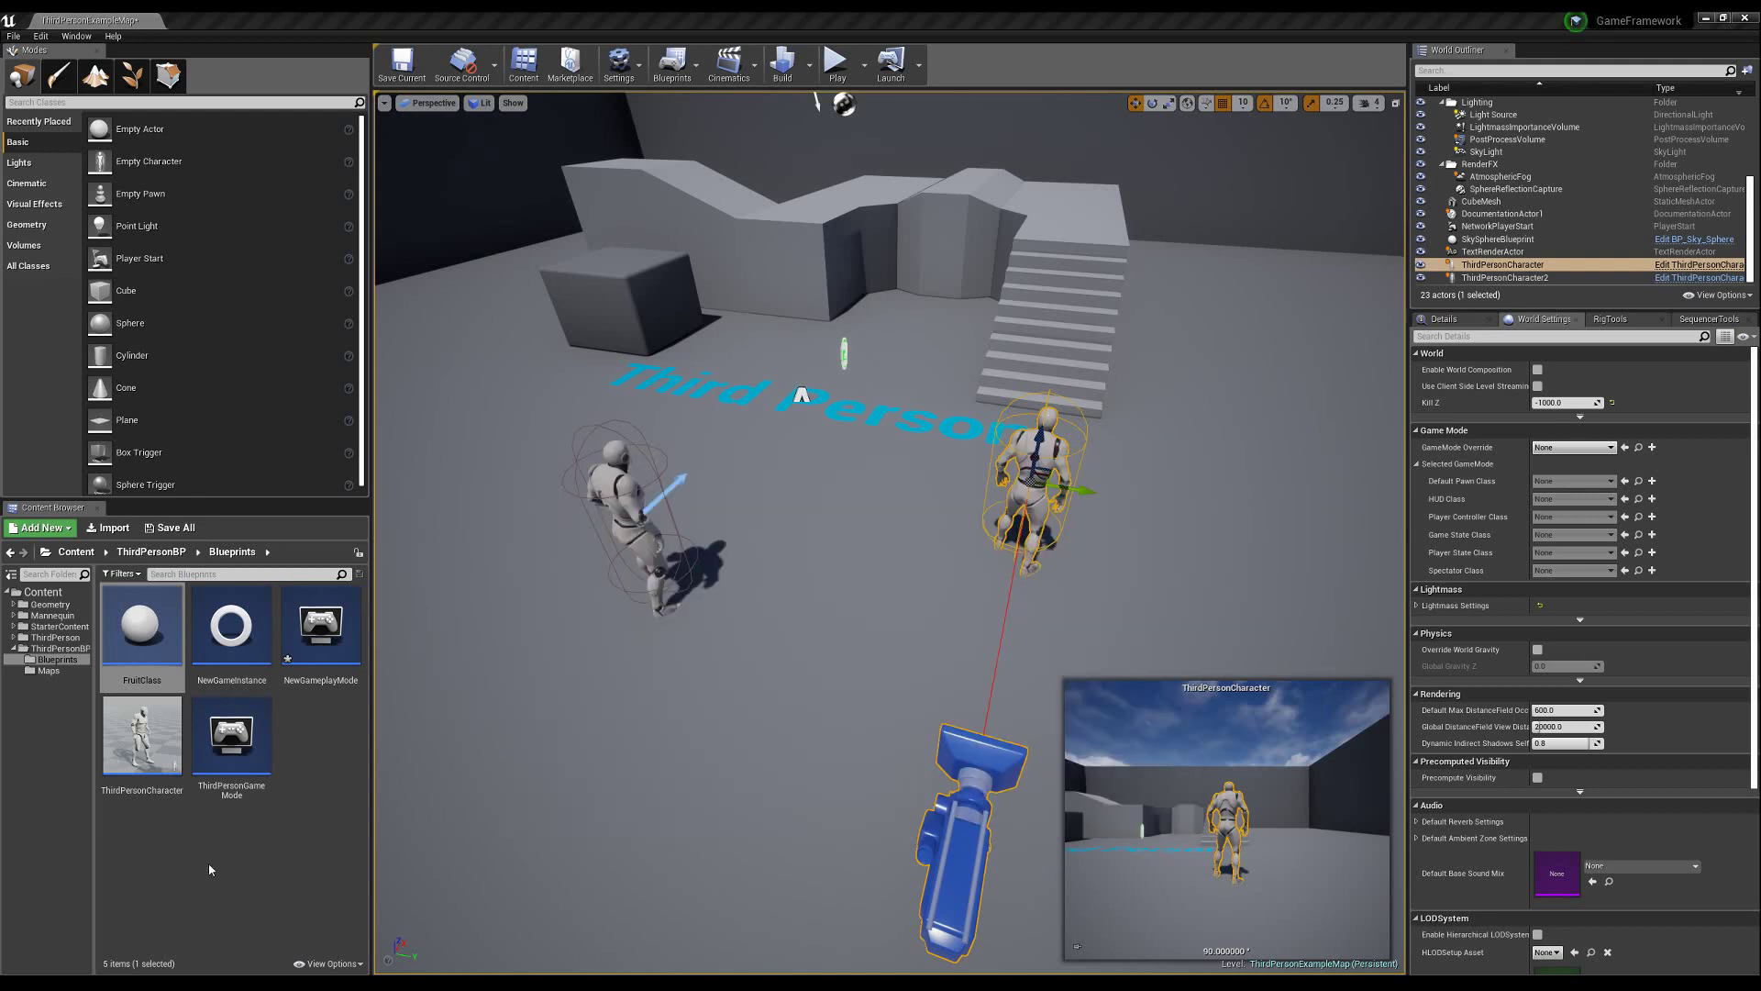
- Start a new Blueprint class in the Blueprints folder, examine the common parent classes, and close the picker without choosing one
{"action": "right_click", "coordinate": [344, 743]}
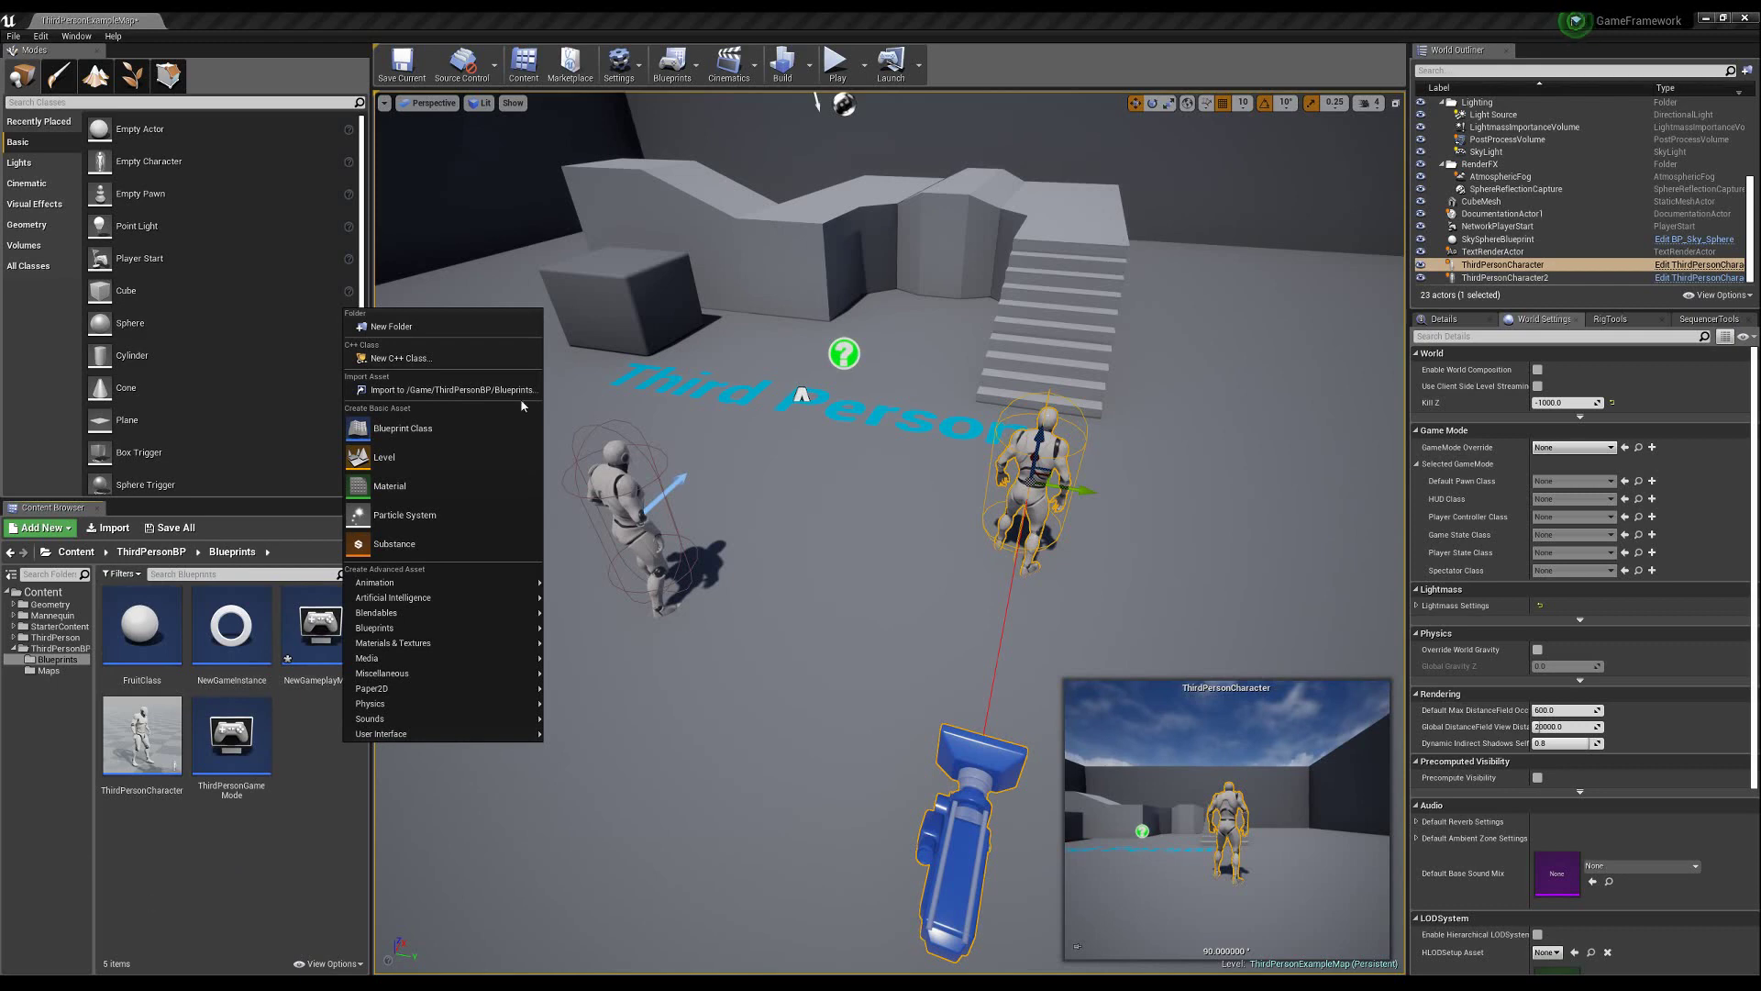
{"action": "left_click", "coordinate": [494, 425]}
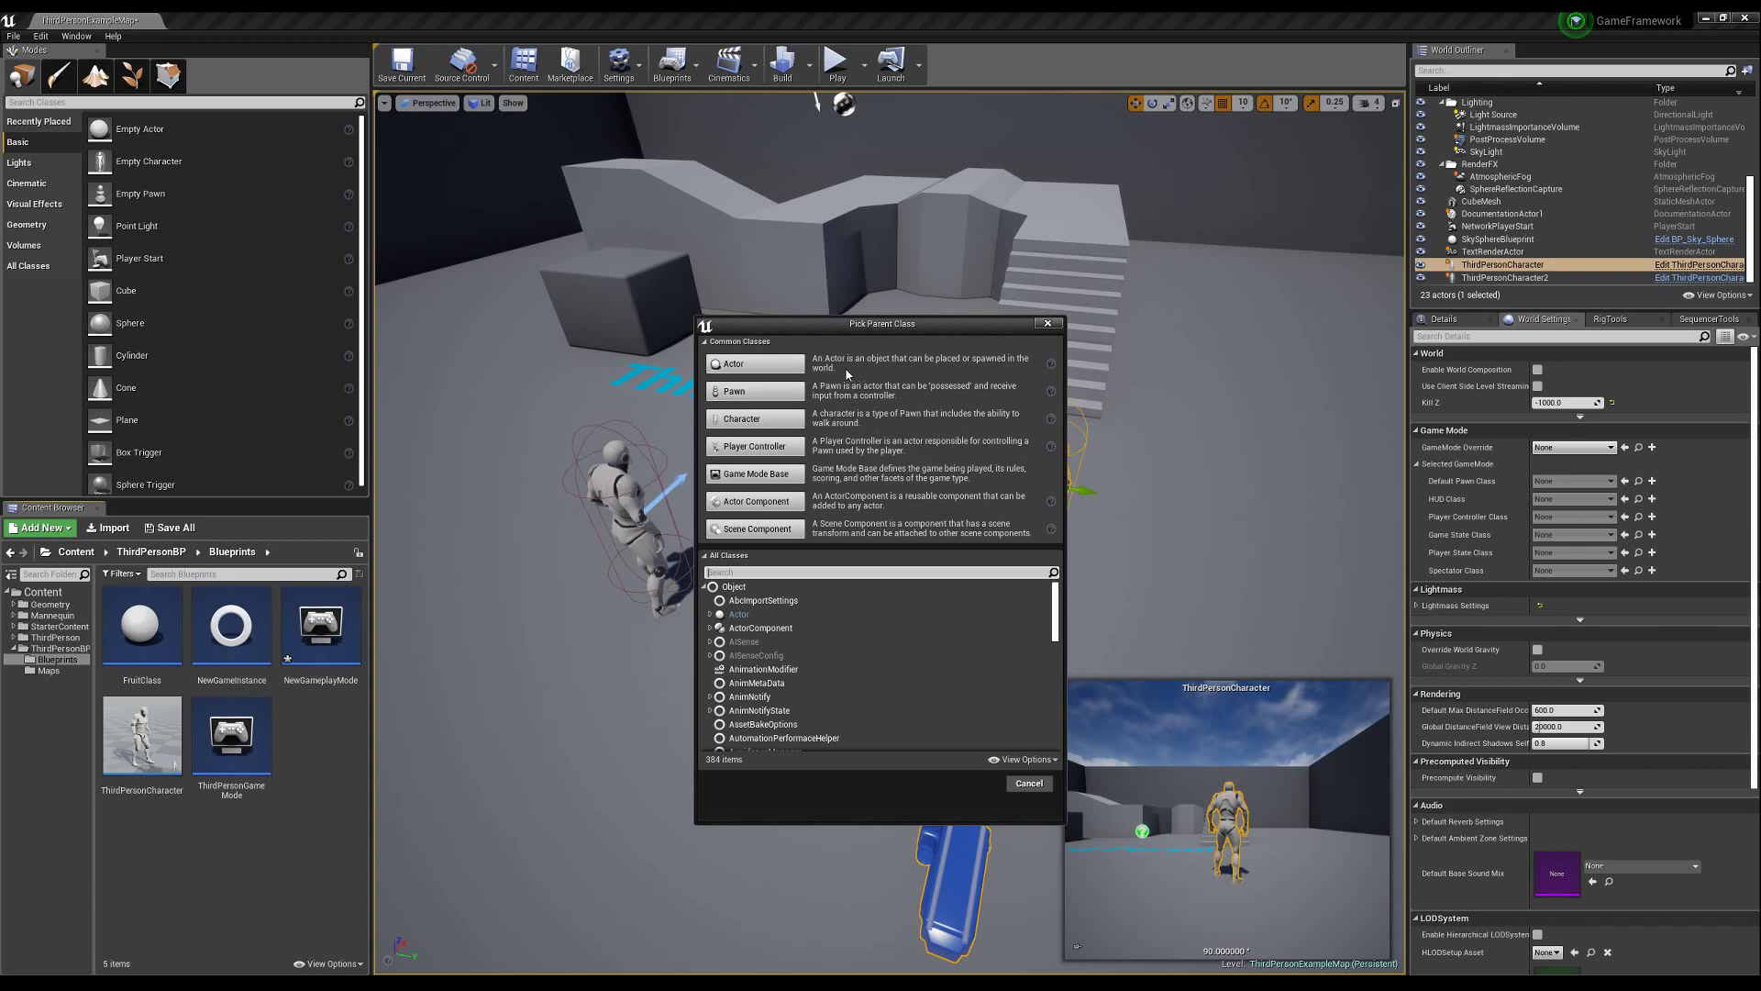
{"action": "left_click", "coordinate": [1048, 323]}
{"action": "scroll", "coordinate": [1047, 322], "scroll_direction": "down", "scroll_amount": 5}
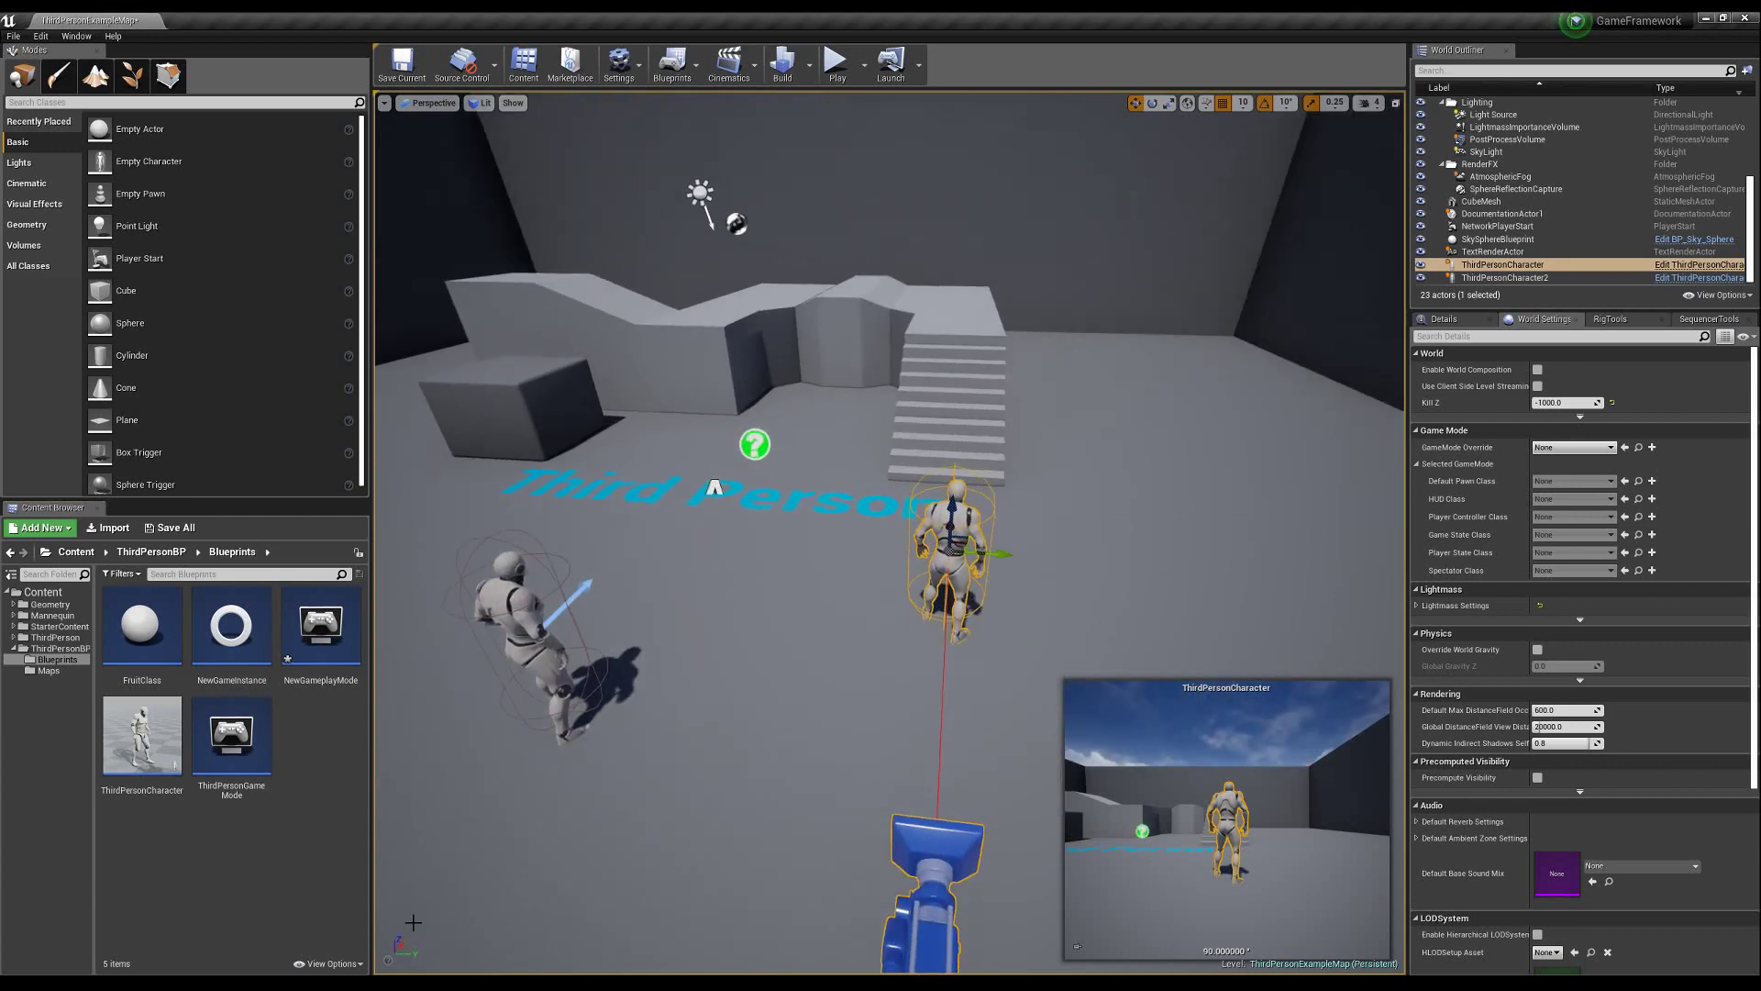
- Review the Pawn, Controllers and behavior tree entries in the Notepad notes, highlighting "gets controlled" in the Pawn line
{"action": "key", "text": "alt+Tab"}
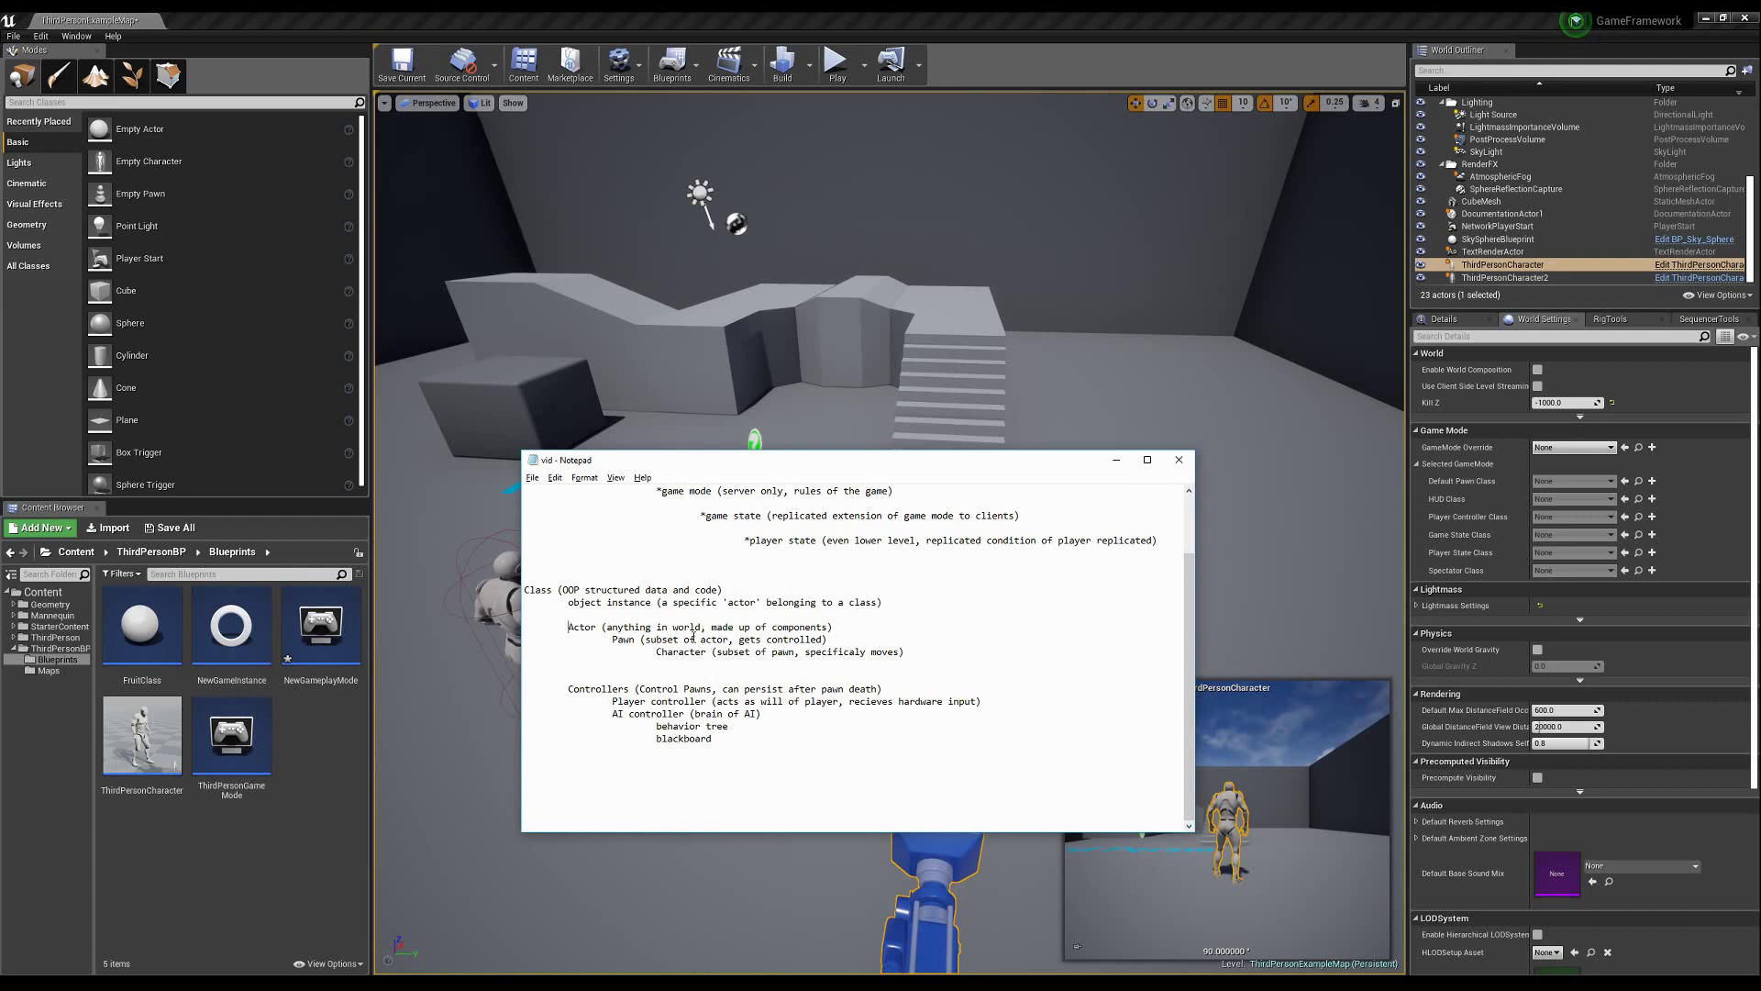
{"action": "left_click_drag", "start_coordinate": [825, 640], "coordinate": [739, 639]}
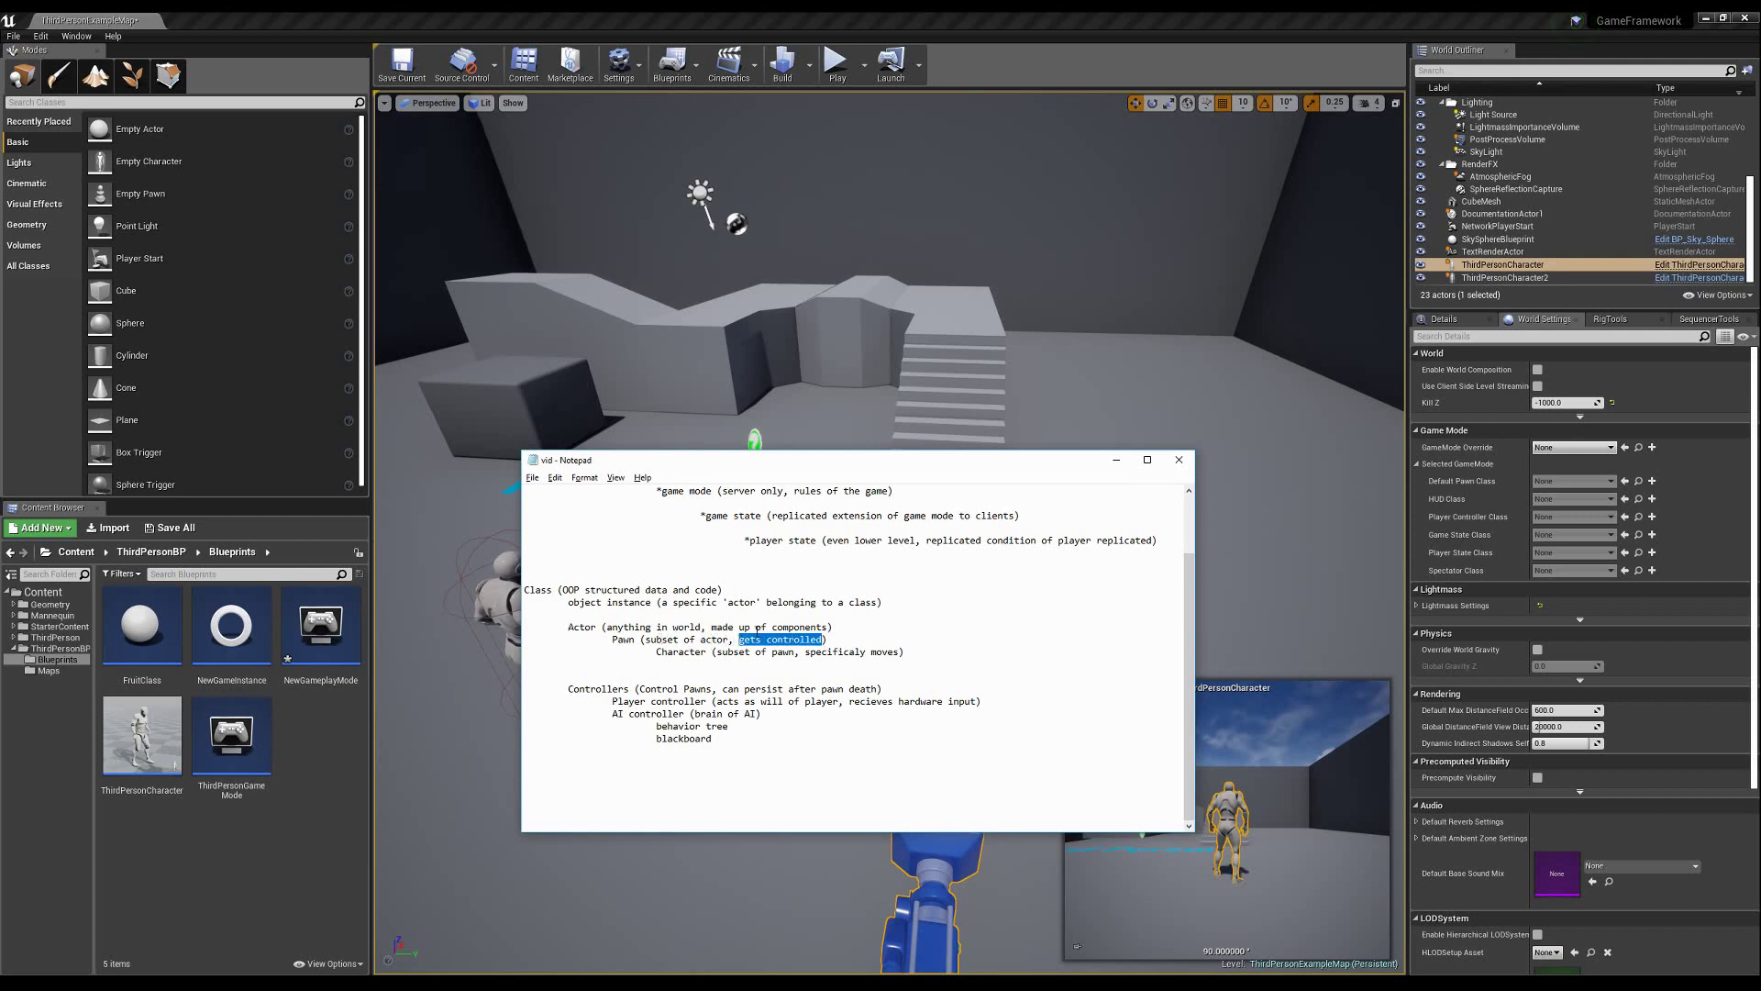
{"action": "left_click", "coordinate": [630, 689]}
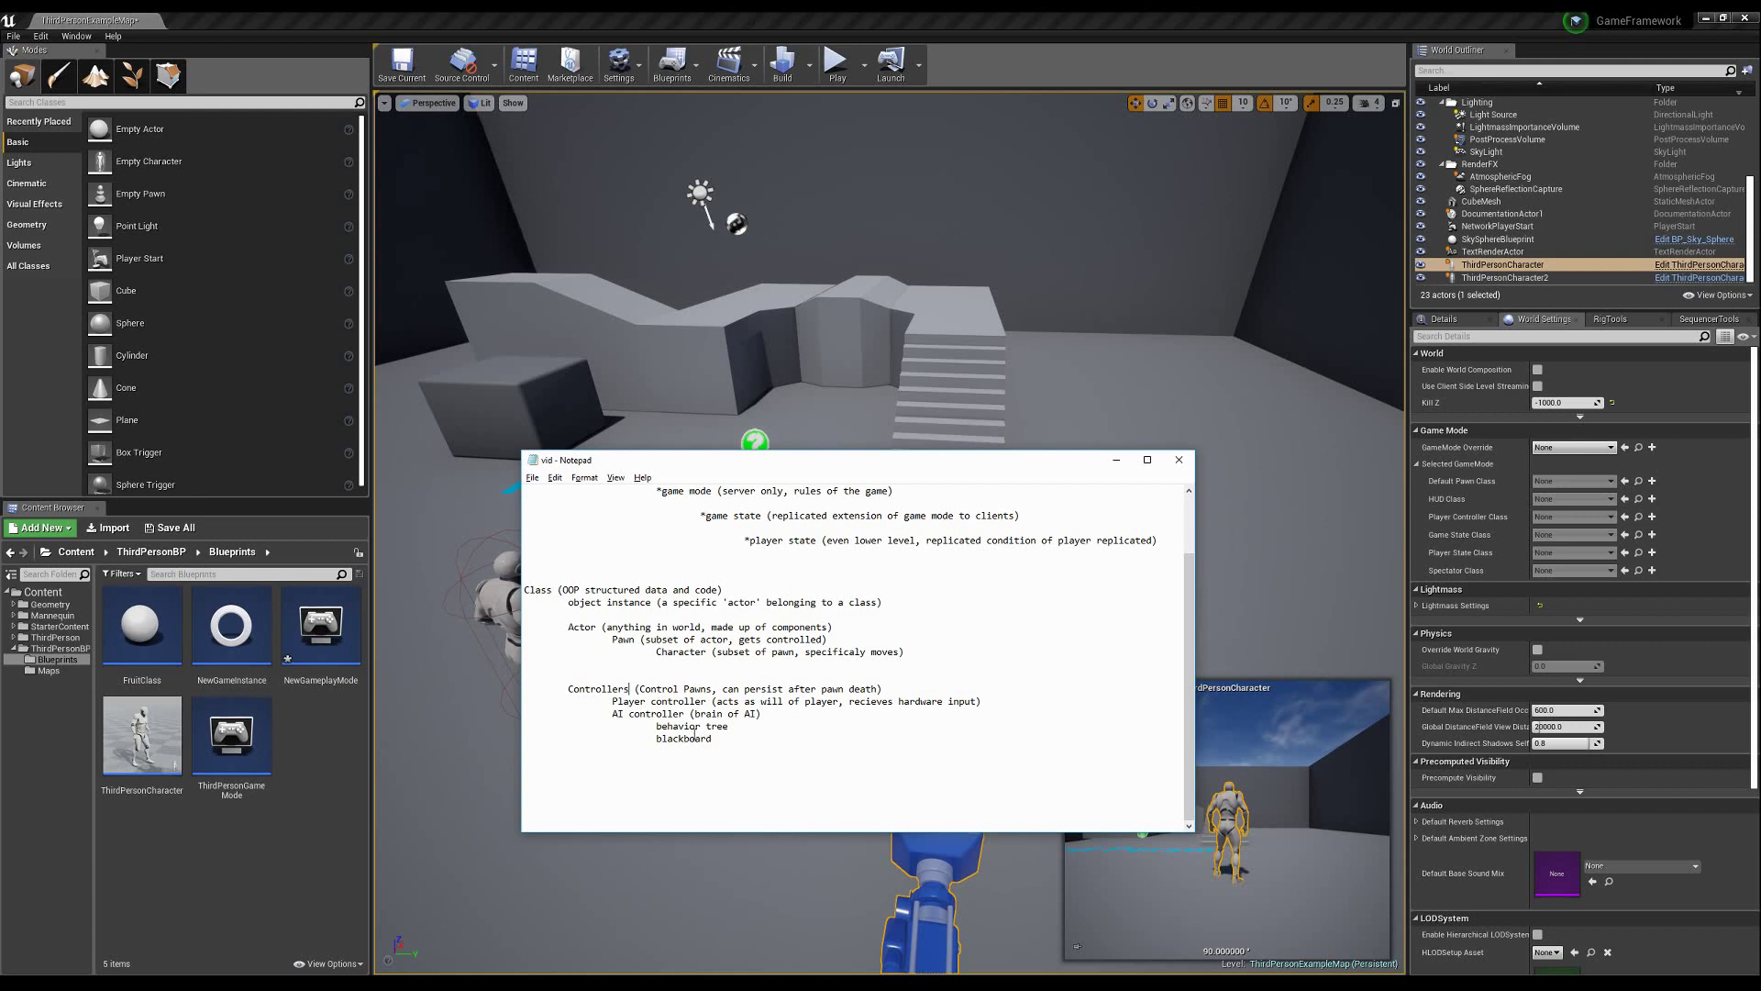
{"action": "mouse_move", "coordinate": [657, 725]}
{"action": "left_mouse_down"}
{"action": "mouse_move", "coordinate": [719, 740]}
{"action": "mouse_move", "coordinate": [656, 726]}
{"action": "left_mouse_up"}
{"action": "left_click", "coordinate": [656, 725]}
- Switch to the web browser and examine the GameFramework.png diagram, followed by the InputFlow.png diagram
{"action": "key", "text": "alt+Tab"}
{"action": "left_click", "coordinate": [255, 28]}
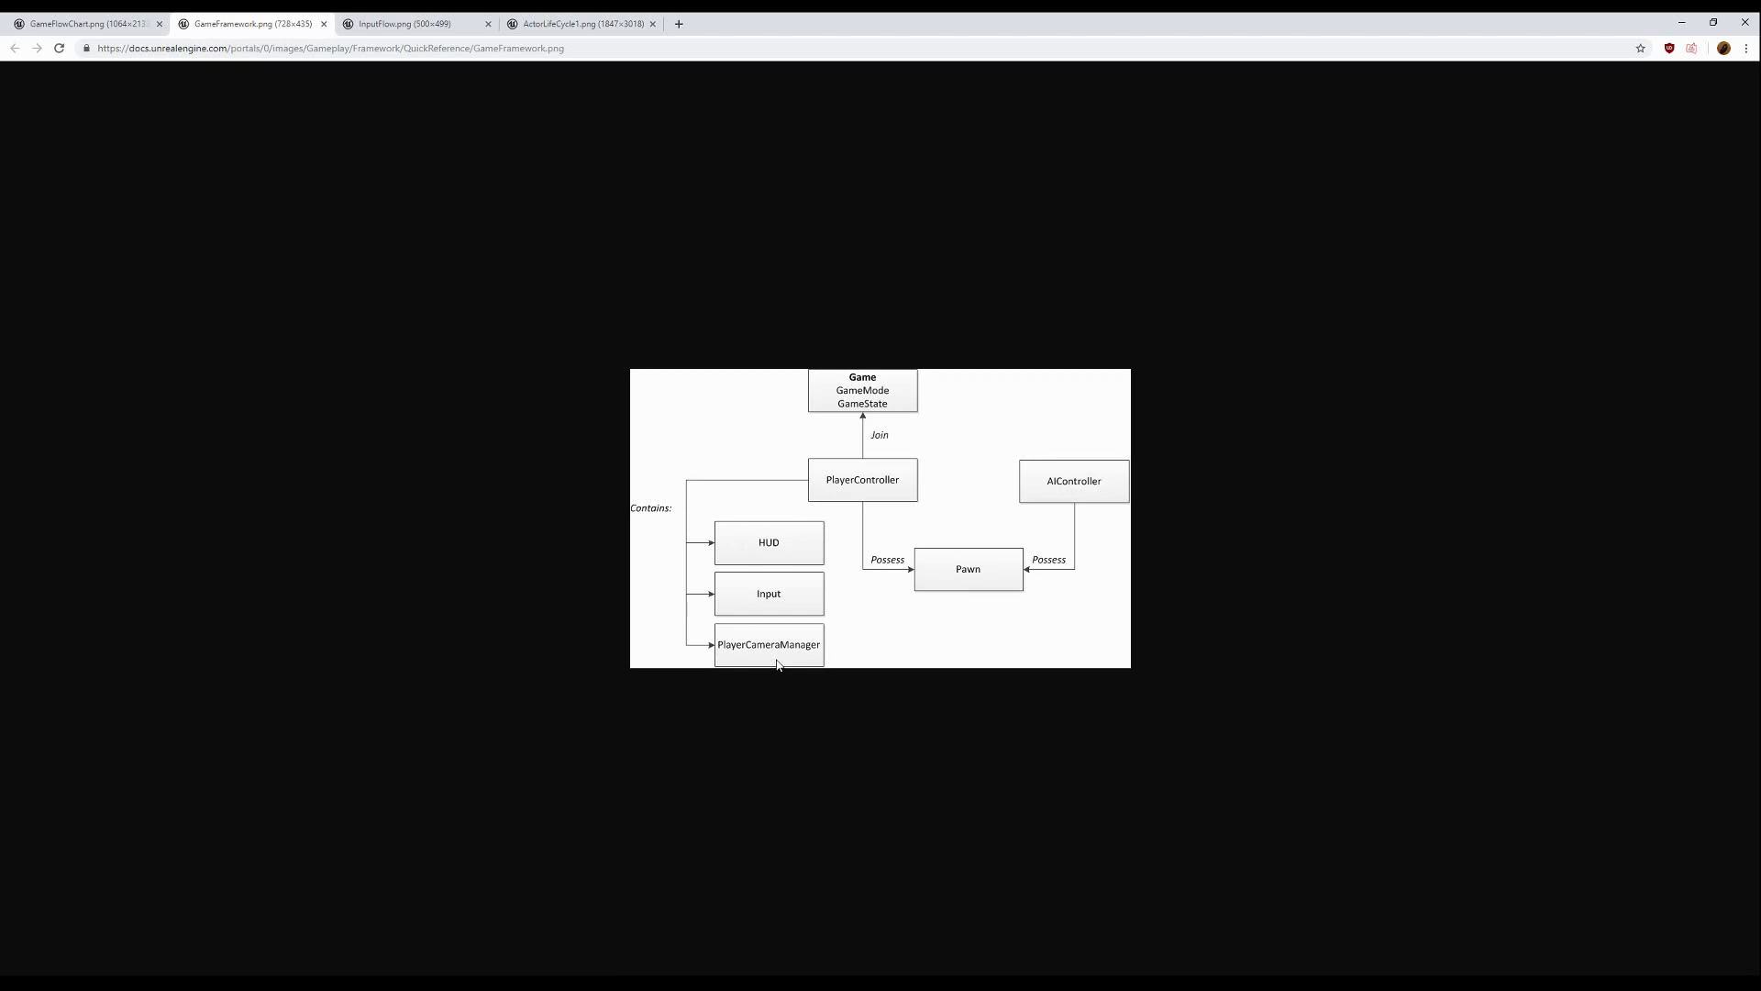
{"action": "left_click", "coordinate": [457, 24]}
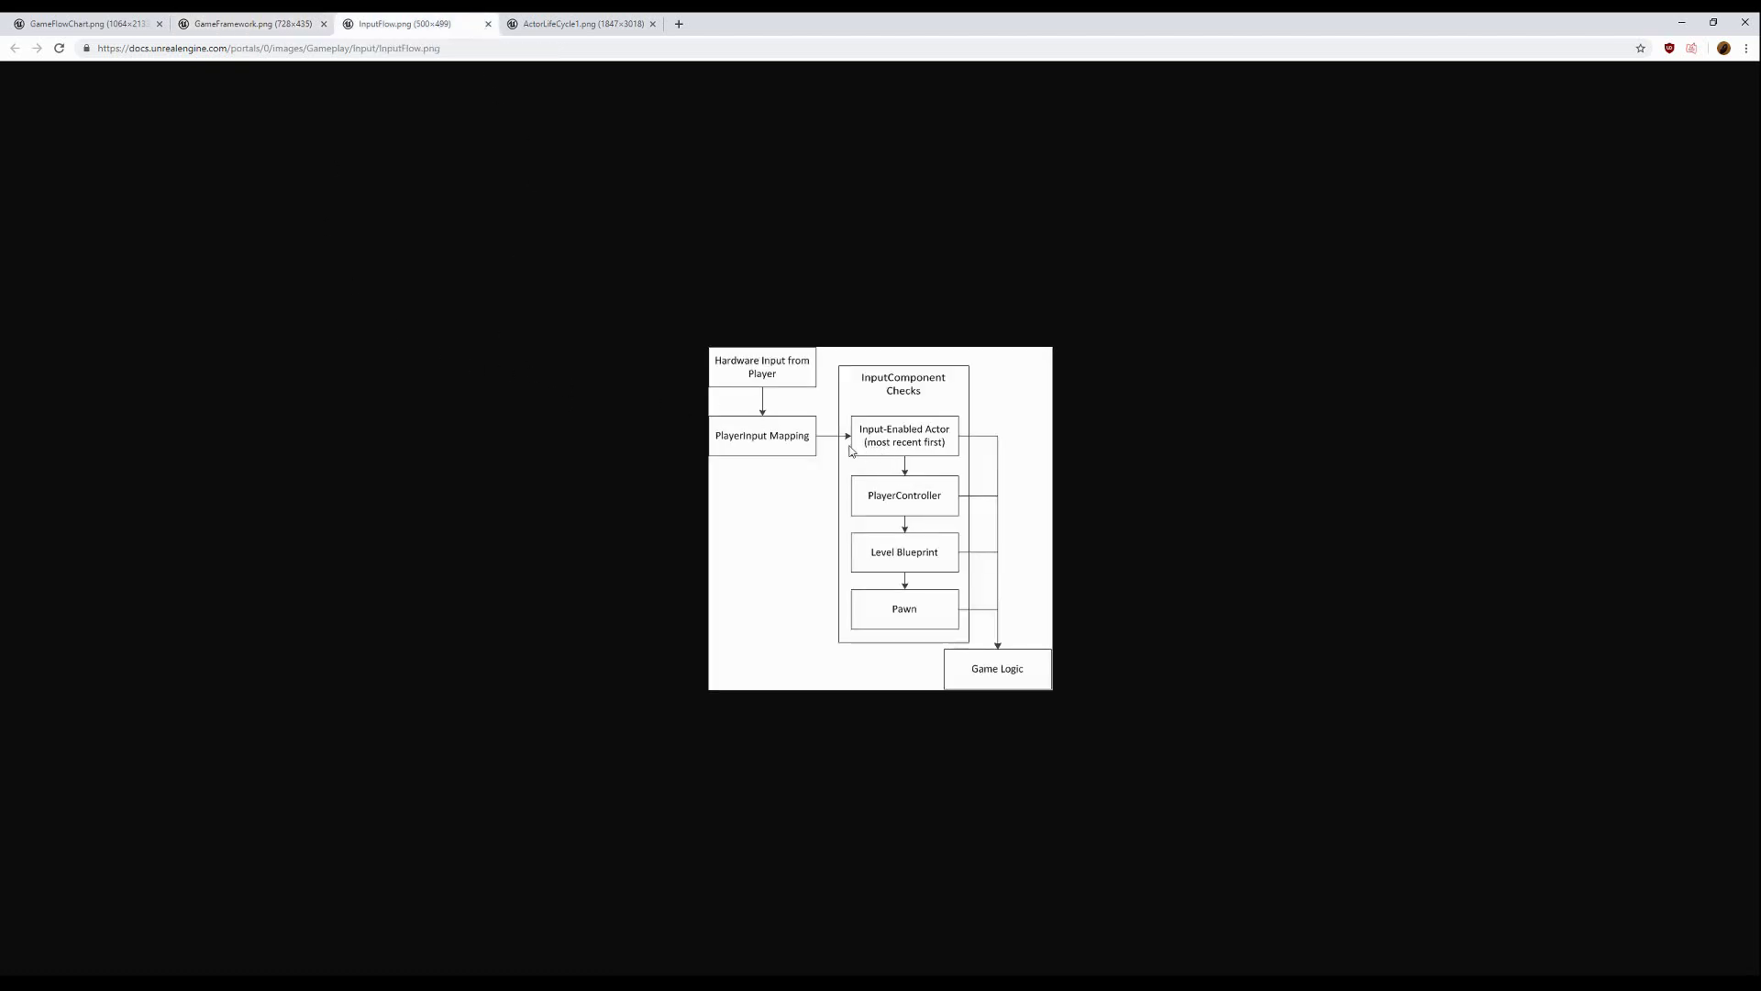